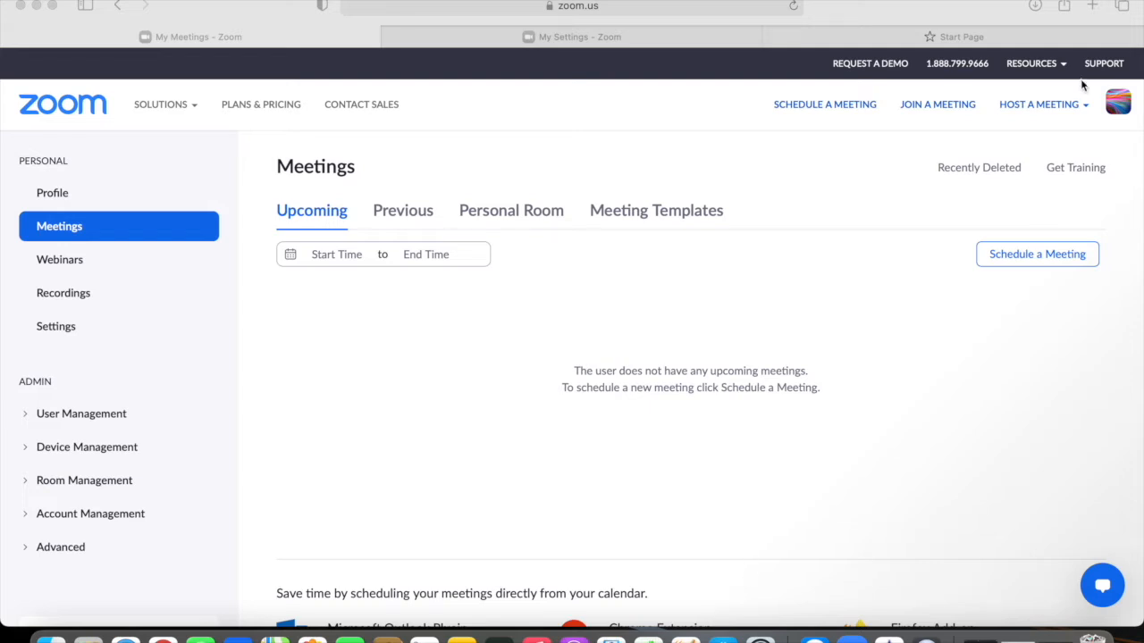
Step: Start a video-off meeting with computer audio, then end it for everyone
click(1081, 108)
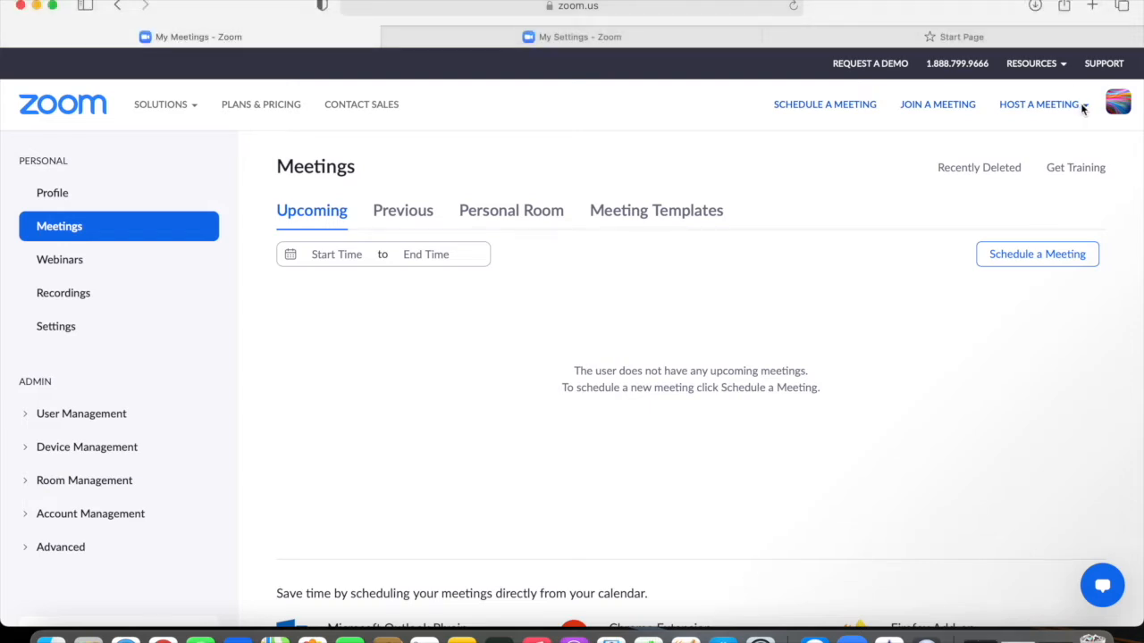
click(1080, 103)
click(1050, 135)
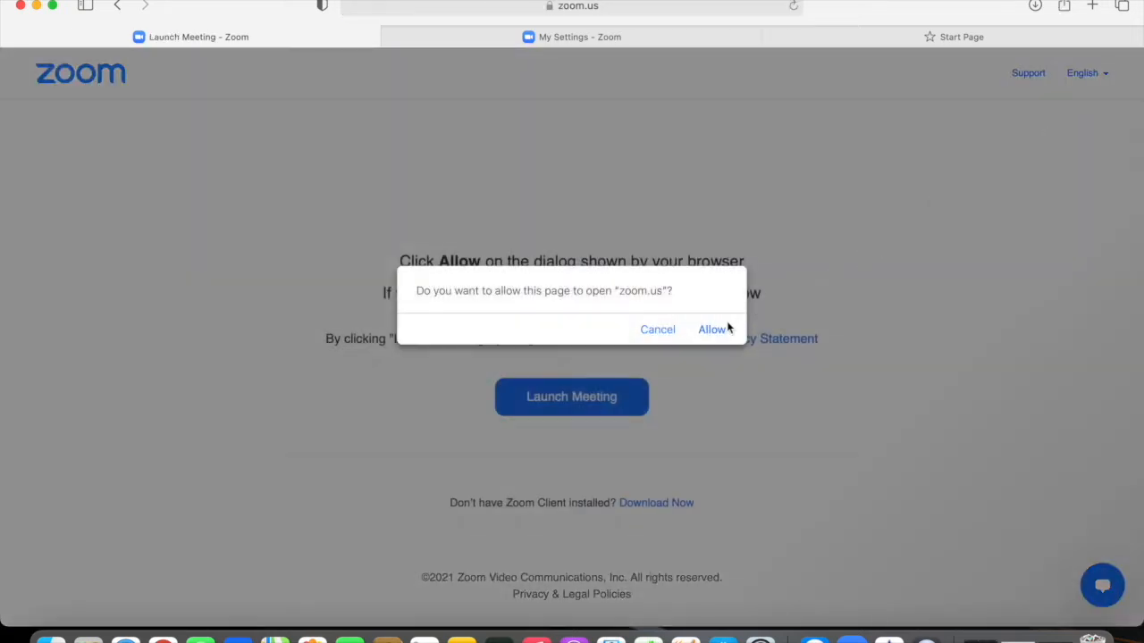
click(713, 330)
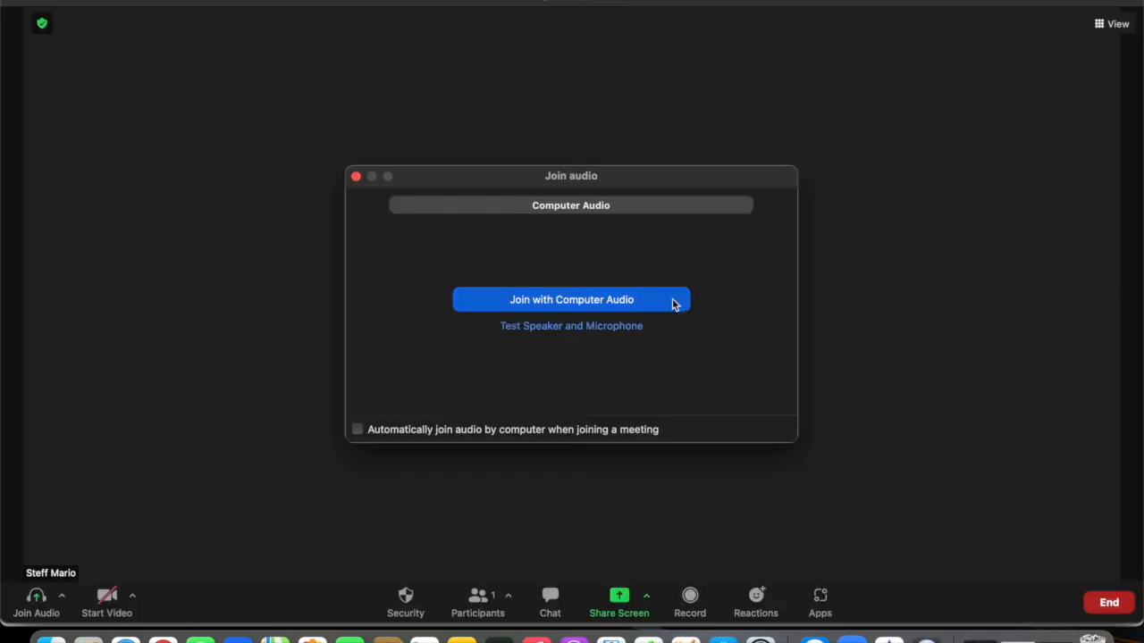
click(674, 305)
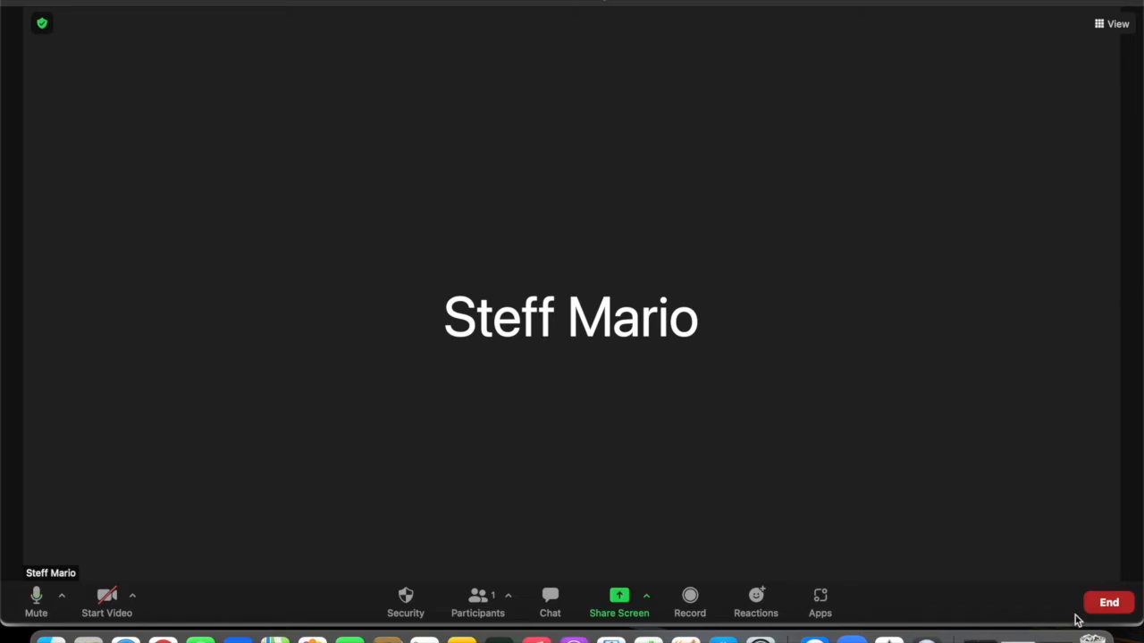
click(1105, 605)
click(1066, 524)
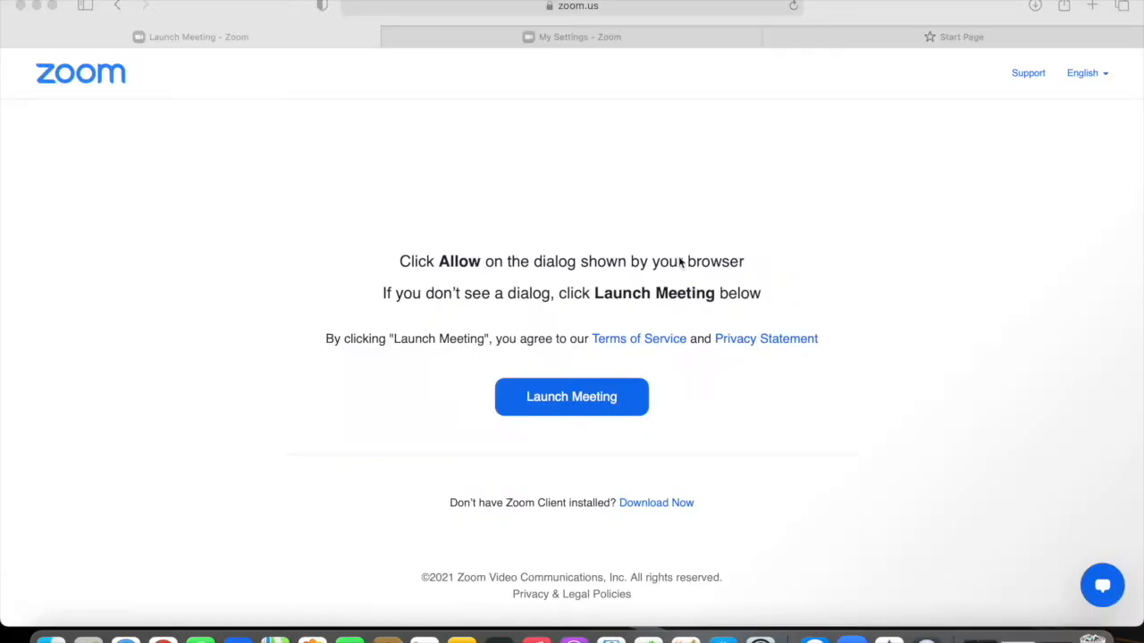
Step: Turn on the Breakout room toggle under In Meeting (Advanced) in My Settings
click(611, 41)
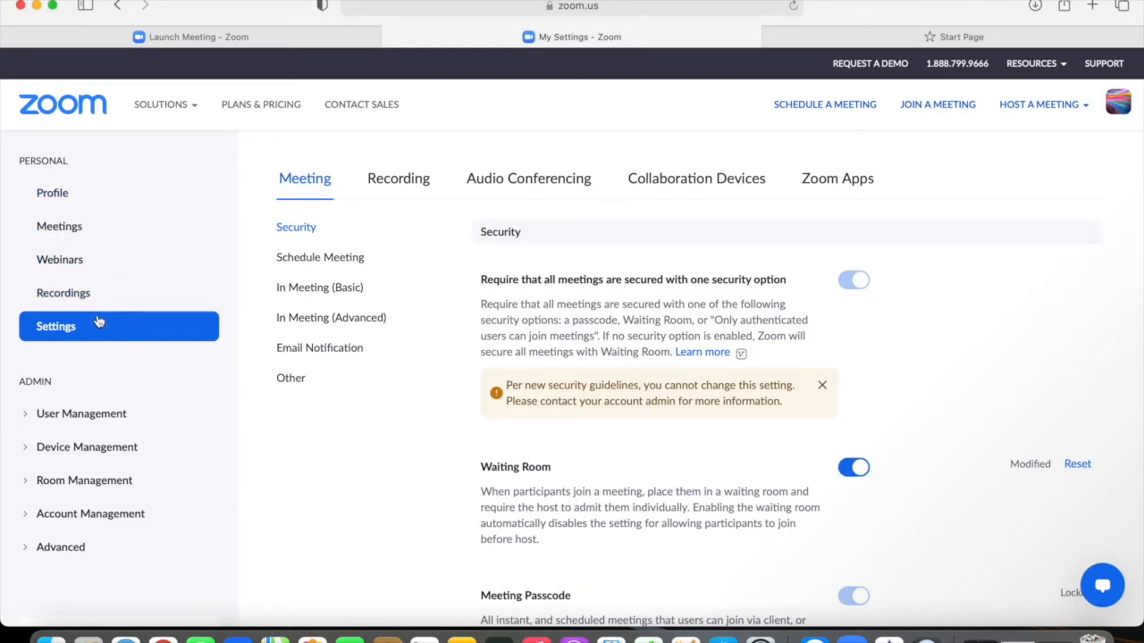
click(319, 186)
click(340, 320)
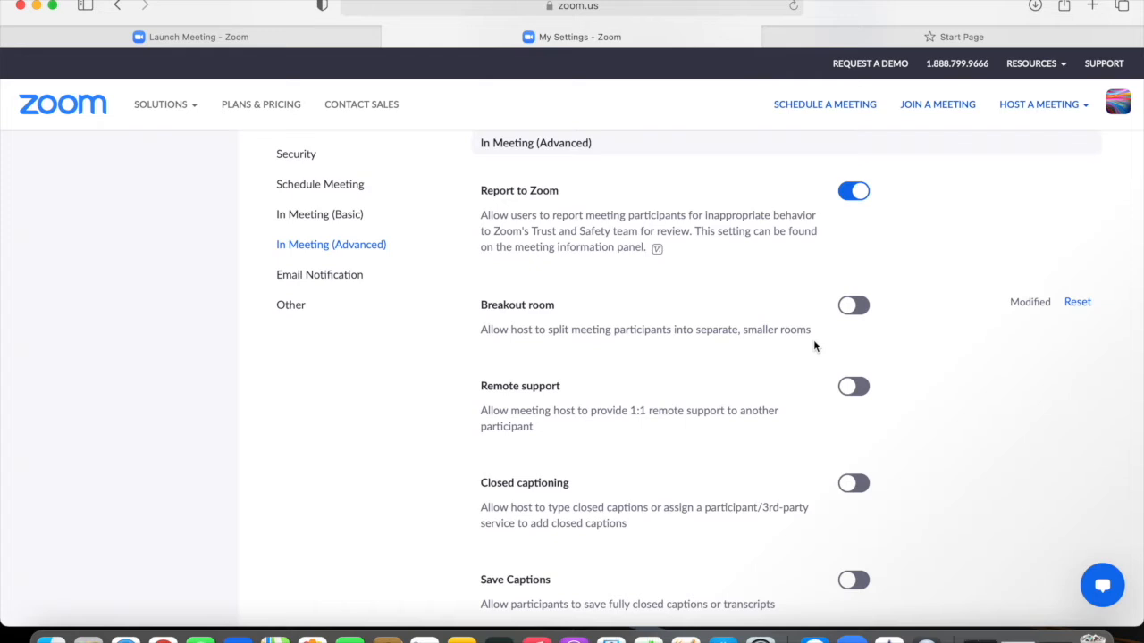
click(866, 308)
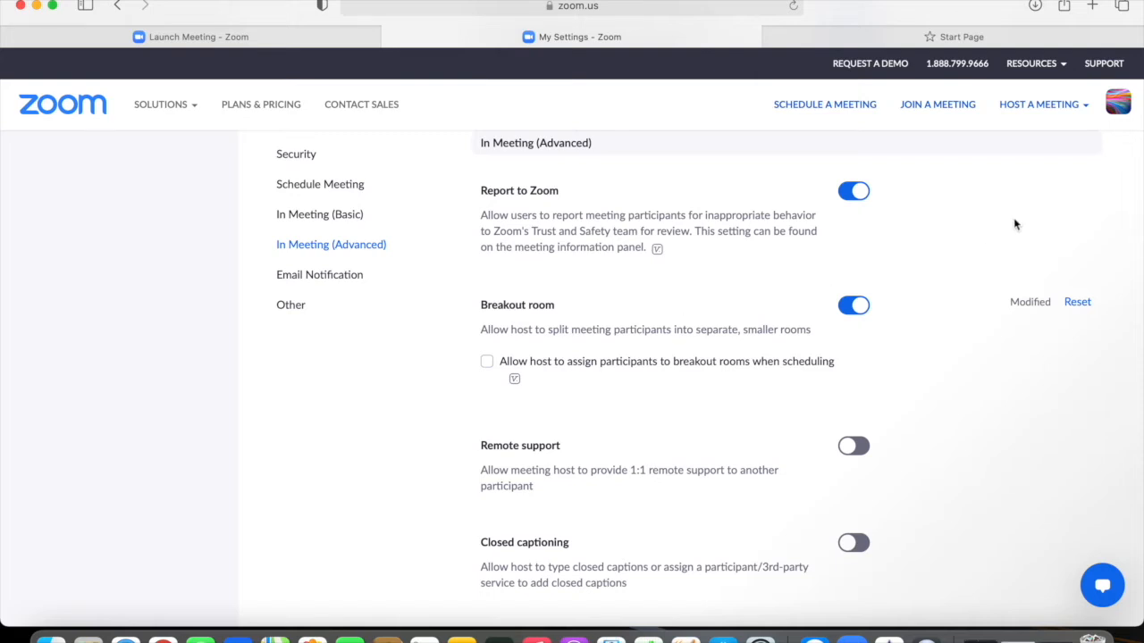
Step: Host a new video-off meeting with computer audio and bring up Breakout Rooms setup
mouse_move(1083, 107)
click(1043, 135)
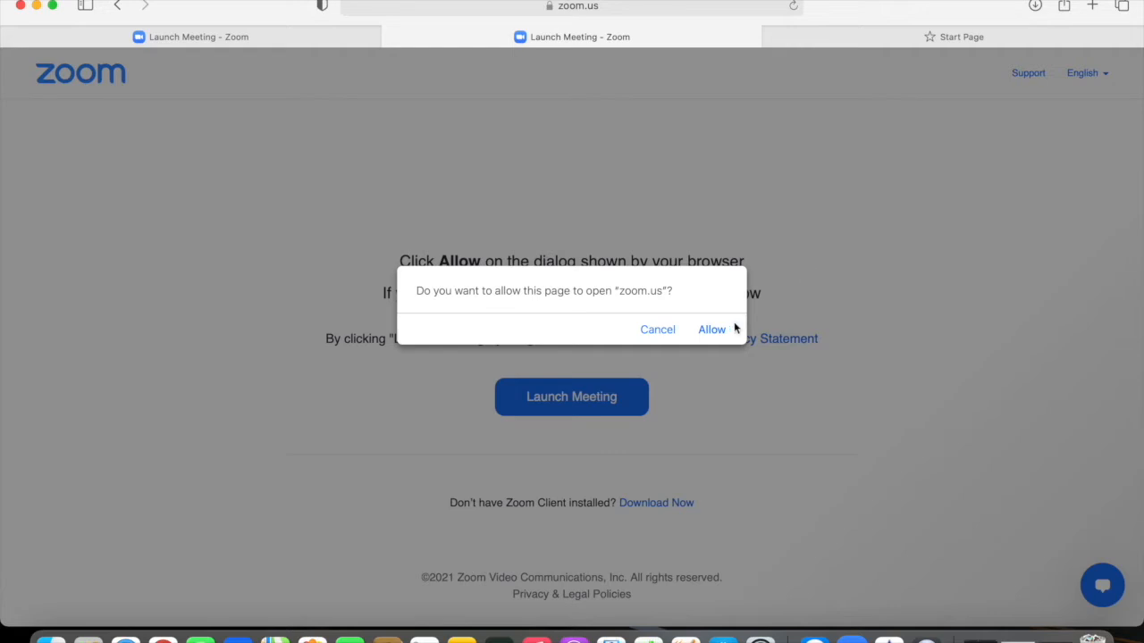
click(720, 331)
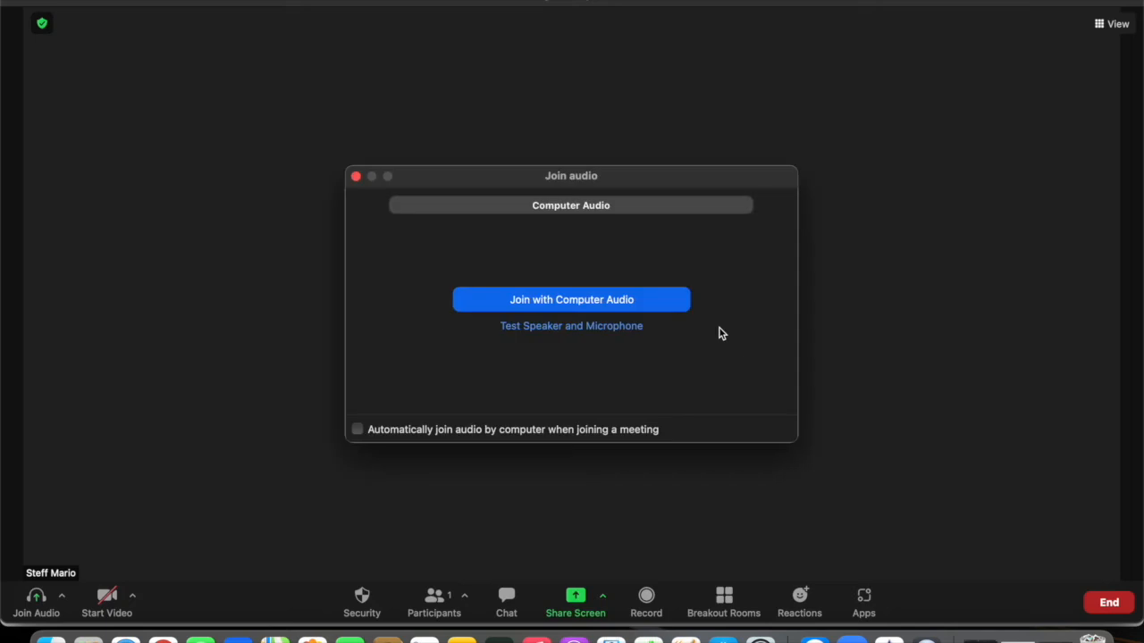
click(657, 302)
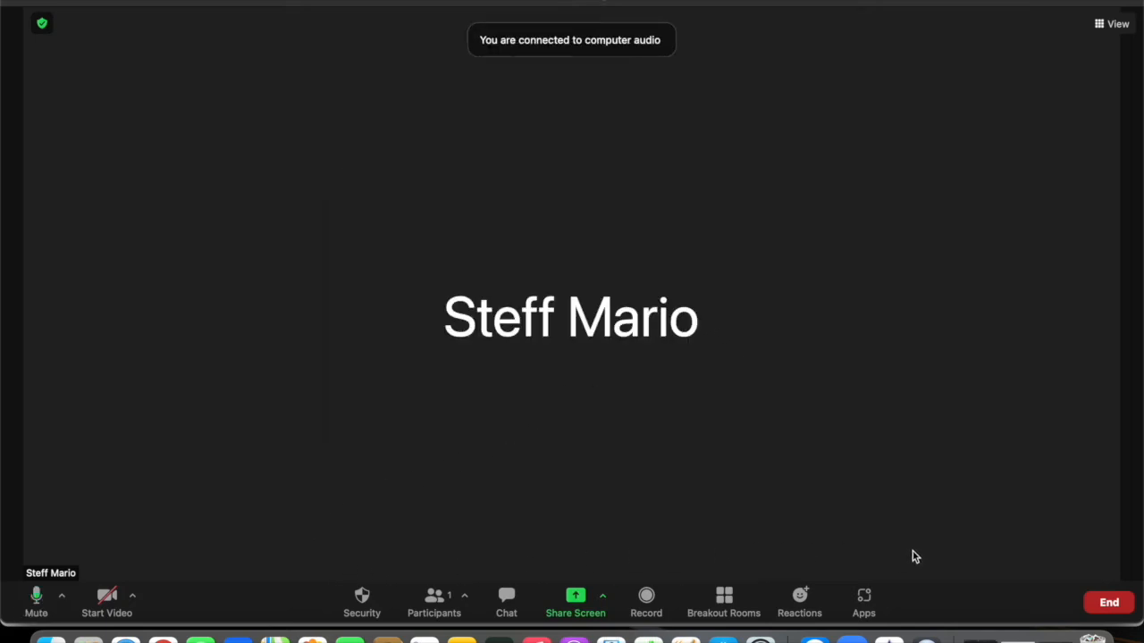
click(724, 599)
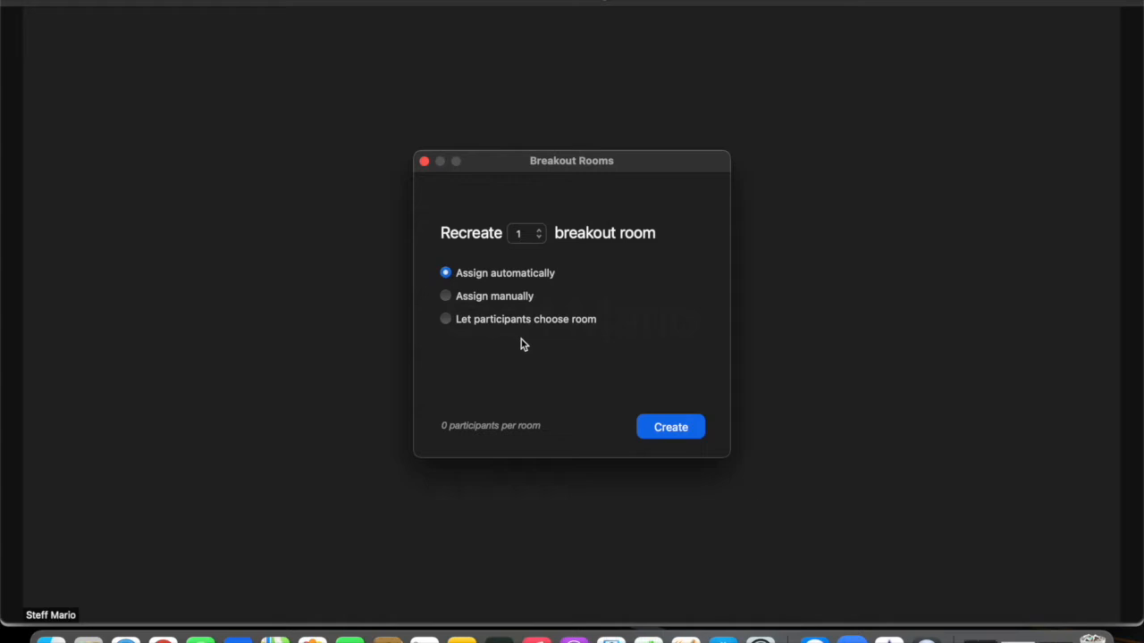
Step: Create one breakout room with manual assignment and view Room 1's assignment list
click(445, 296)
click(446, 320)
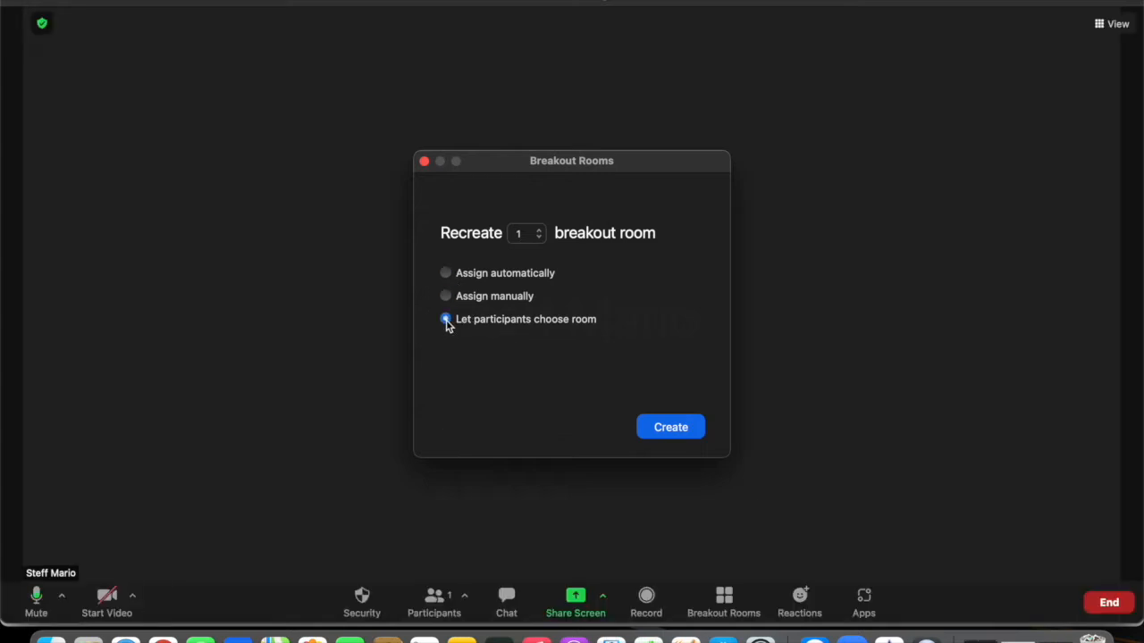
click(446, 297)
click(668, 436)
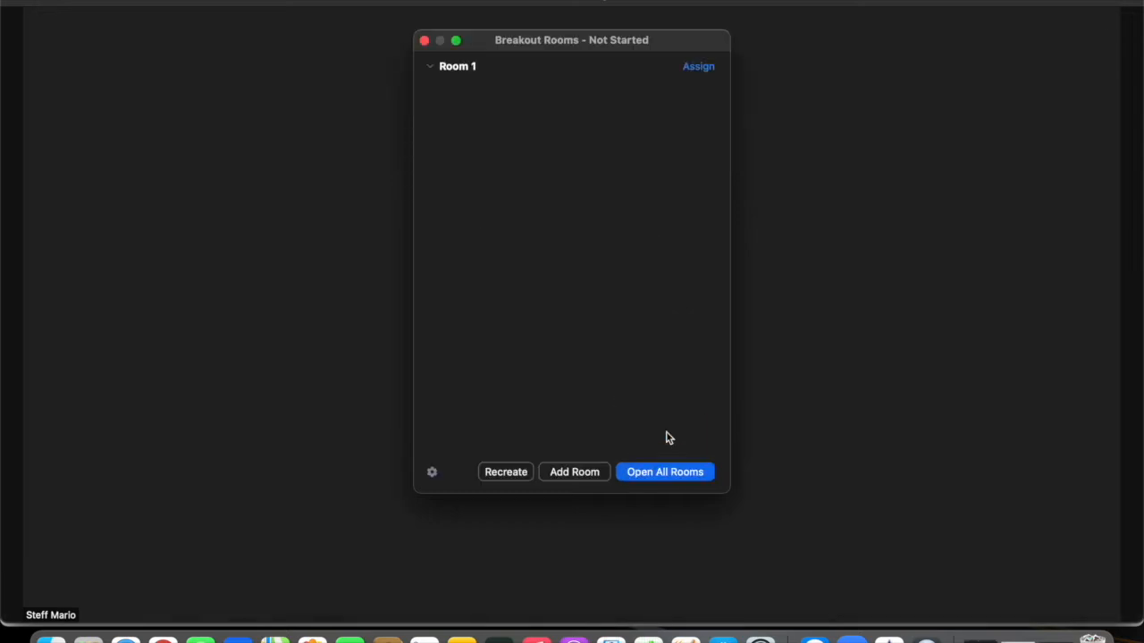
click(704, 75)
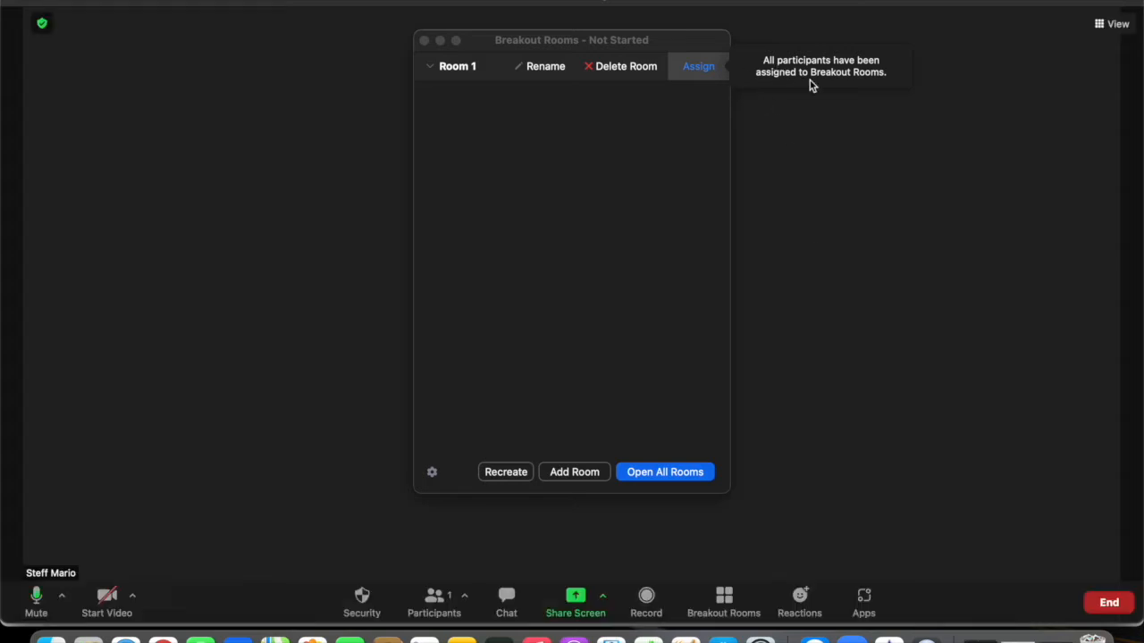
click(563, 186)
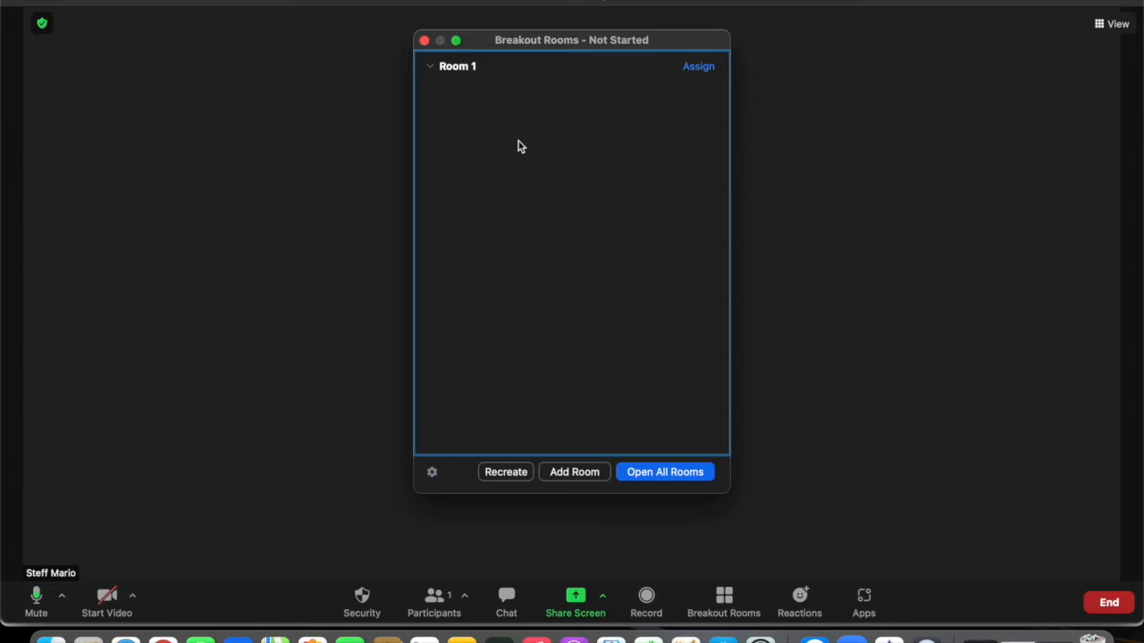
Step: Add two more breakout rooms and rename Room 1 to ABC
mouse_move(456, 79)
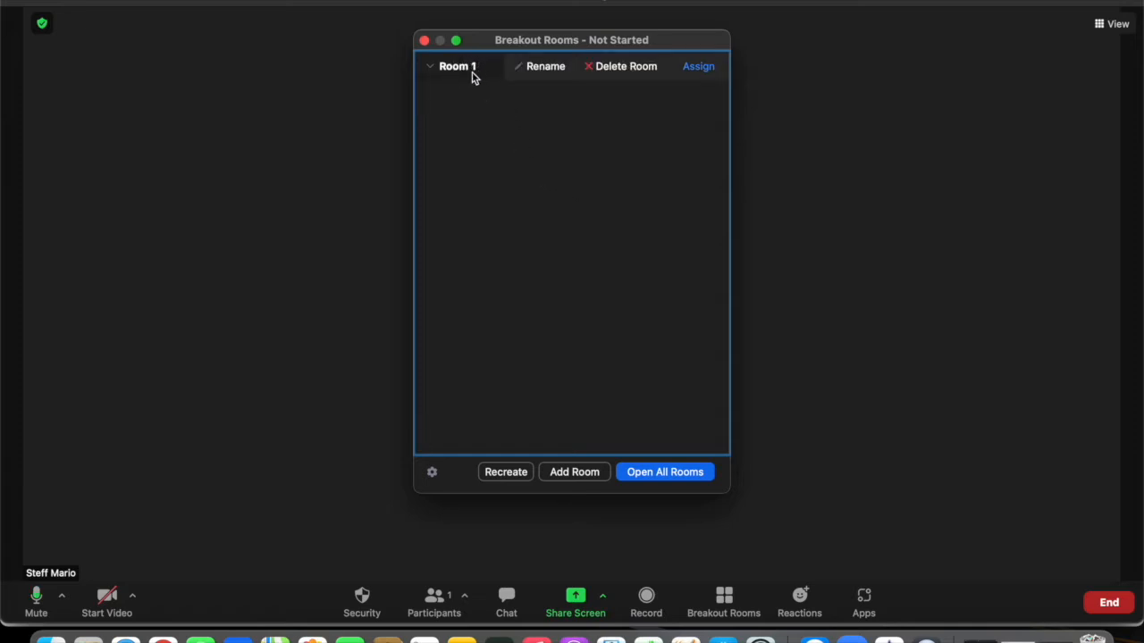
click(561, 475)
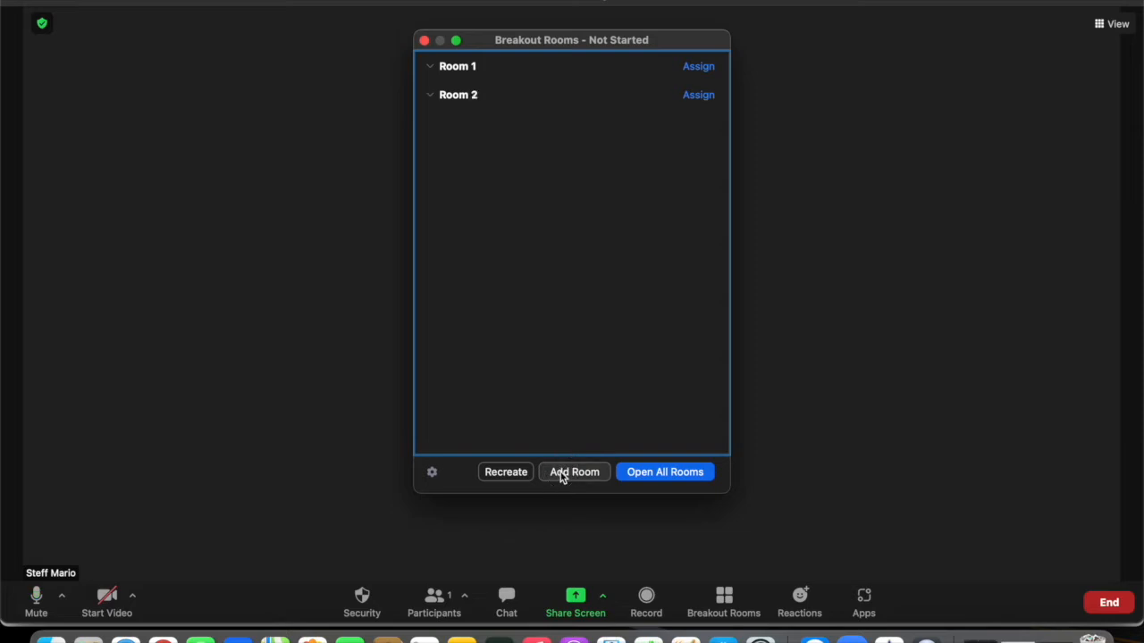
click(562, 476)
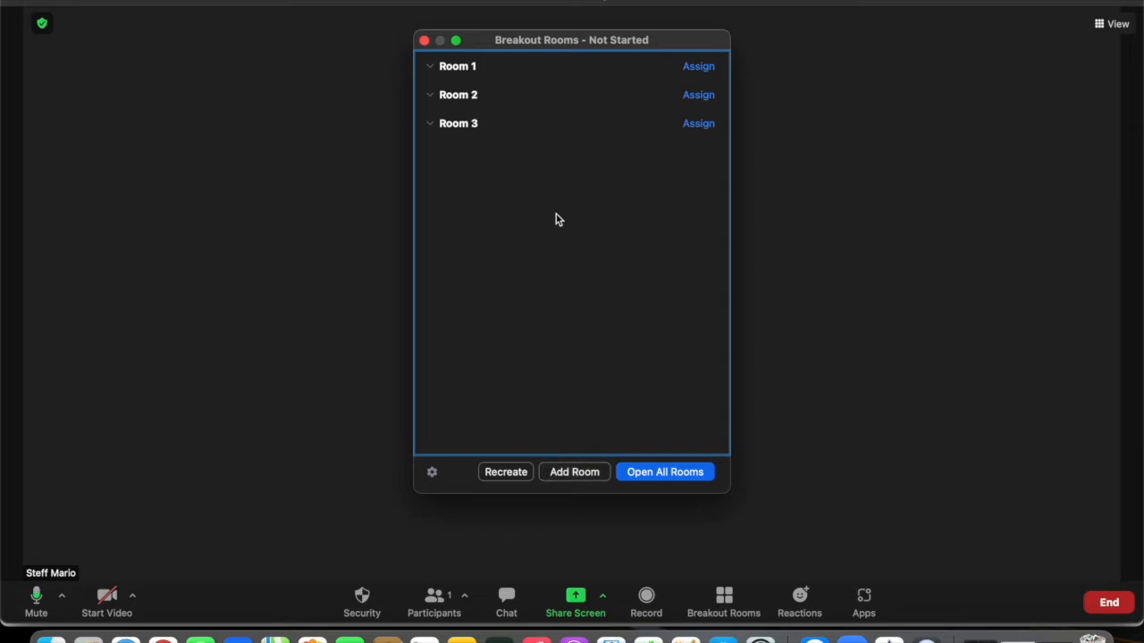
mouse_move(491, 74)
click(525, 71)
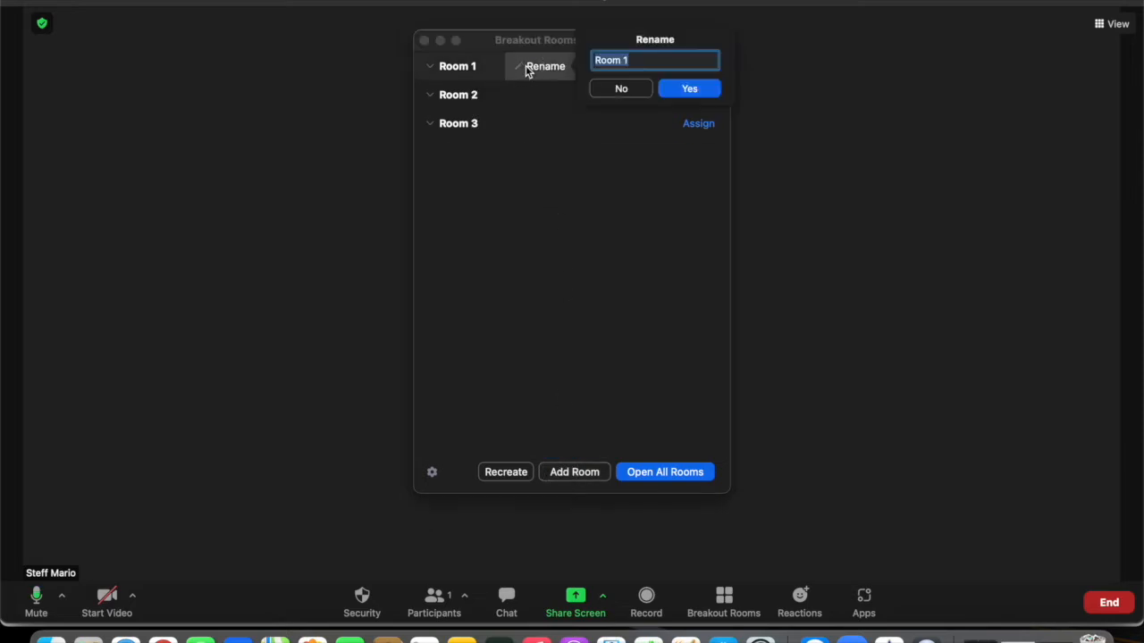
text(ABC)
click(678, 90)
Step: Rename Room 2 to XYZ and delete the extra Room 3
click(545, 96)
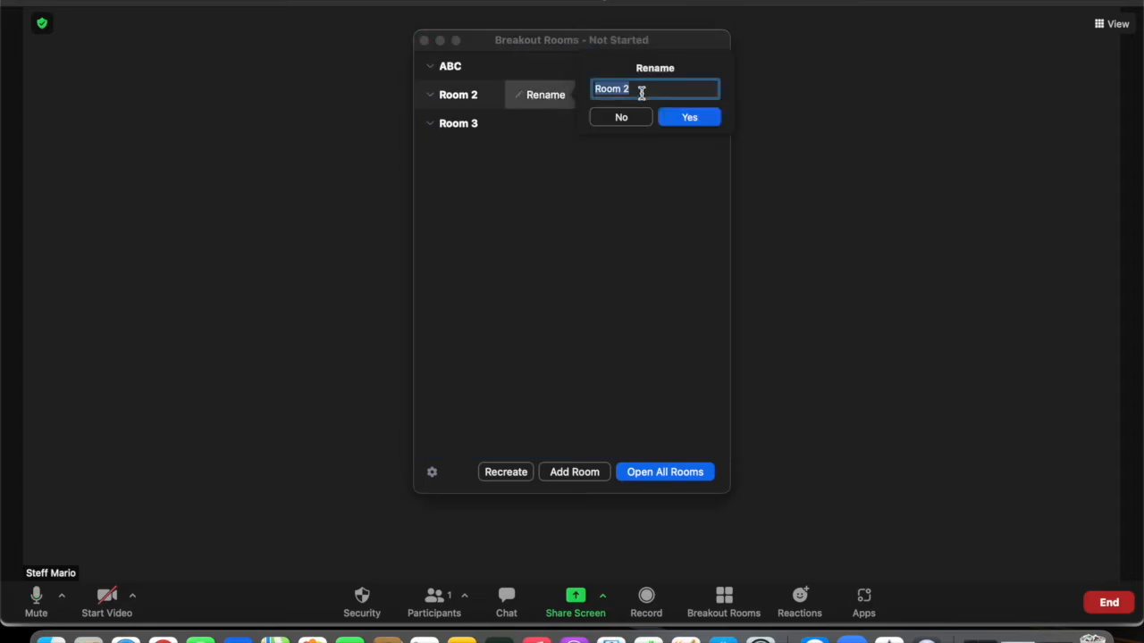
text(XYZ)
click(679, 116)
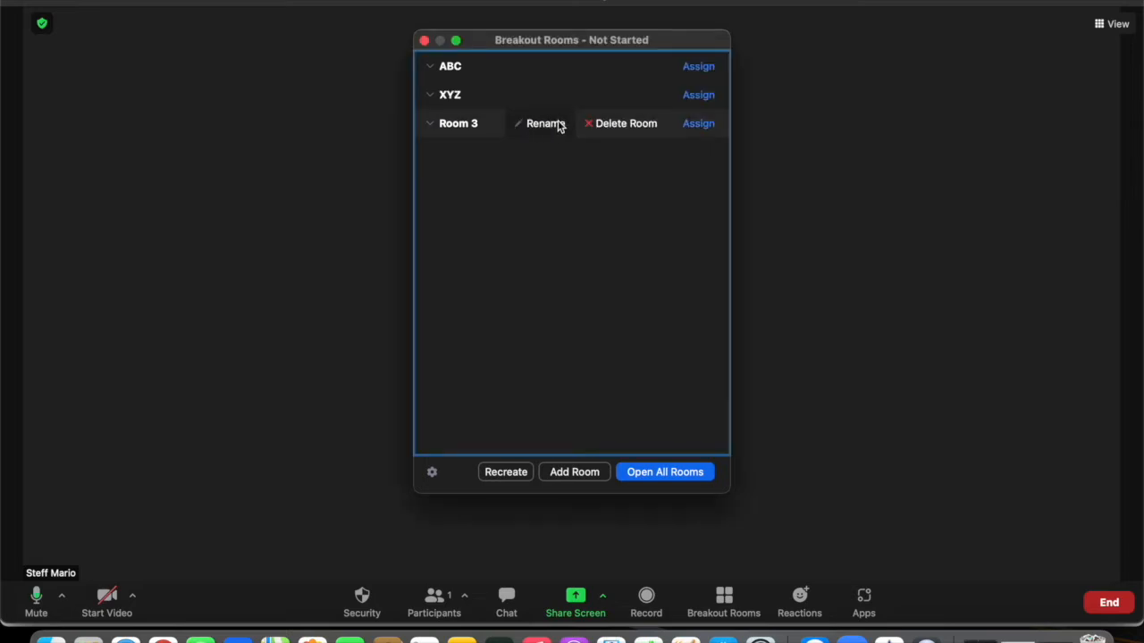
click(618, 129)
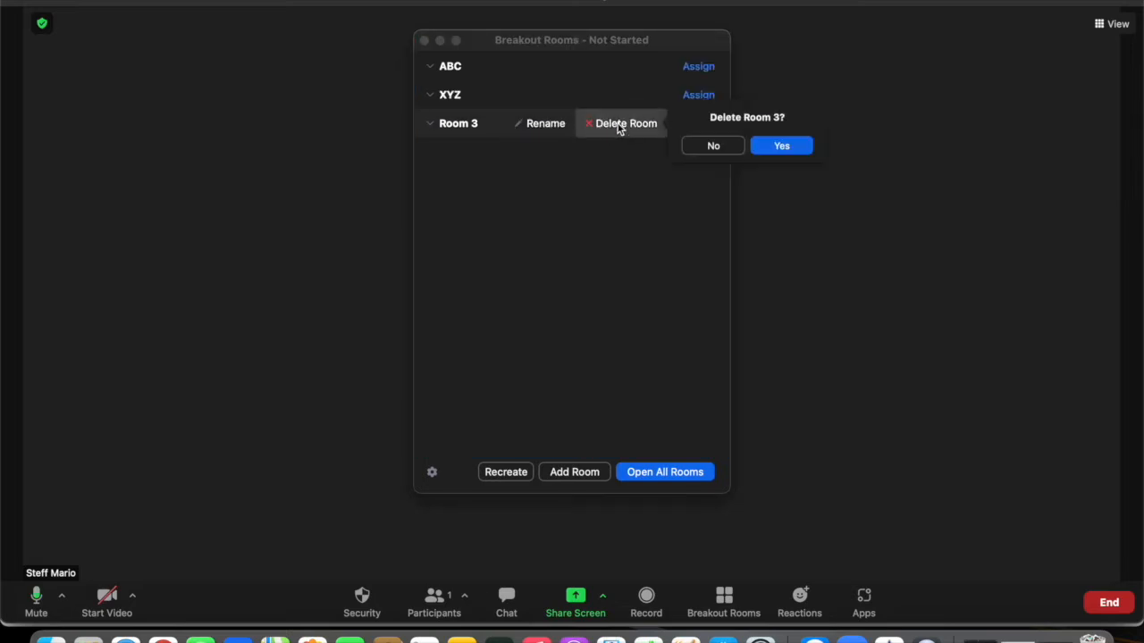
click(766, 147)
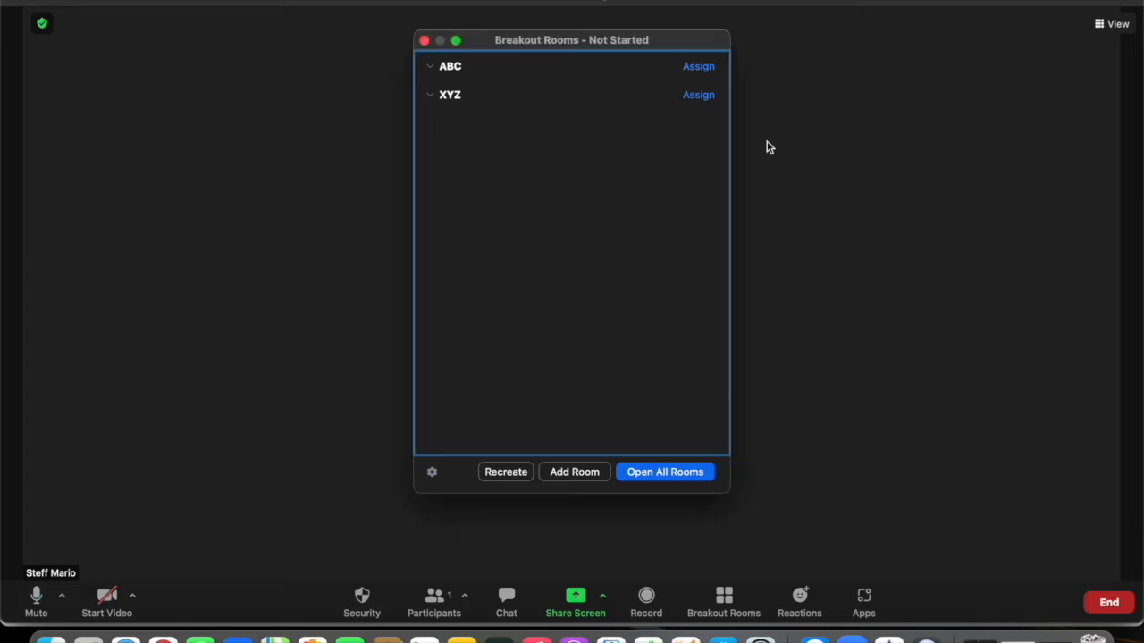
Step: Check participant assignment for rooms ABC and XYZ, then bring up the breakout room Options
click(701, 68)
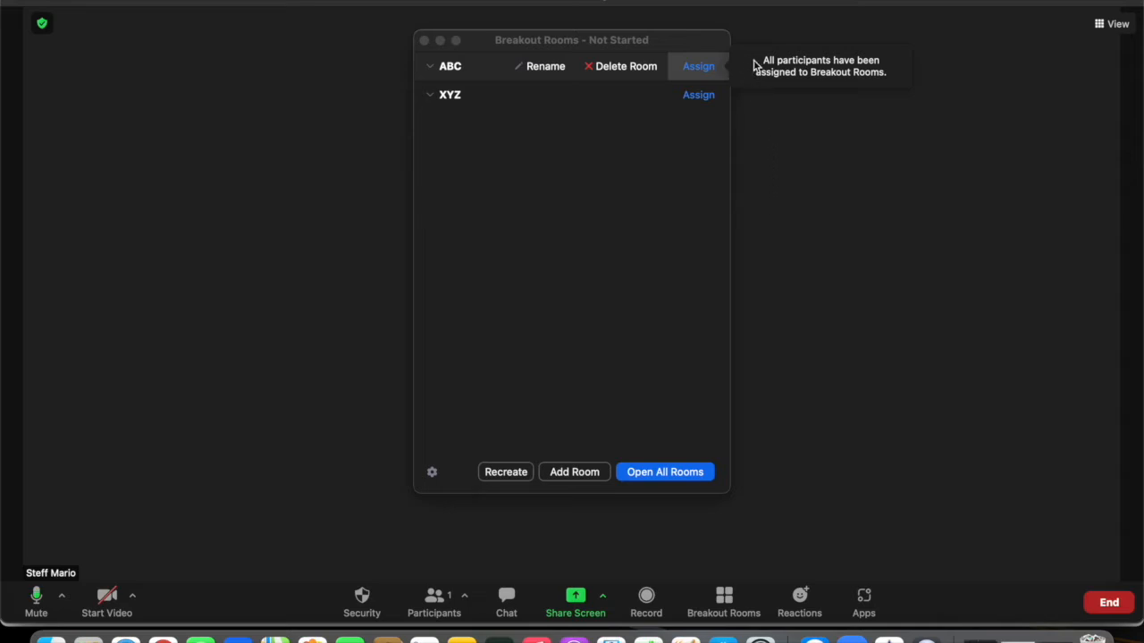
click(708, 97)
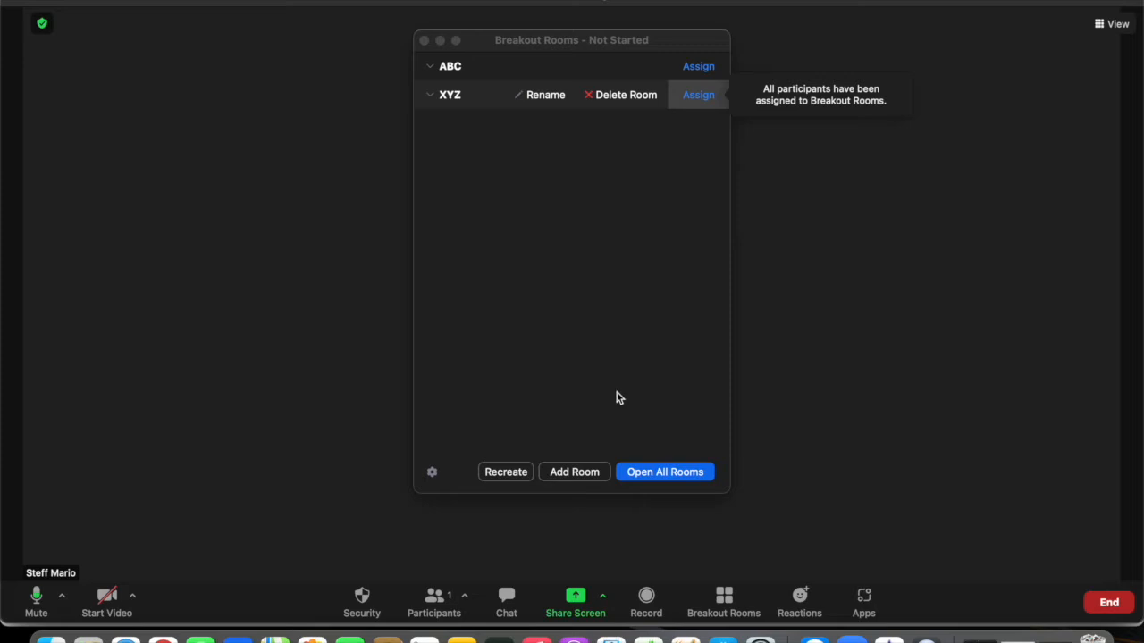
click(432, 473)
click(432, 473)
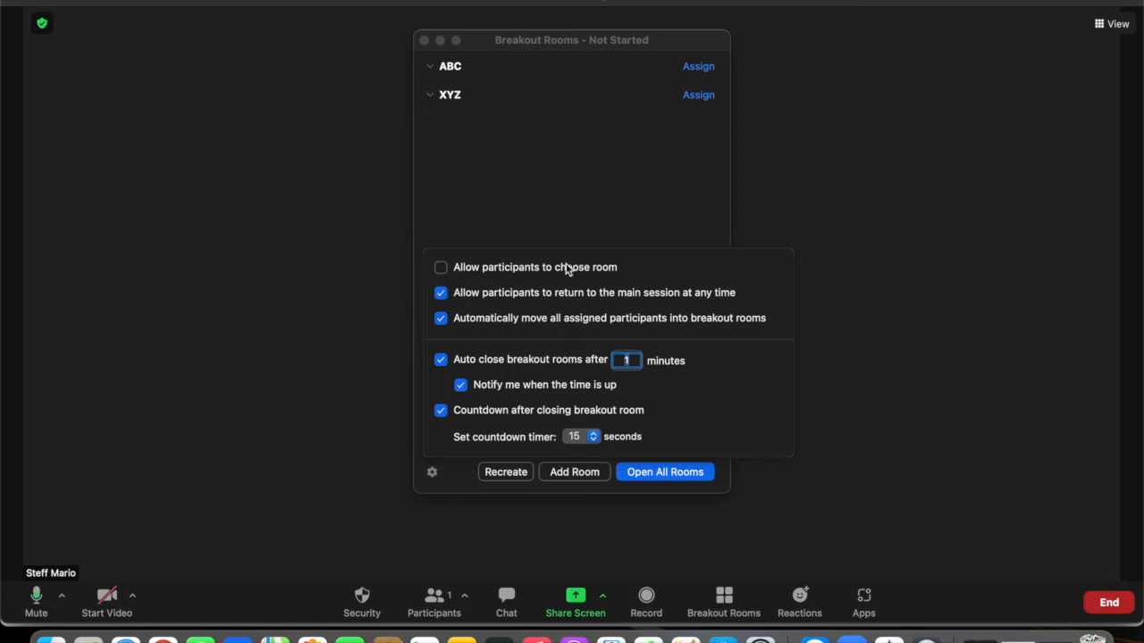
Step: Leave choose-room off and return-to-main-session on after toggling each, then close Options
click(442, 268)
click(442, 271)
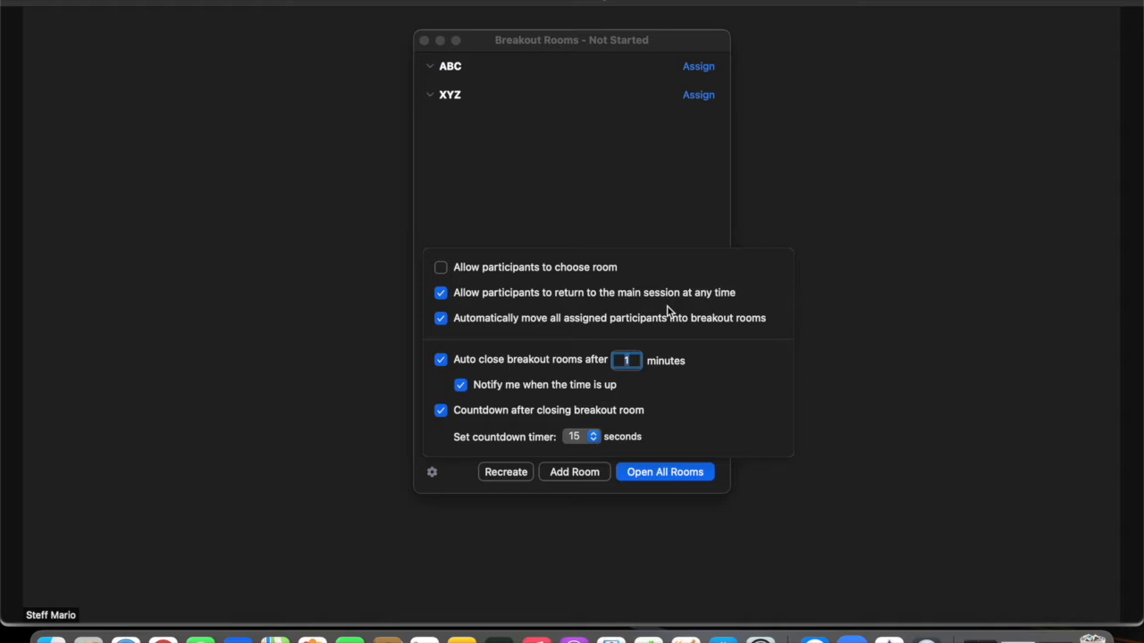
click(441, 295)
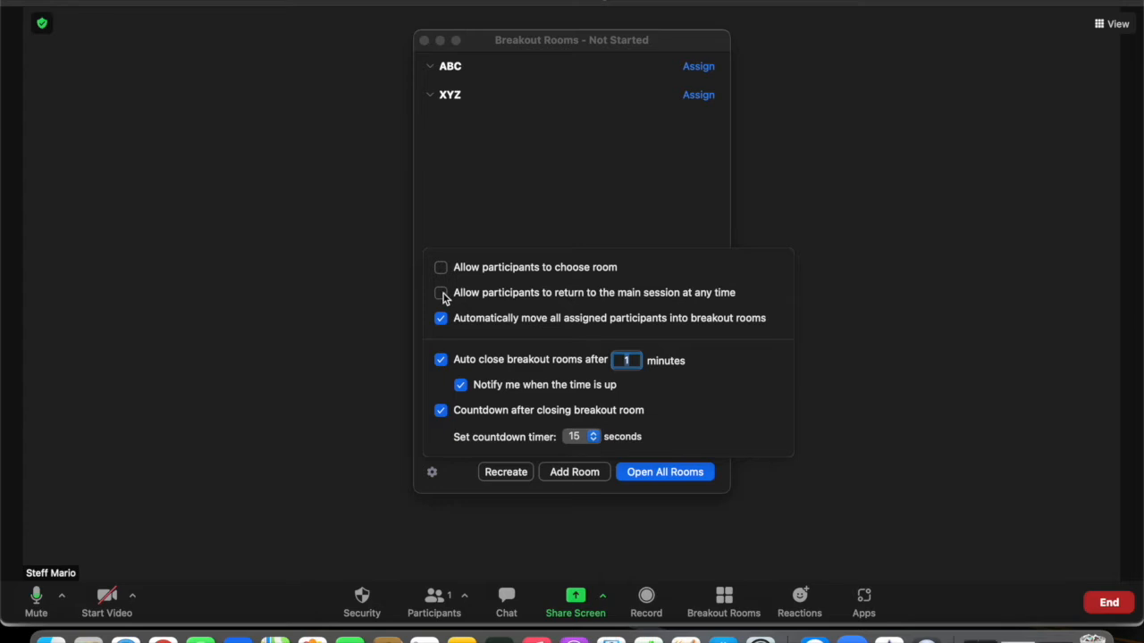
click(442, 294)
click(455, 484)
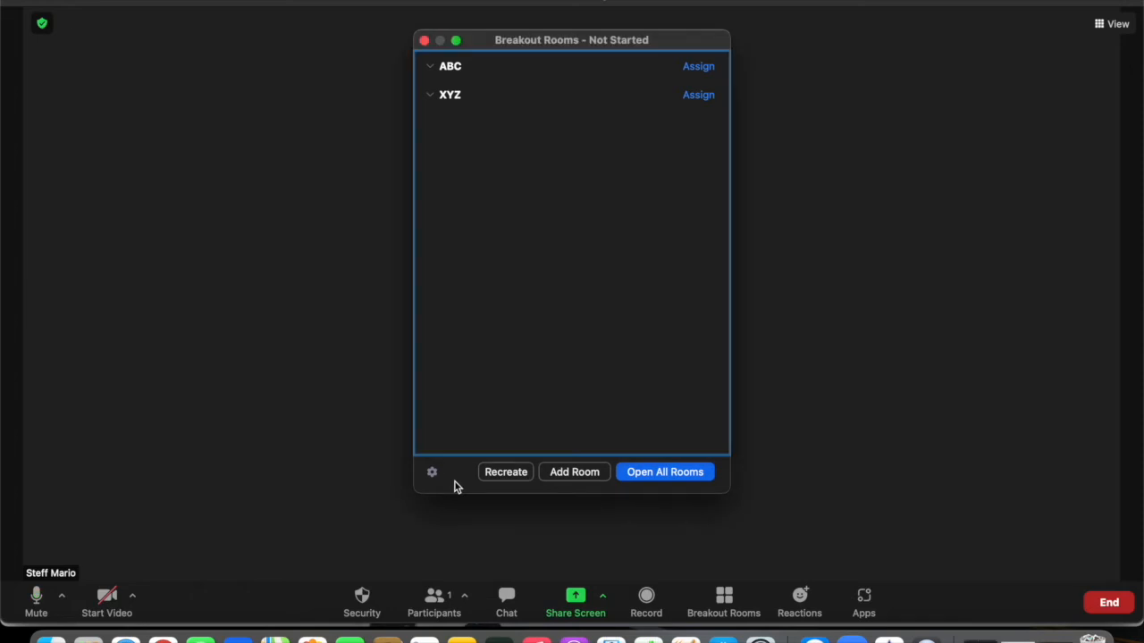
Step: Open breakout rooms ABC and XYZ, starting the countdown
click(665, 473)
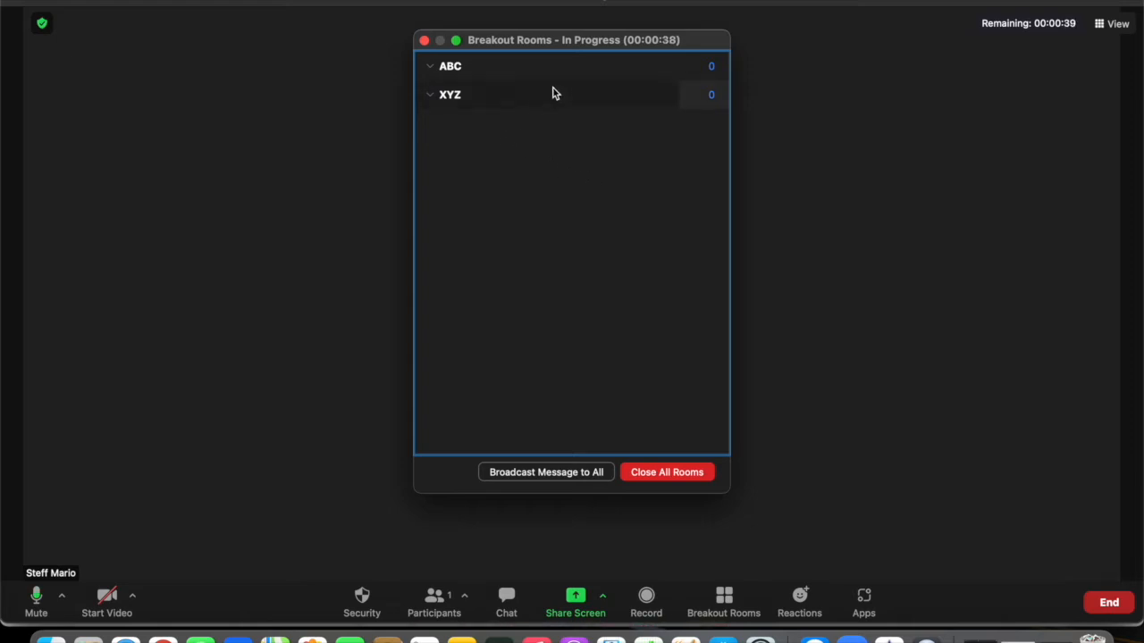
mouse_move(679, 70)
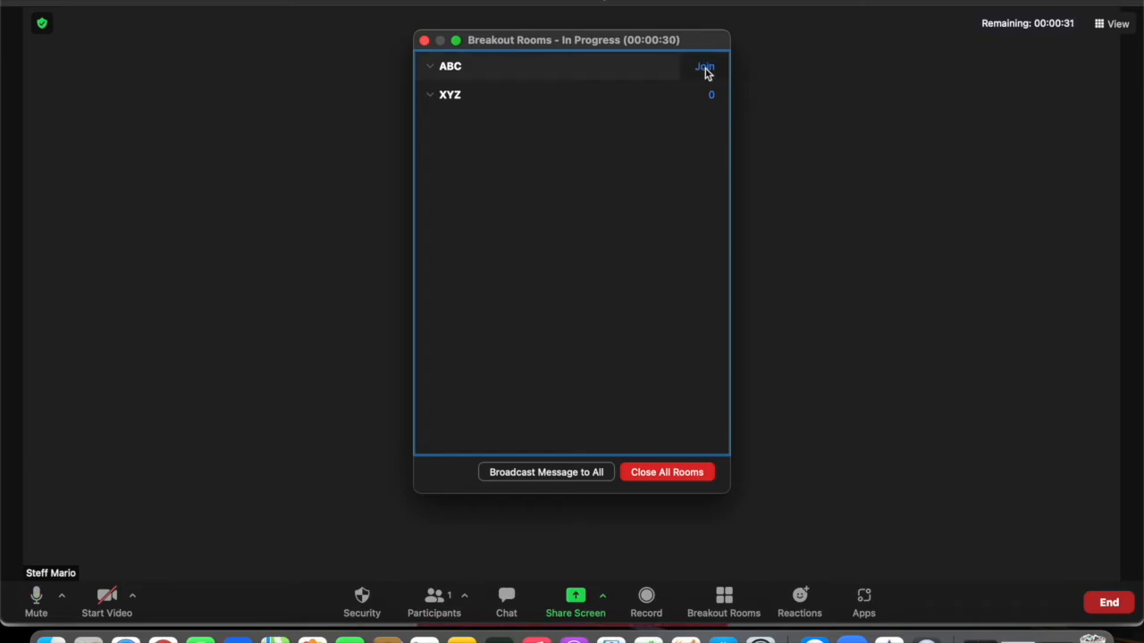
Step: Join breakout room ABC and keep the rooms open when the 1-minute timer expires
click(706, 70)
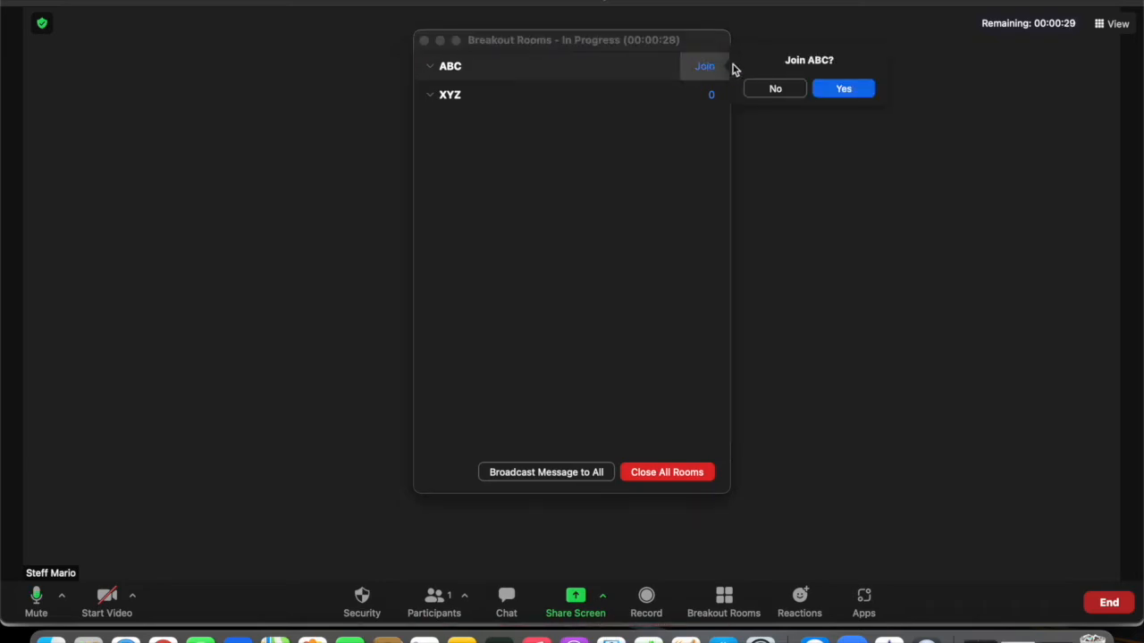
click(839, 91)
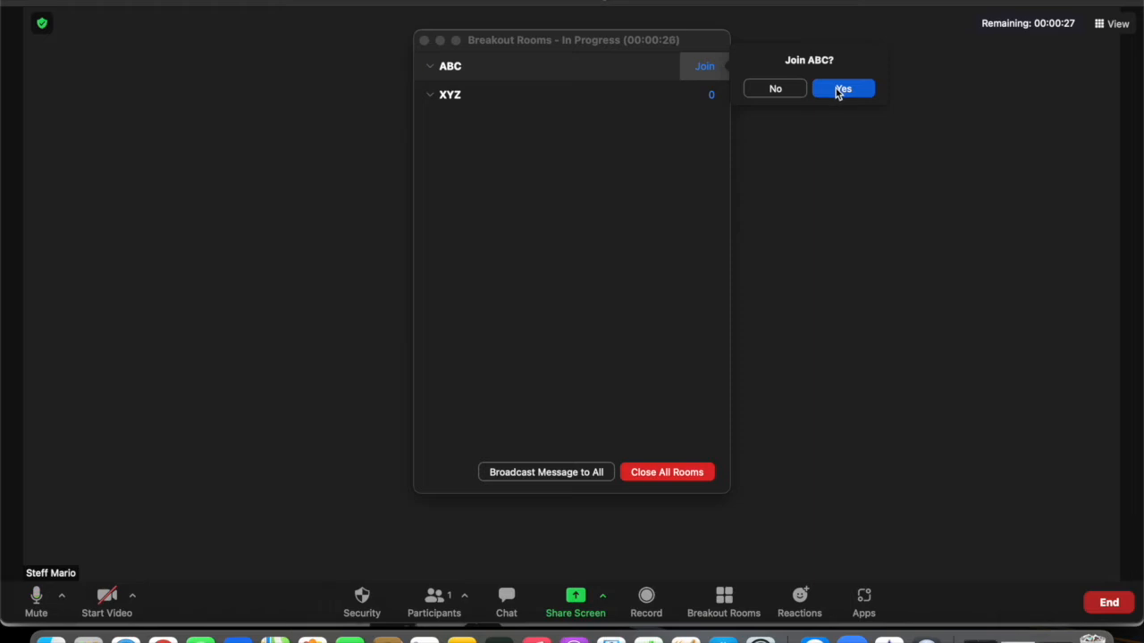
mouse_move(705, 102)
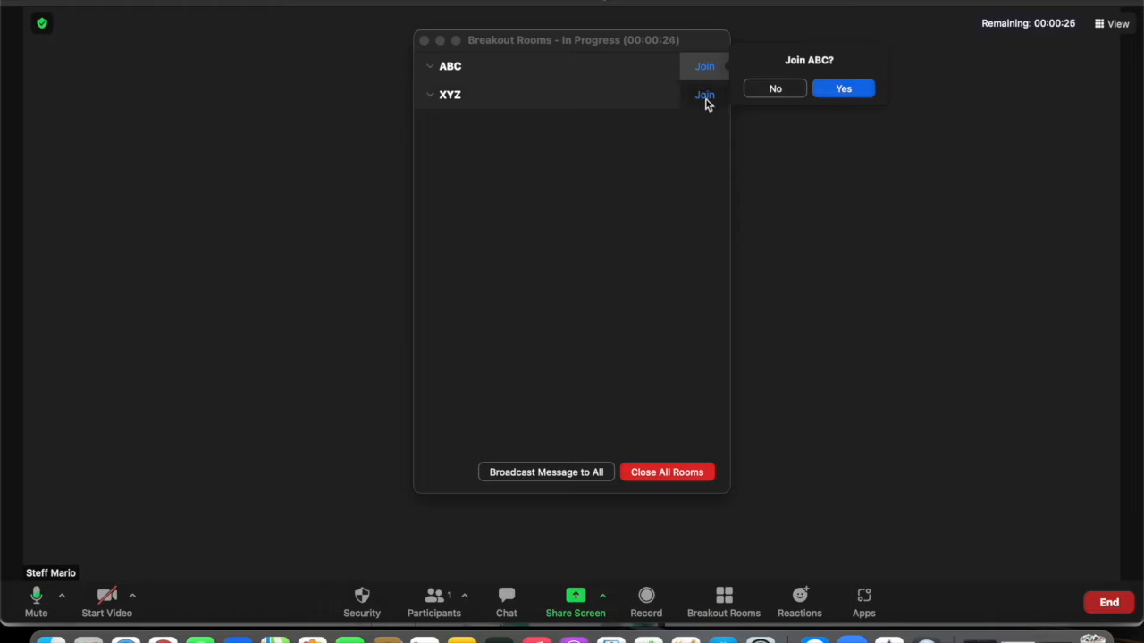
click(706, 101)
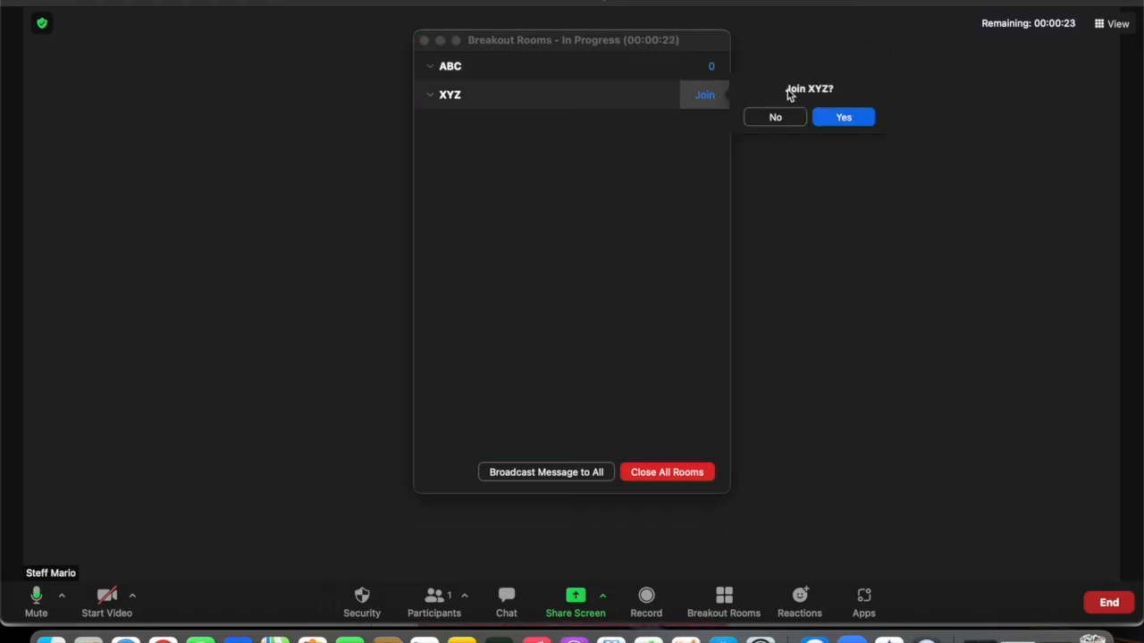
click(706, 67)
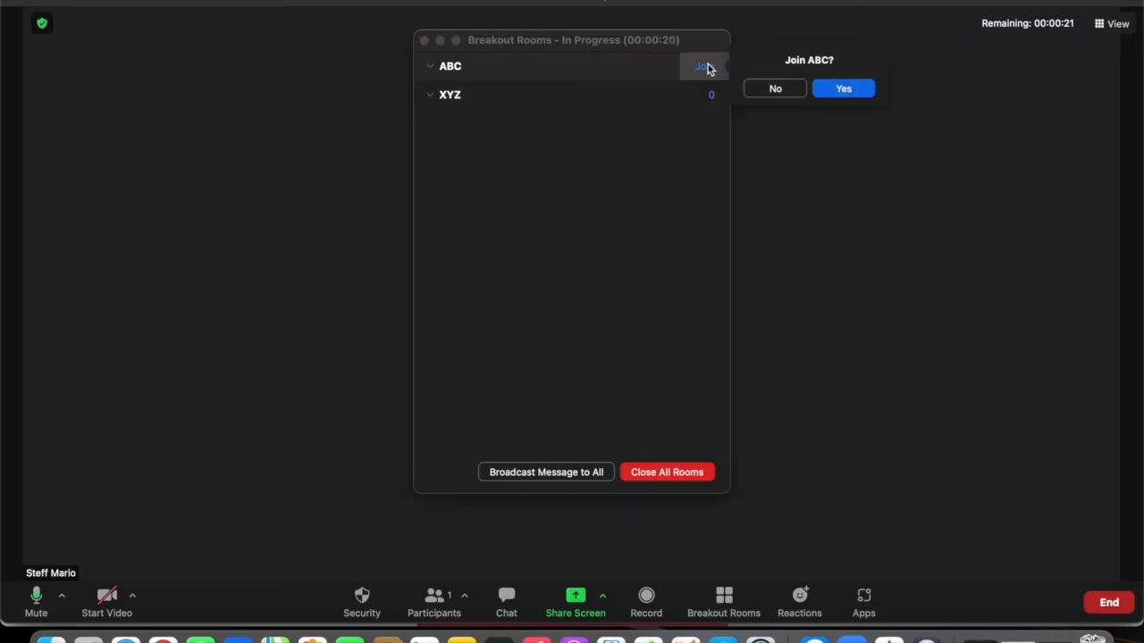
click(842, 91)
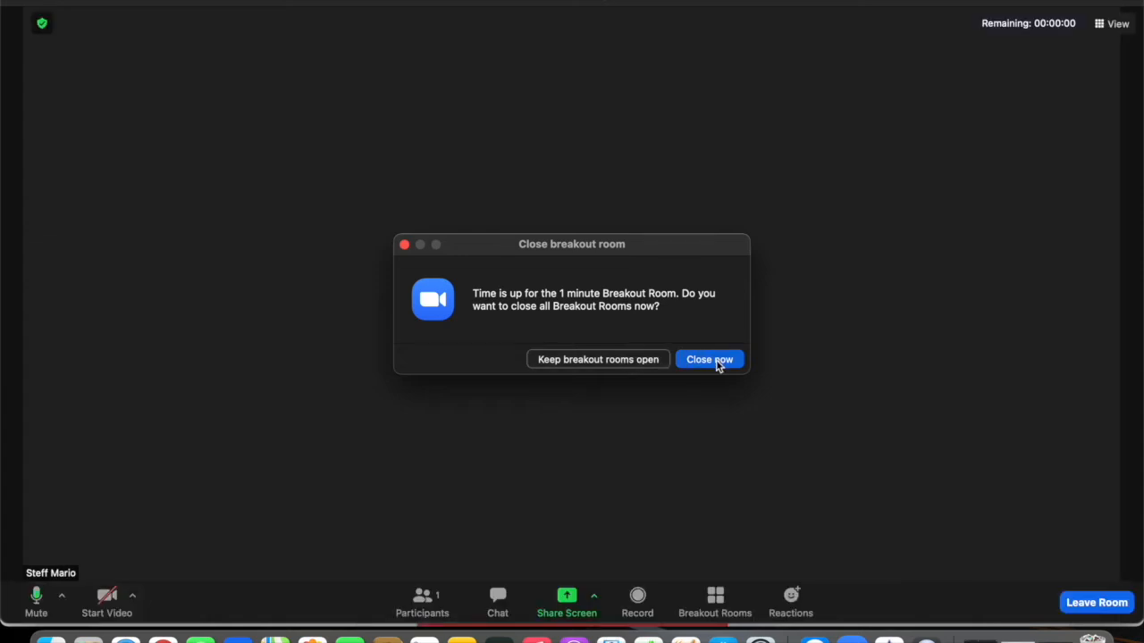
click(612, 361)
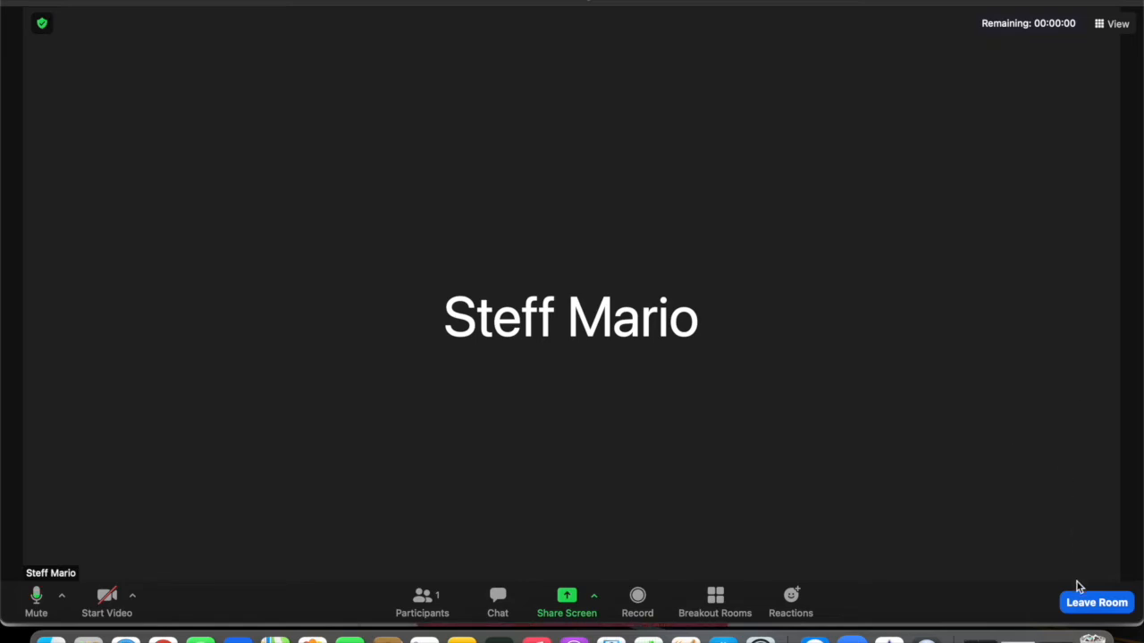
click(1097, 605)
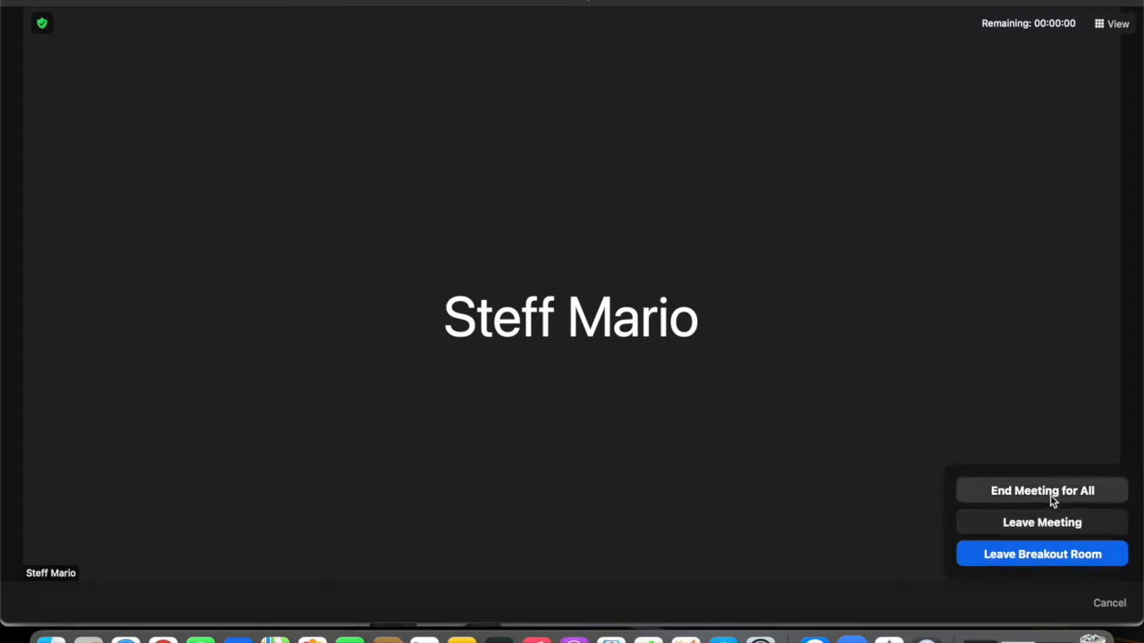
Step: Return from room ABC to the main session and close all breakout rooms immediately
click(1039, 555)
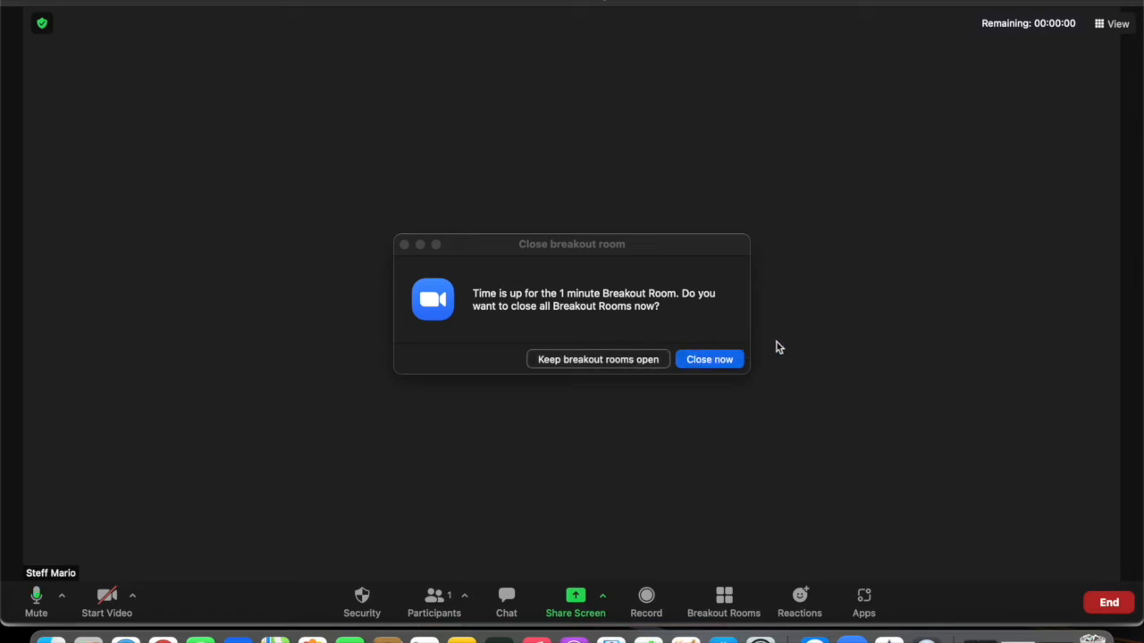
click(722, 363)
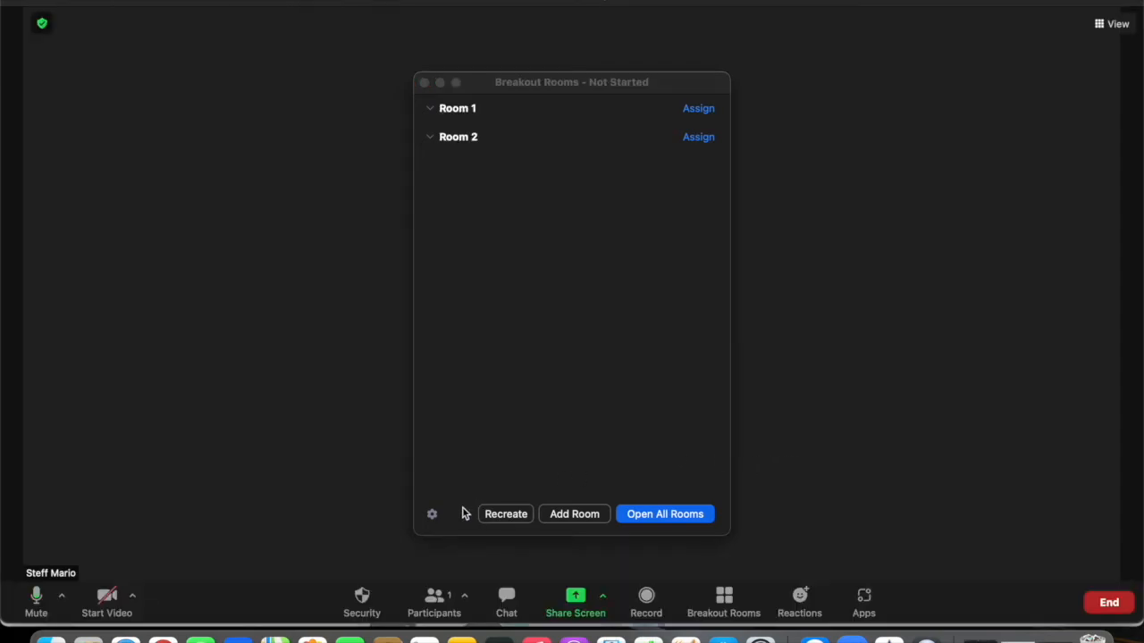
Step: Open Room 1 and Room 2 together, then begin joining Room 2
click(431, 514)
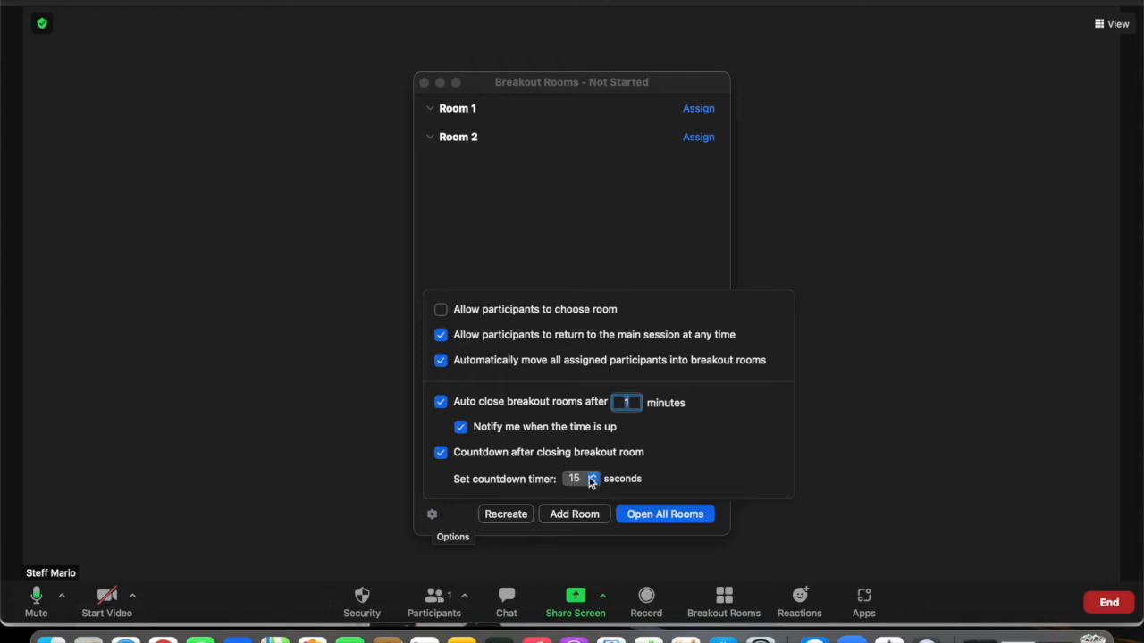
click(451, 514)
click(658, 515)
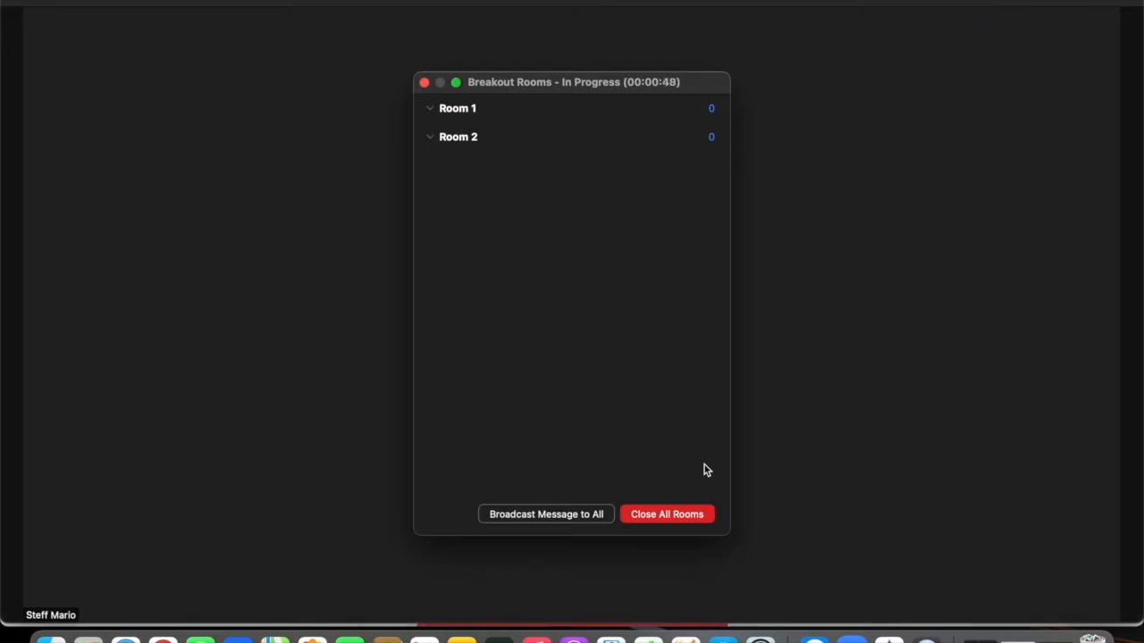
click(704, 139)
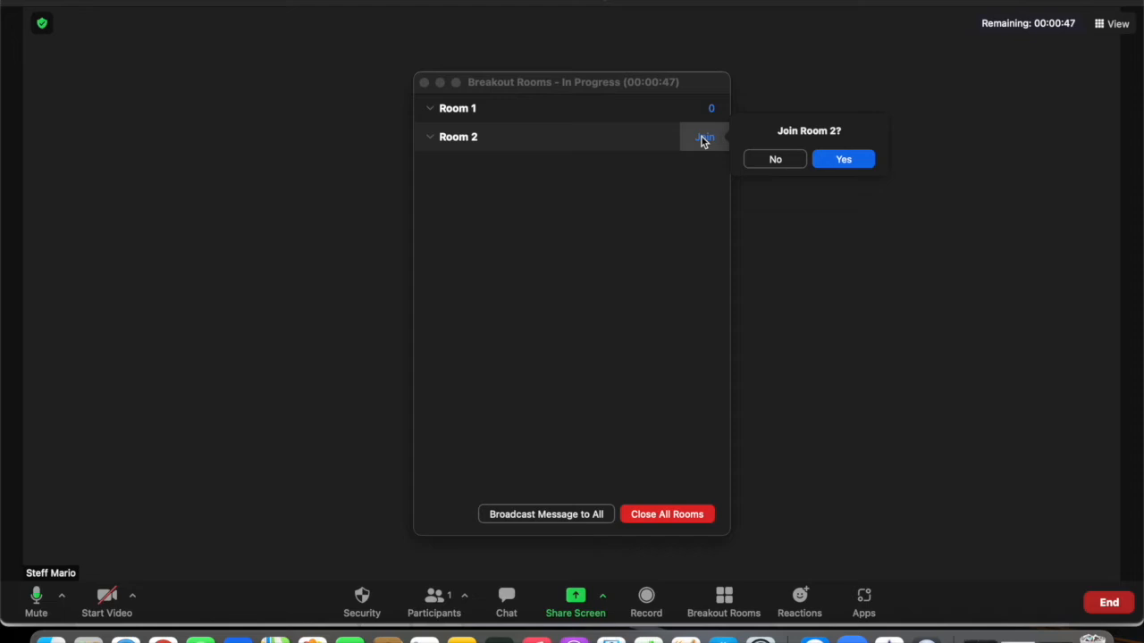
Step: Confirm joining Room 2, then close all breakout rooms when the countdown ends
click(842, 160)
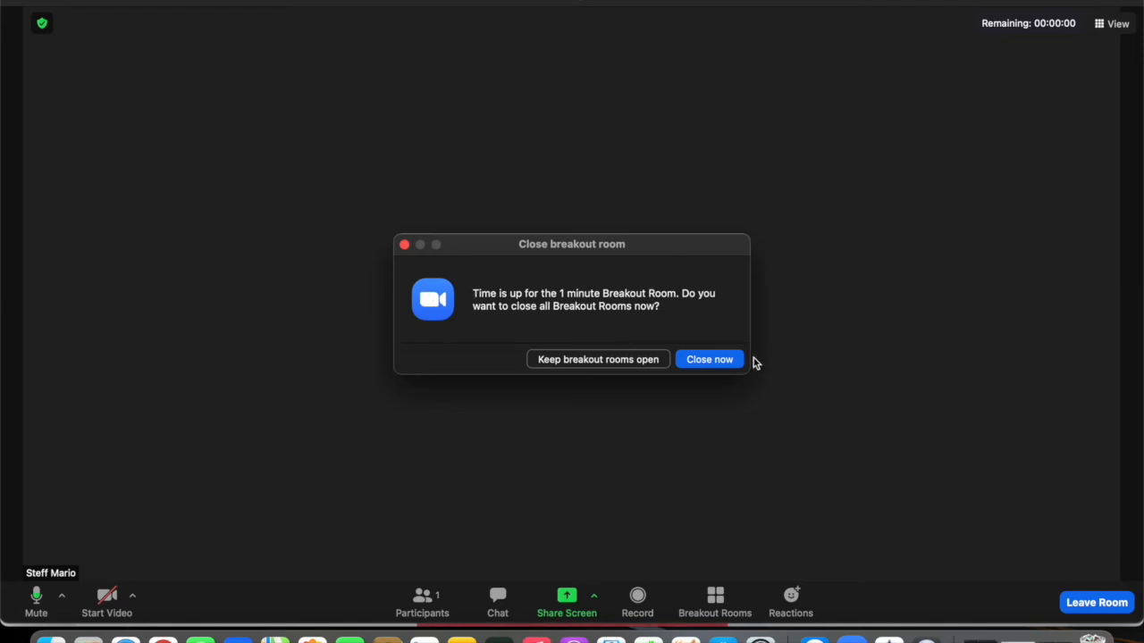
click(713, 359)
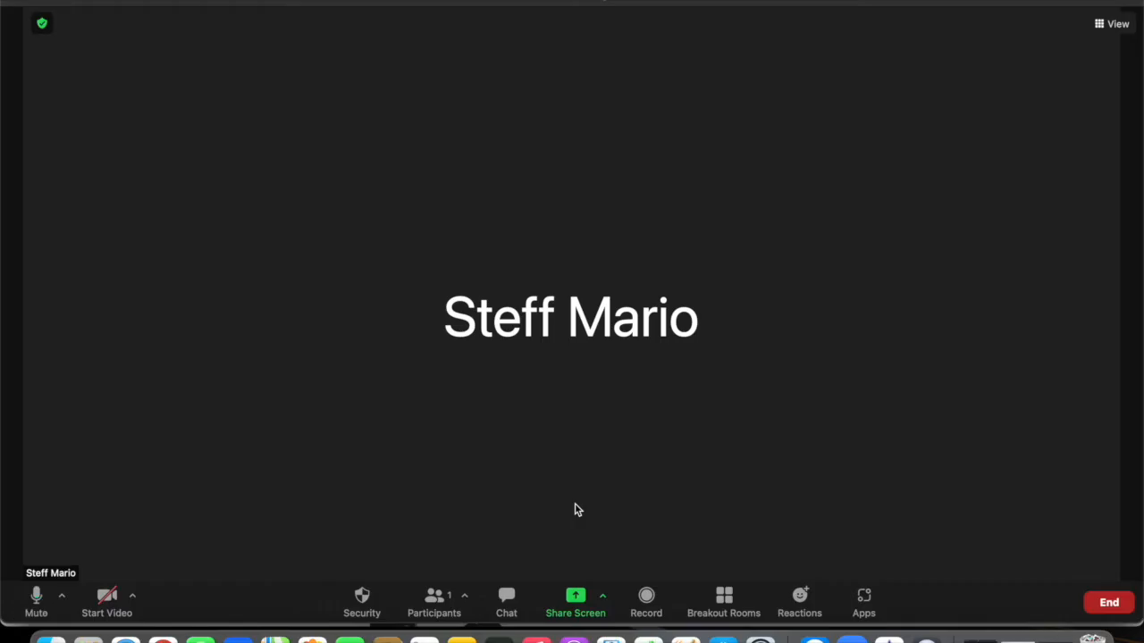
Step: Recreate the breakout rooms as a single room and add a second room
click(724, 601)
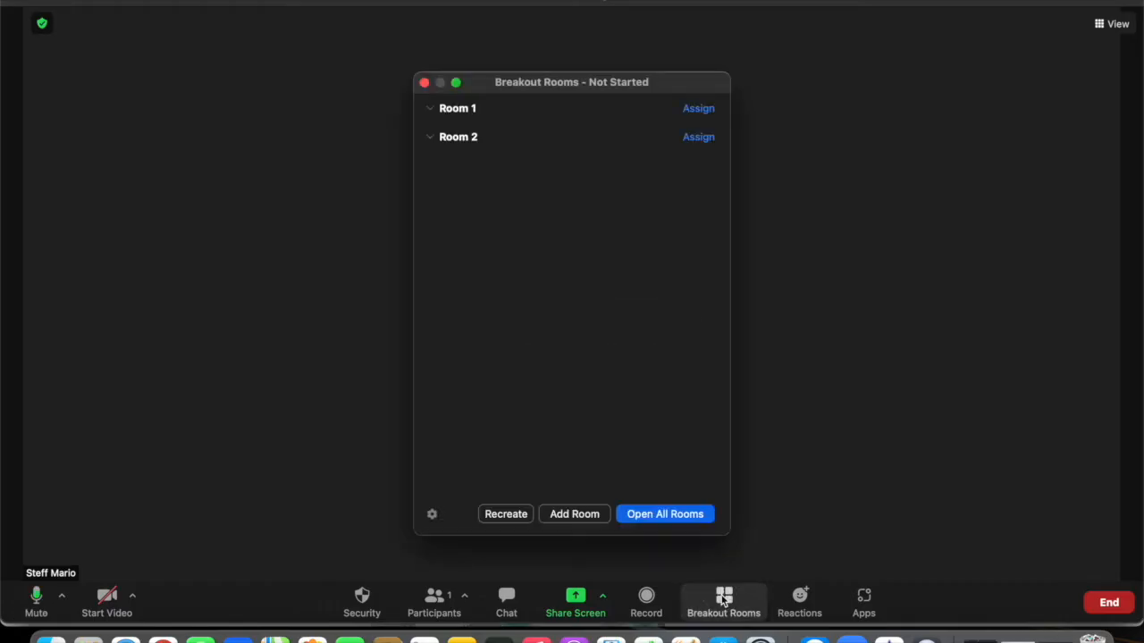
click(516, 517)
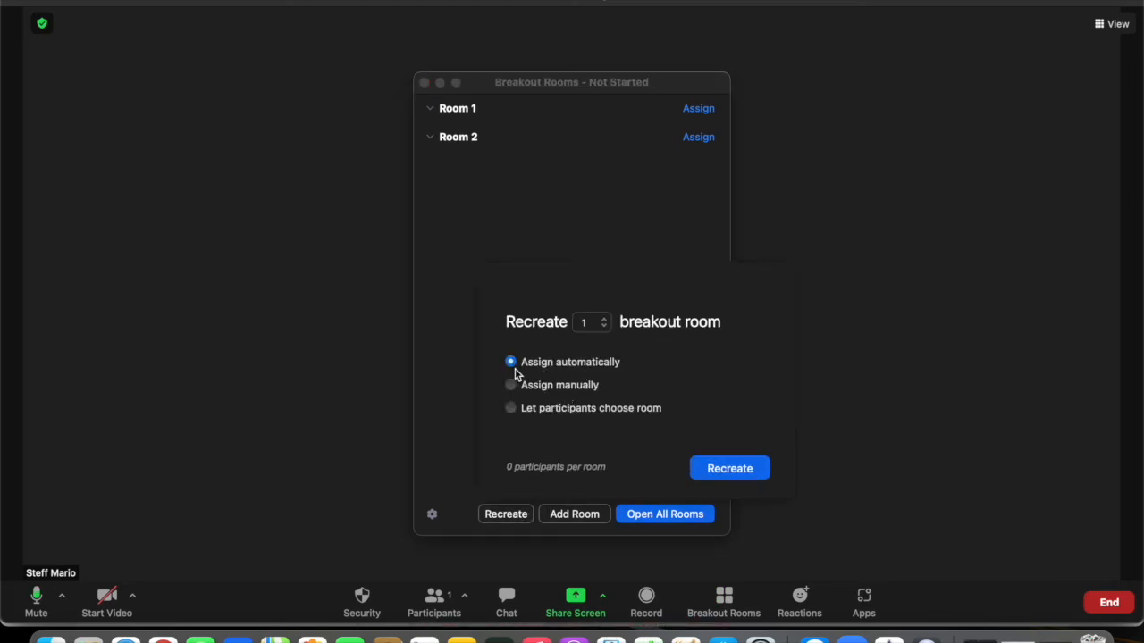
click(712, 468)
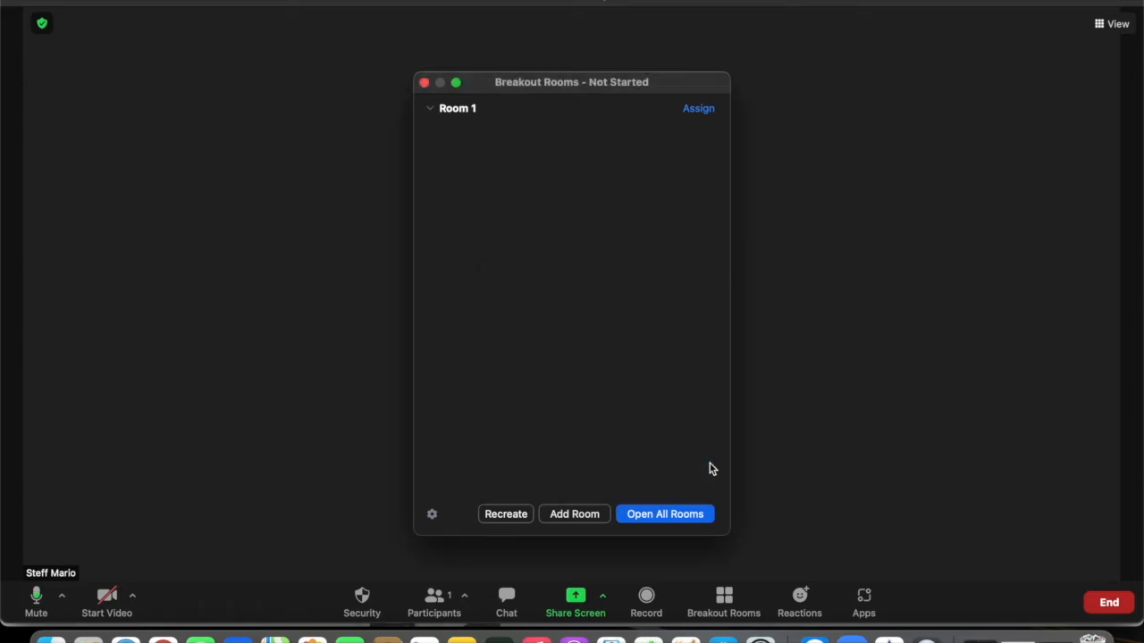
click(579, 517)
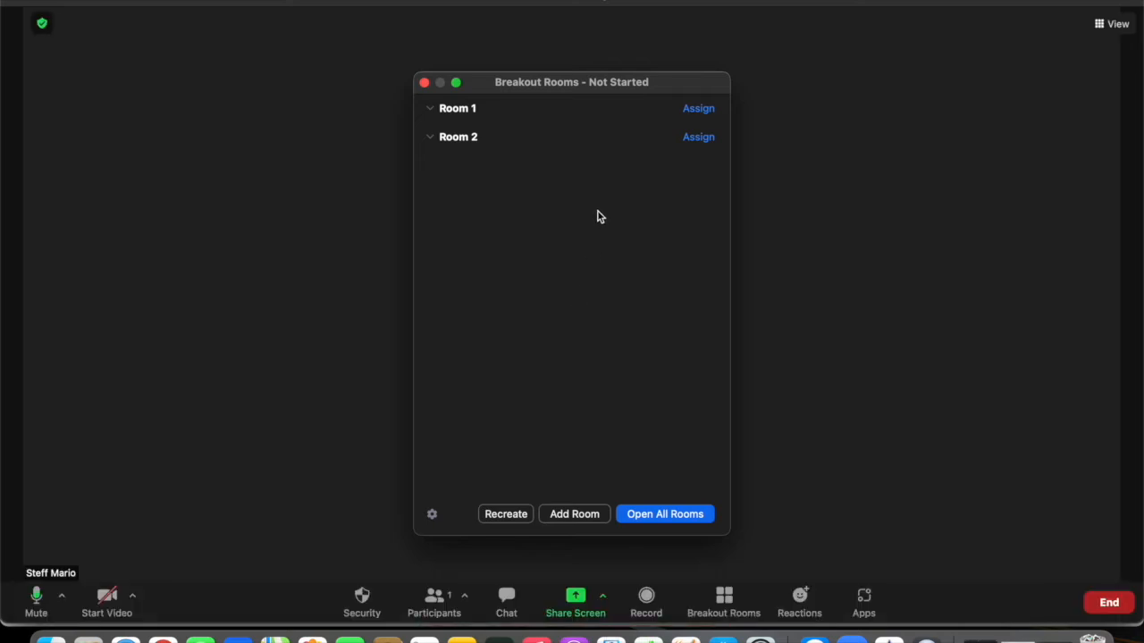
Step: Try assigning participants to Room 1 and Room 2, then refocus the Breakout Rooms window
click(699, 109)
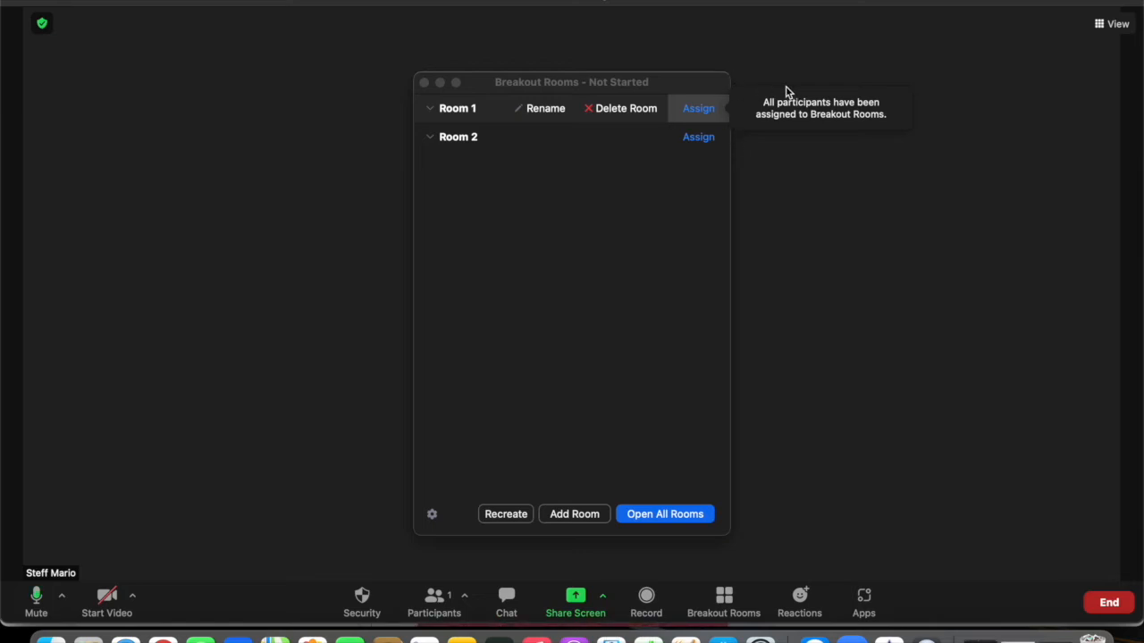
click(690, 140)
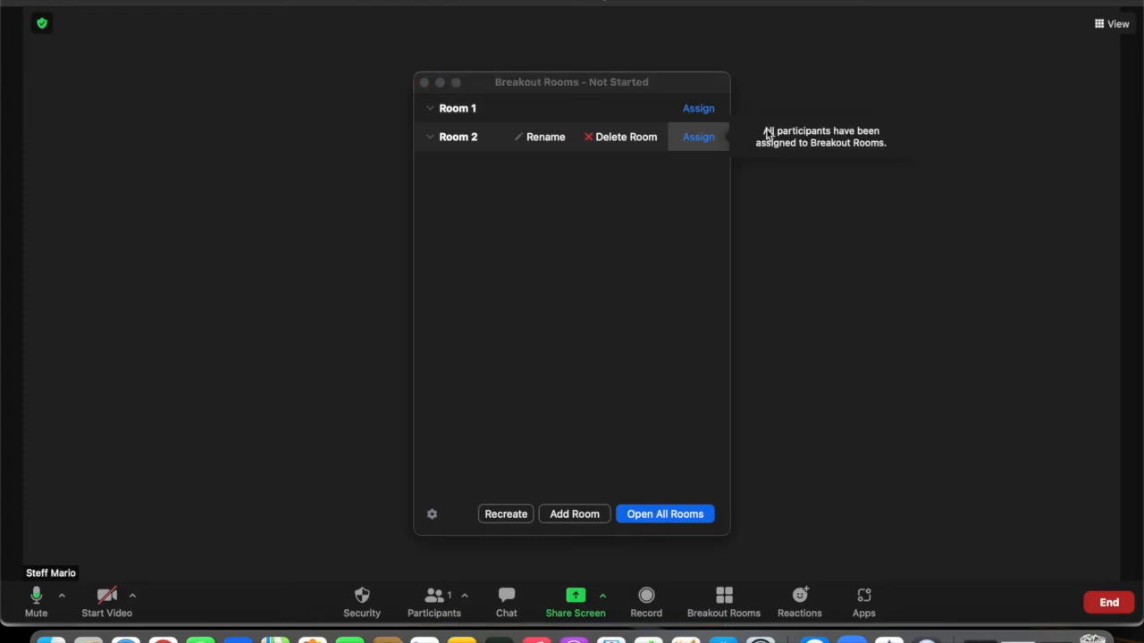
click(711, 115)
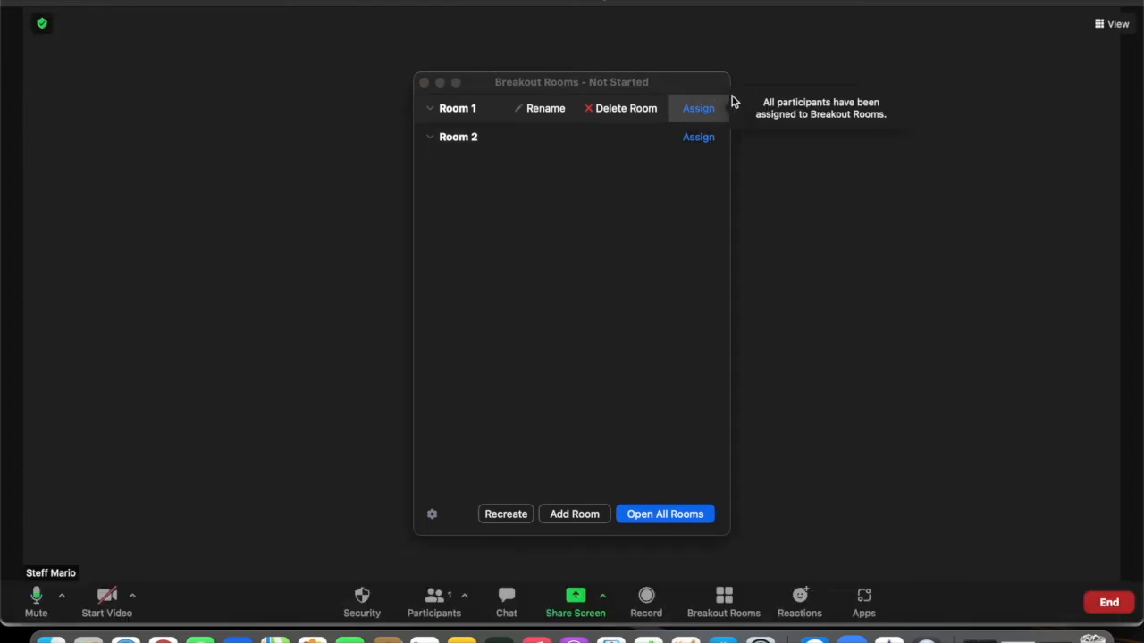
click(671, 432)
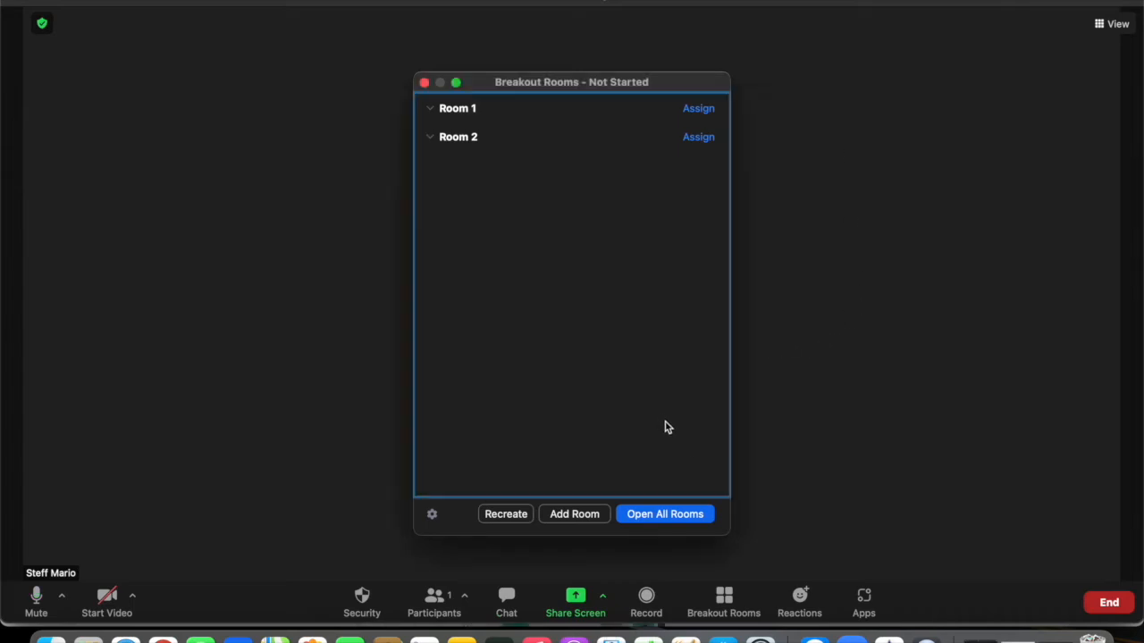
Step: Recreate the rooms with 'Let participants choose room' and add rooms up to three
click(531, 516)
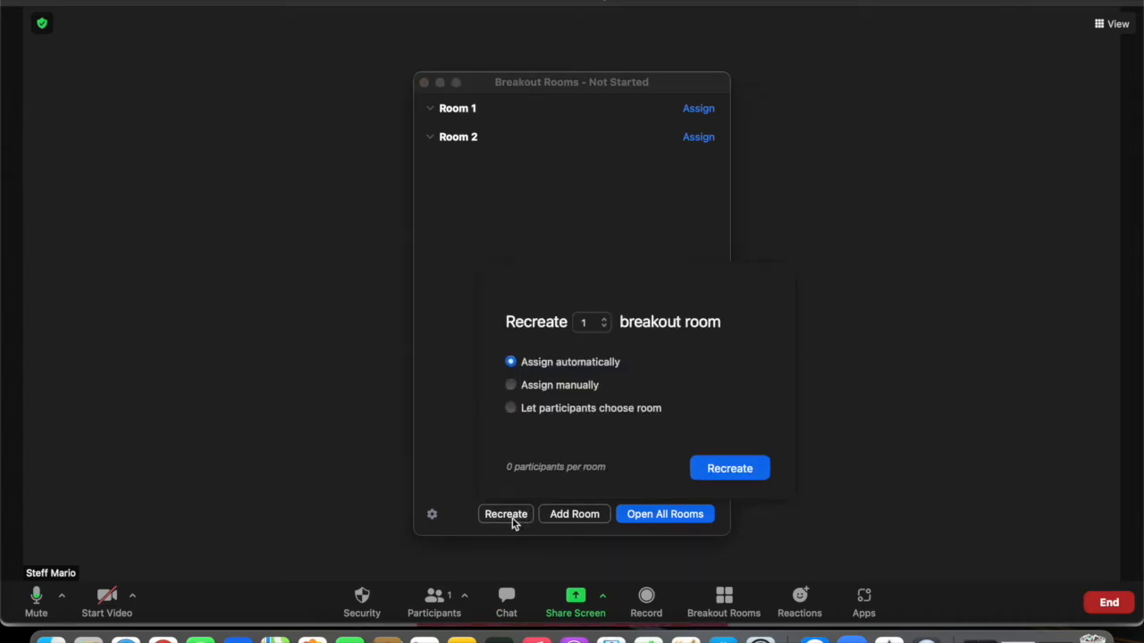
click(511, 408)
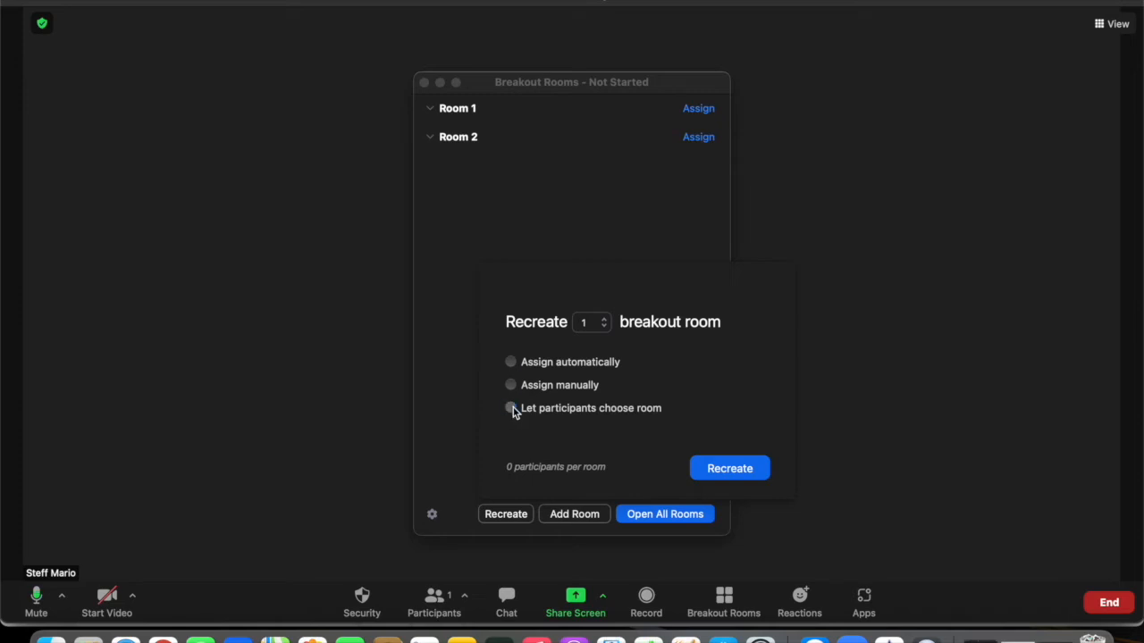
click(733, 469)
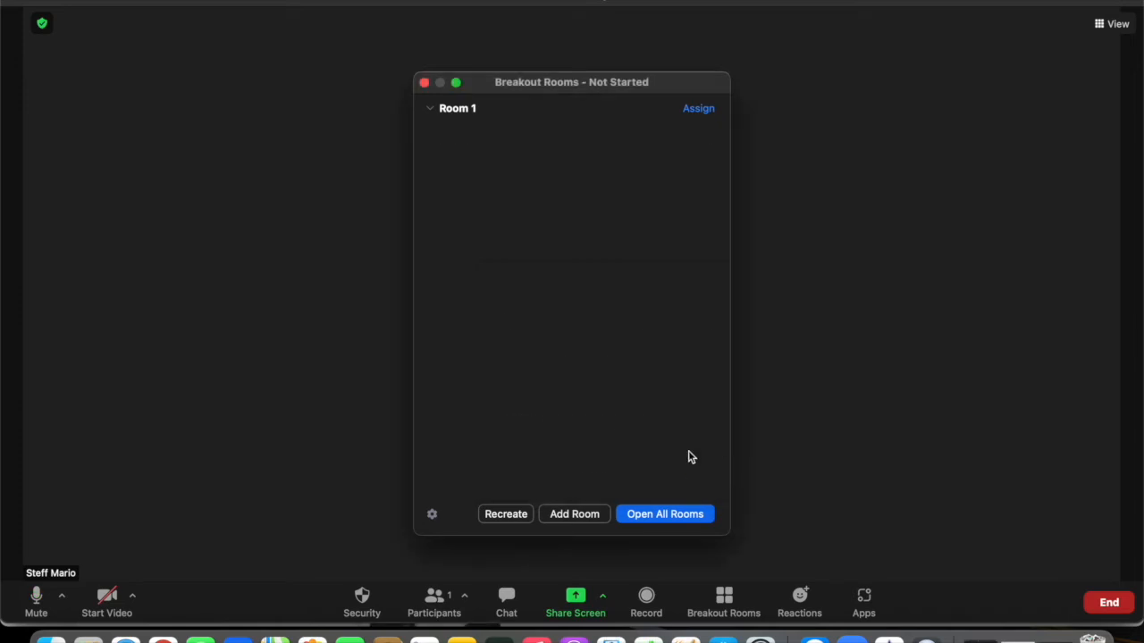
click(564, 514)
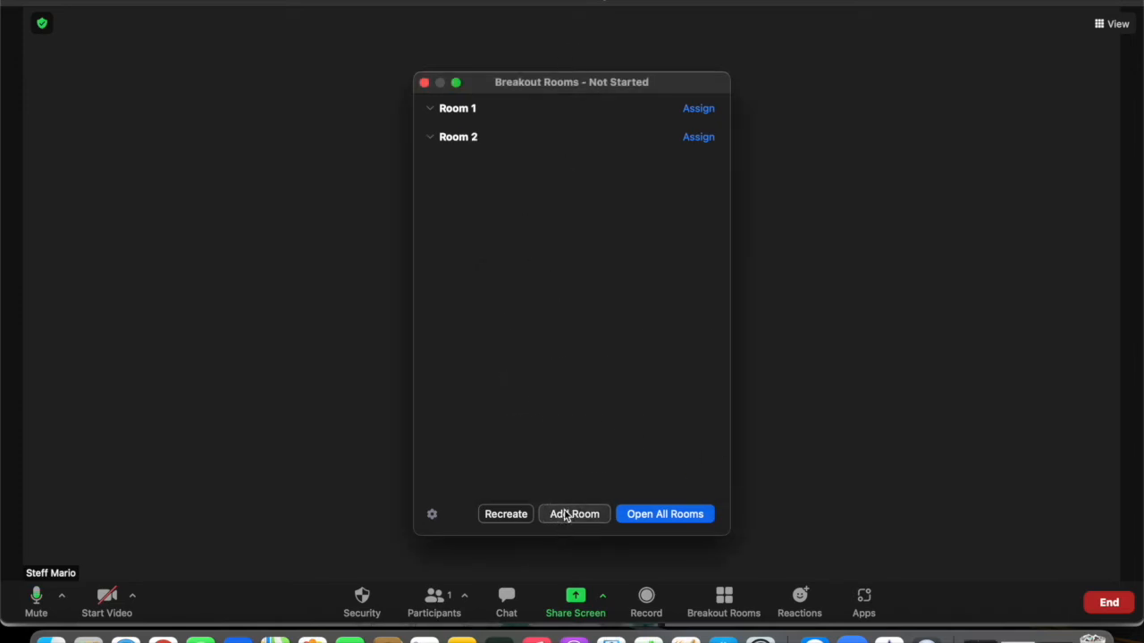
click(565, 514)
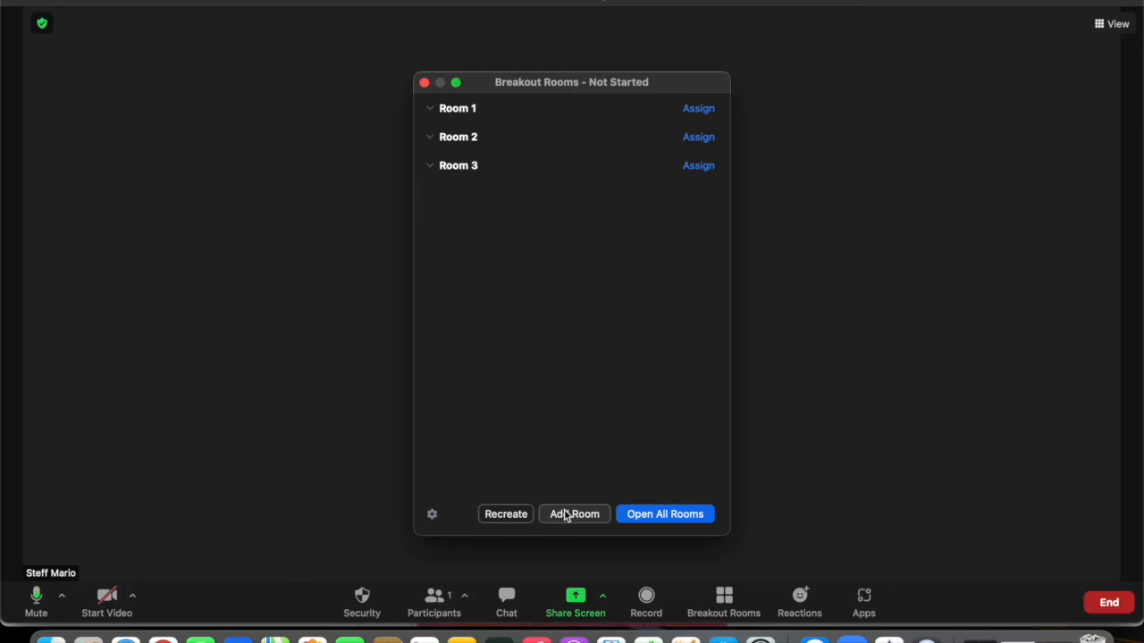
Step: Open and close all three breakout rooms, then end the meeting
click(701, 514)
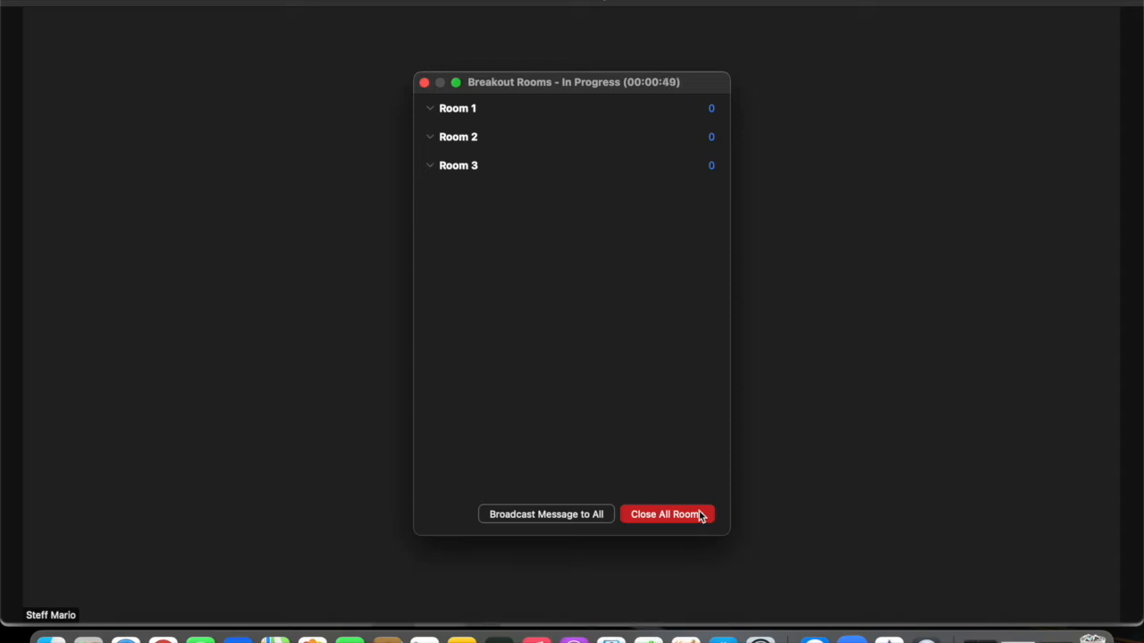
click(702, 516)
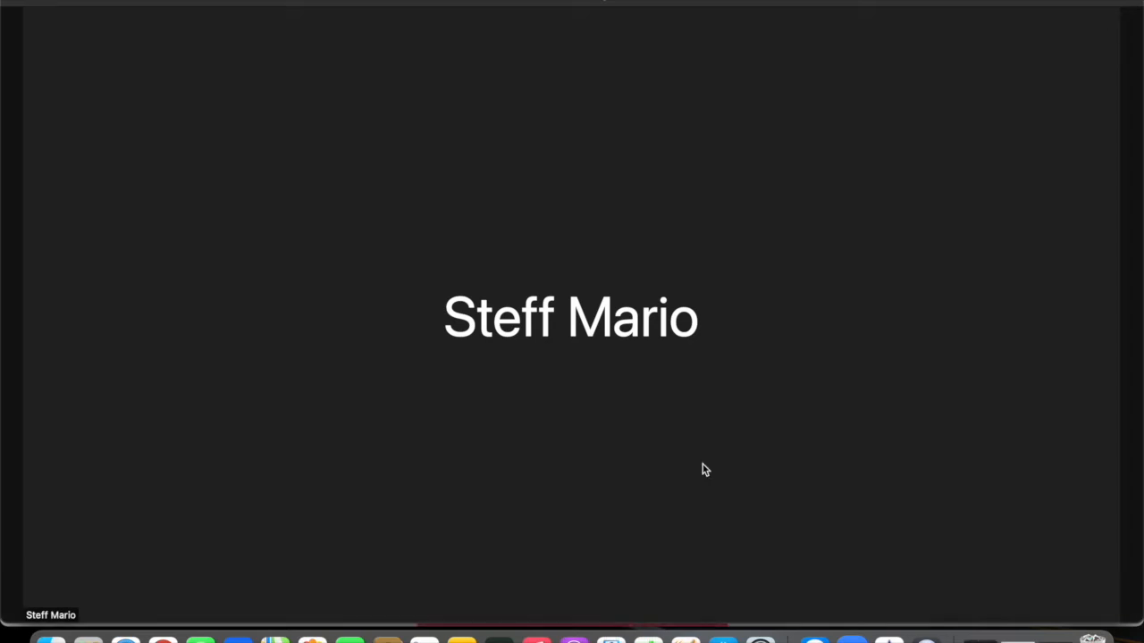
click(1110, 602)
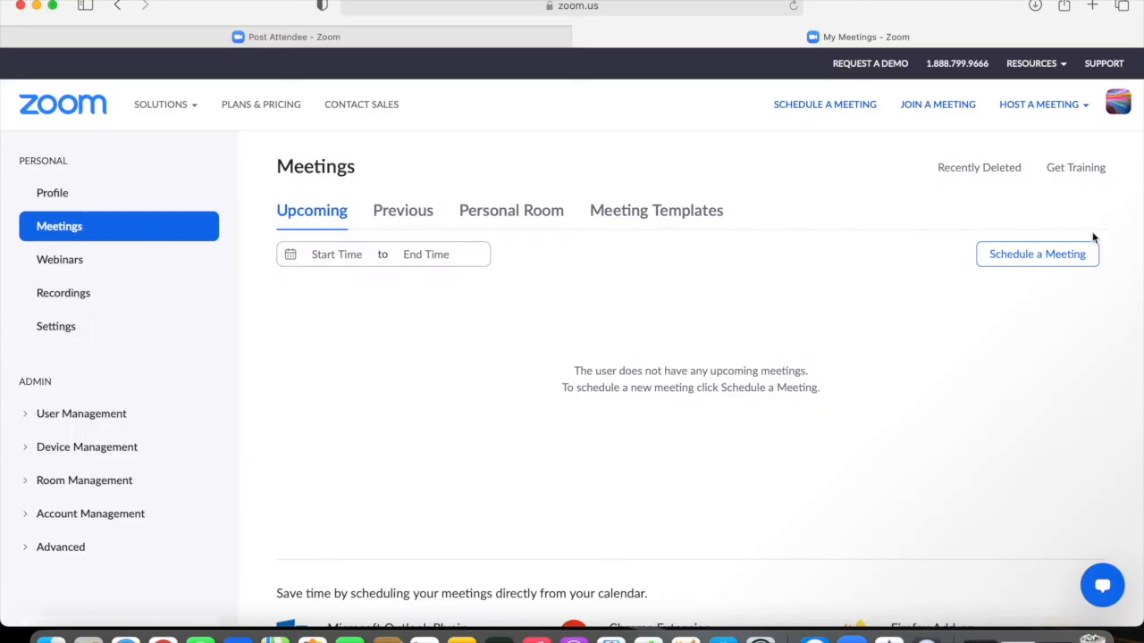
Step: Look through a new Schedule a Meeting form, then go to the account Settings page
click(1033, 256)
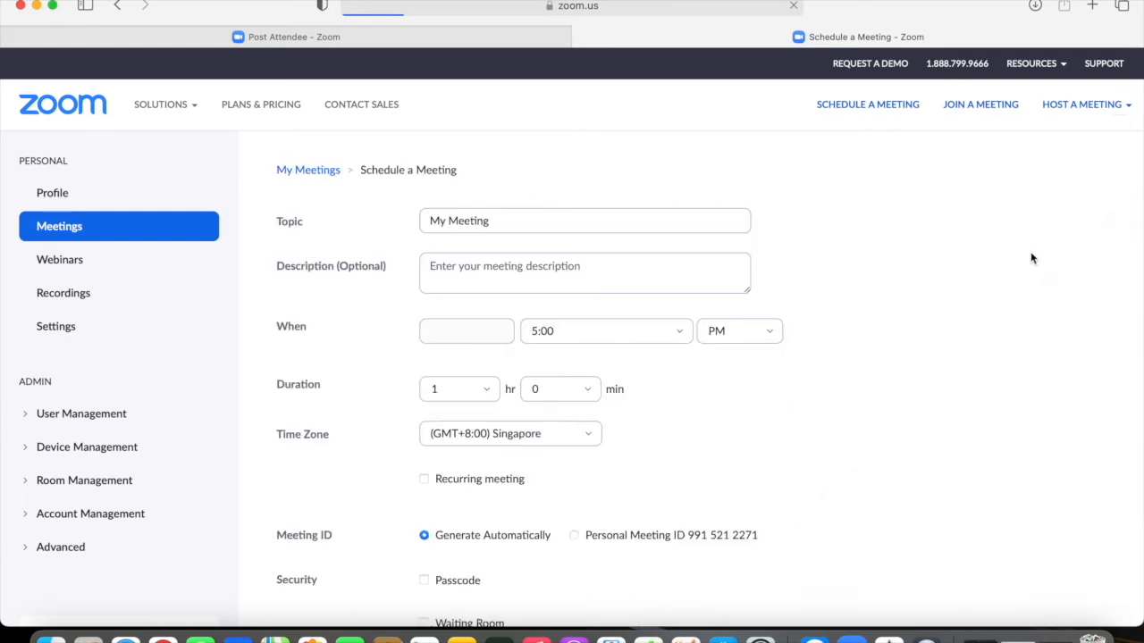
scroll(906, 291, down, 5)
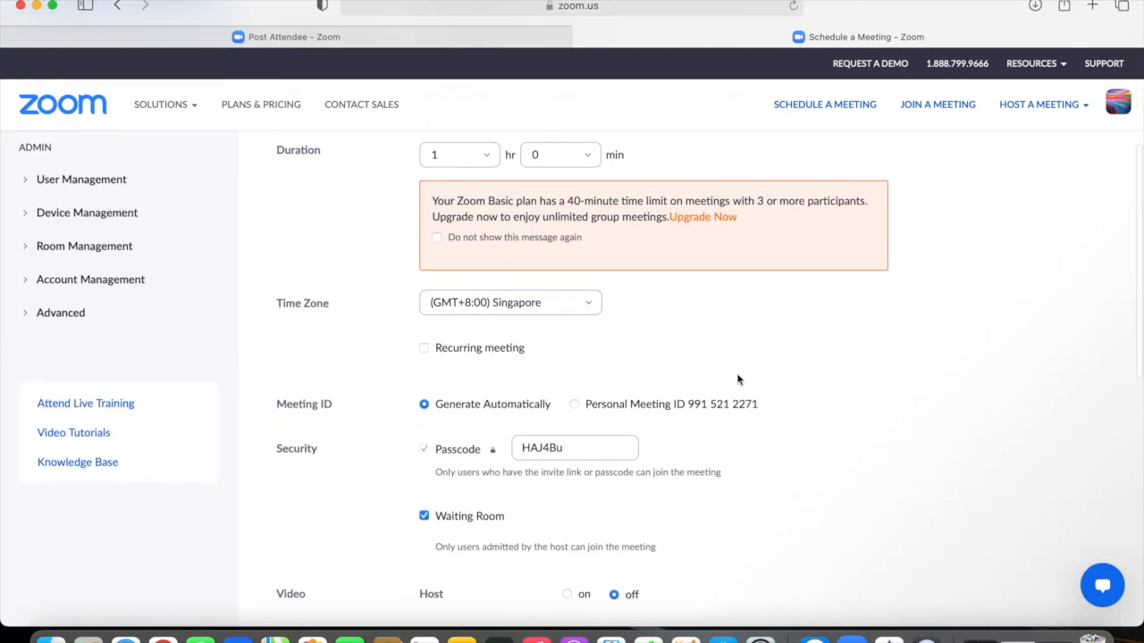
scroll(812, 353, down, 3)
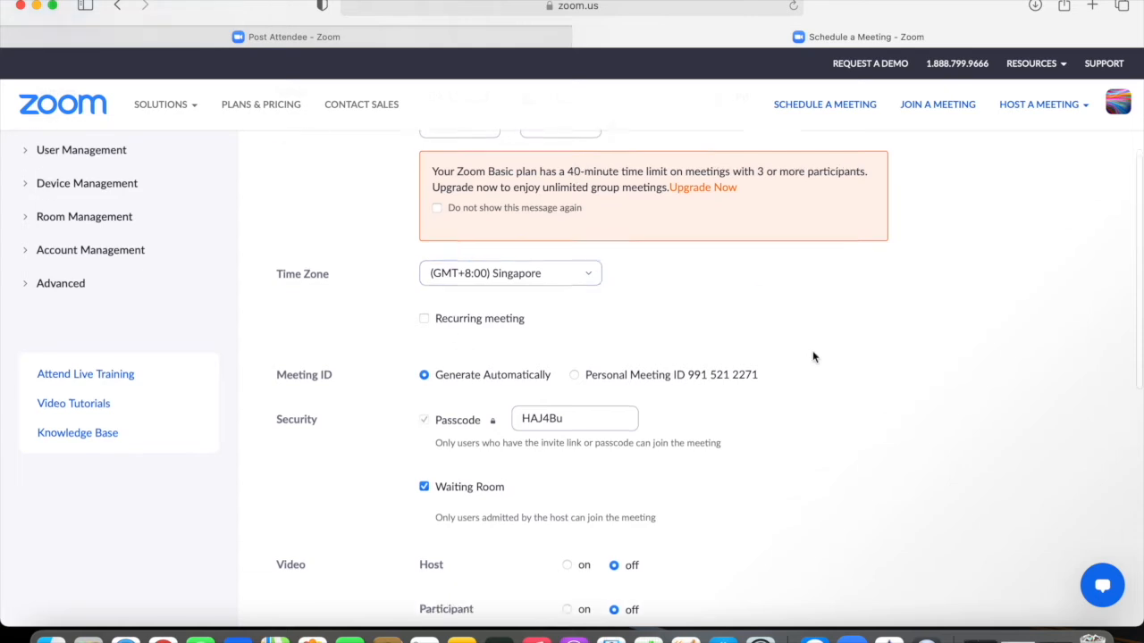
scroll(814, 358, down, 1)
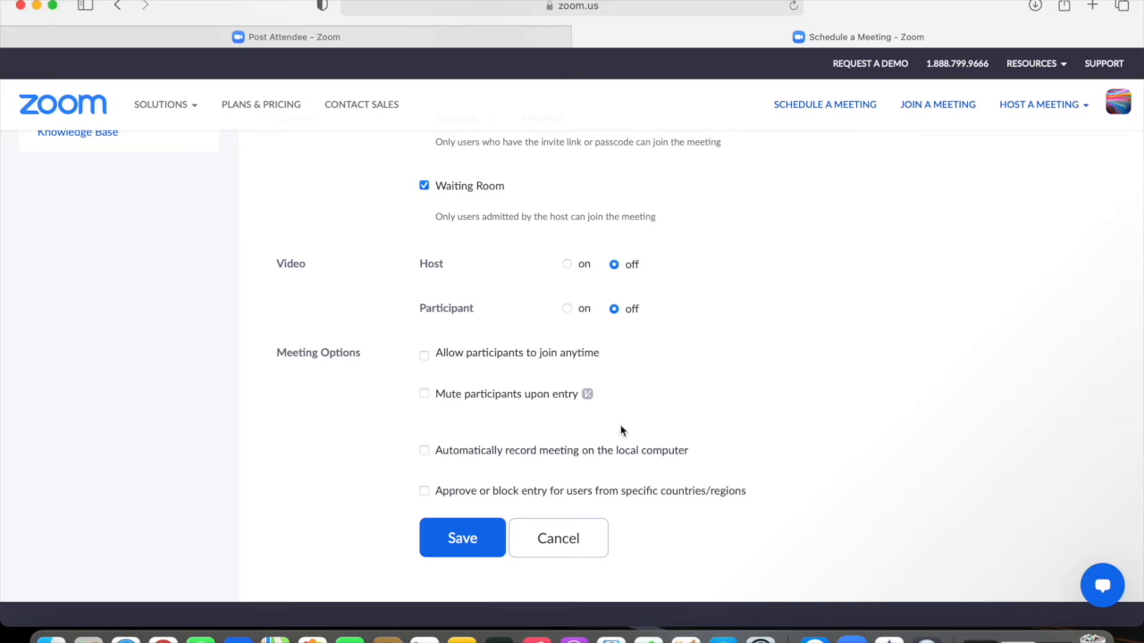
scroll(621, 430, up, 10)
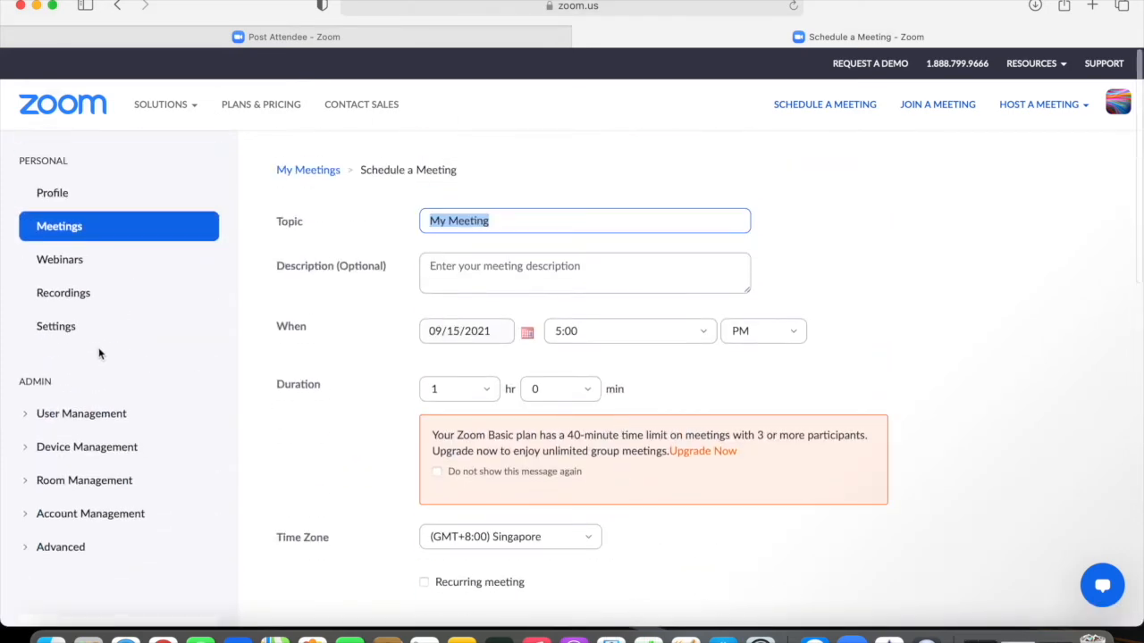
click(72, 330)
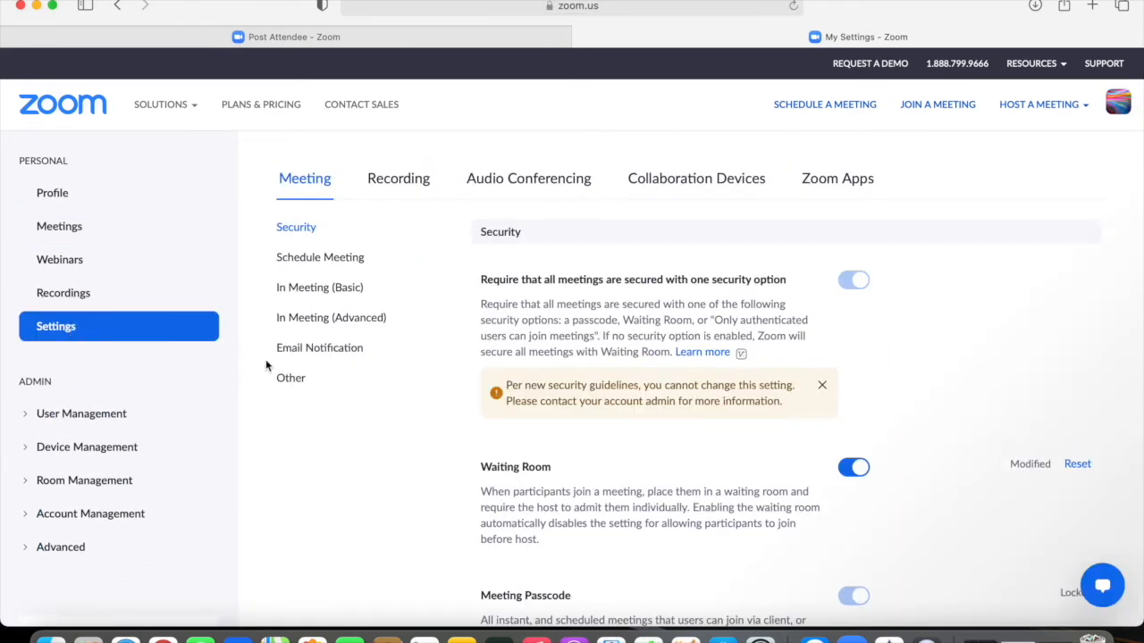
Step: Enable 'Allow host to assign participants to breakout rooms when scheduling' under In Meeting (Advanced) and save
click(318, 321)
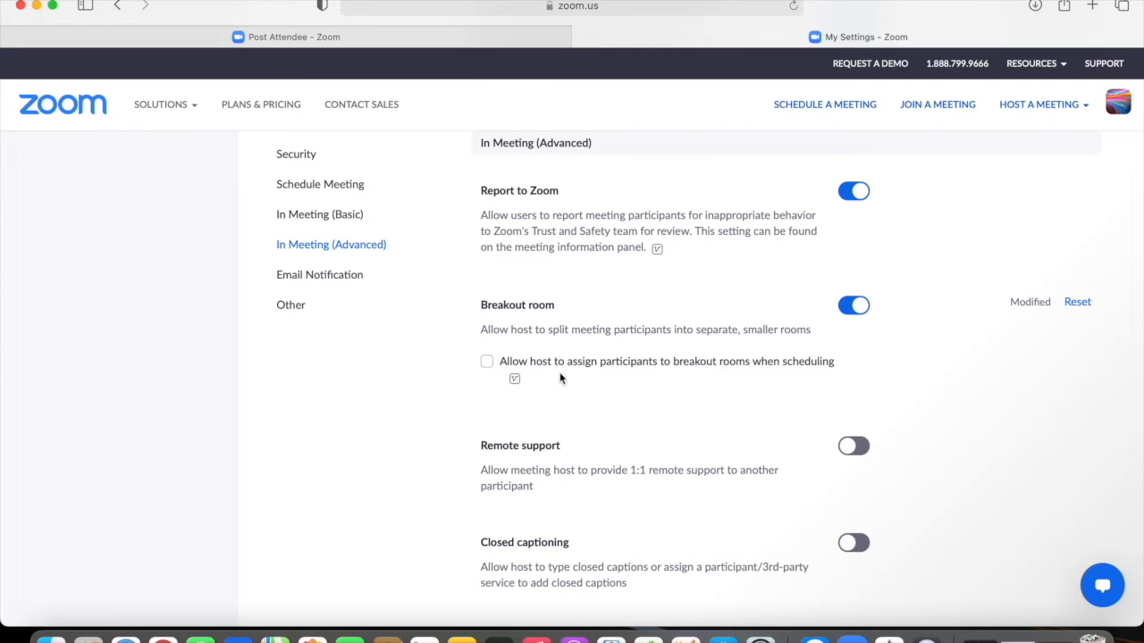
mouse_move(515, 382)
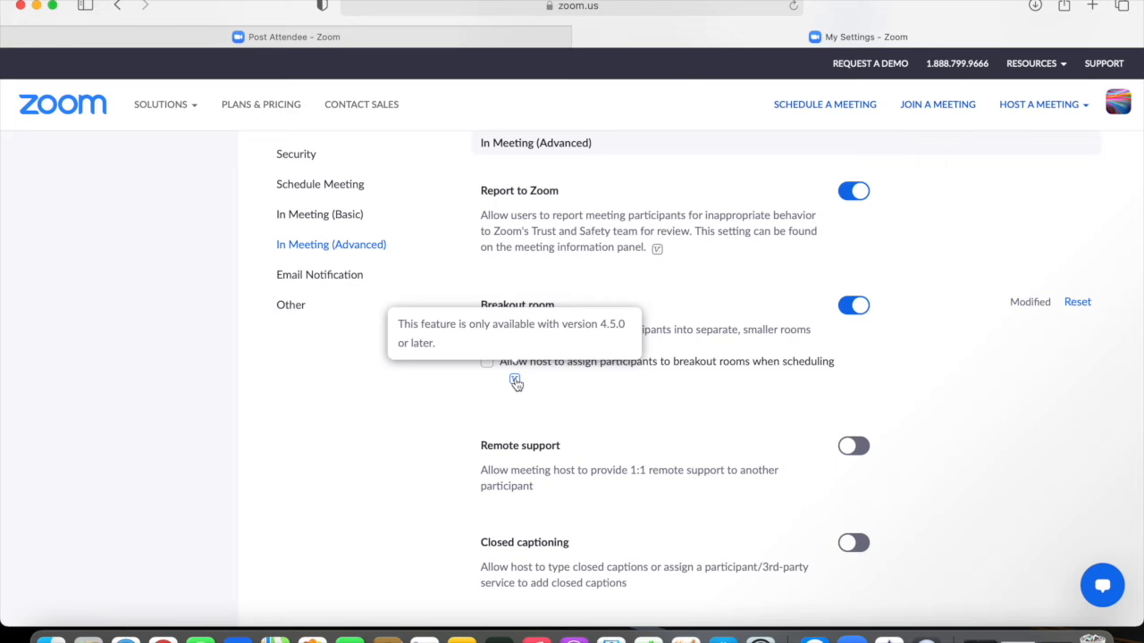
click(487, 362)
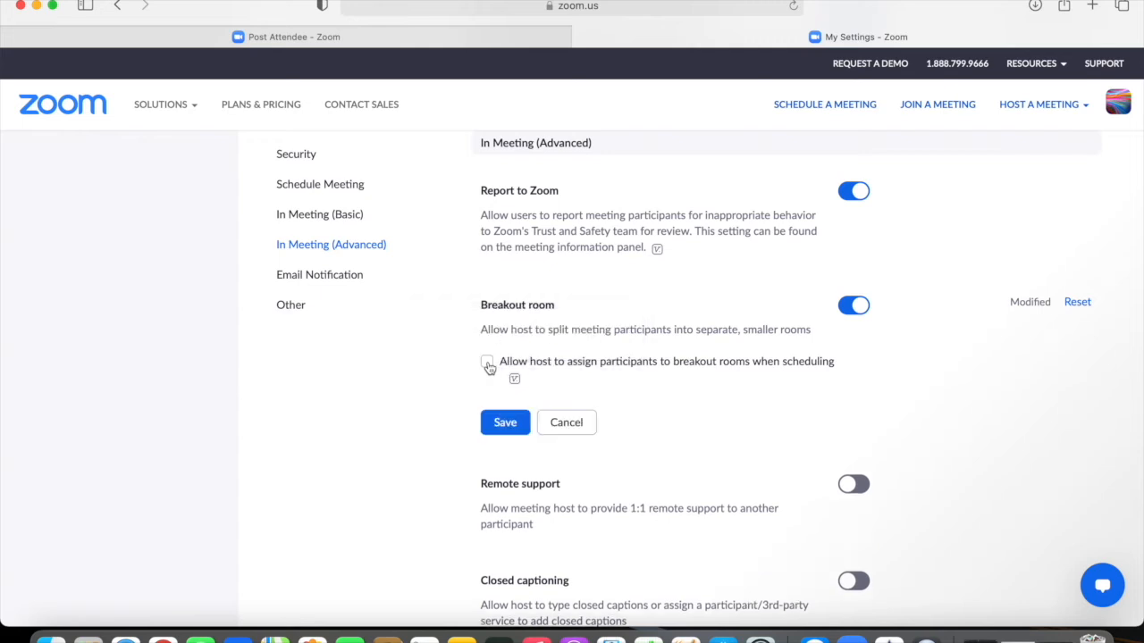
click(505, 423)
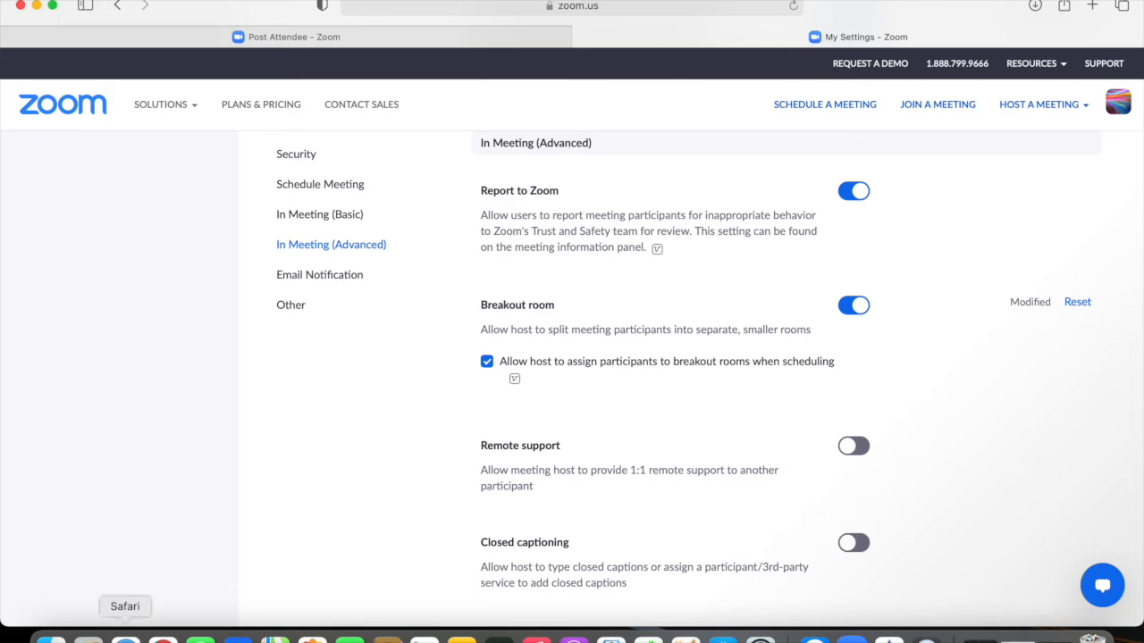
click(814, 640)
click(854, 639)
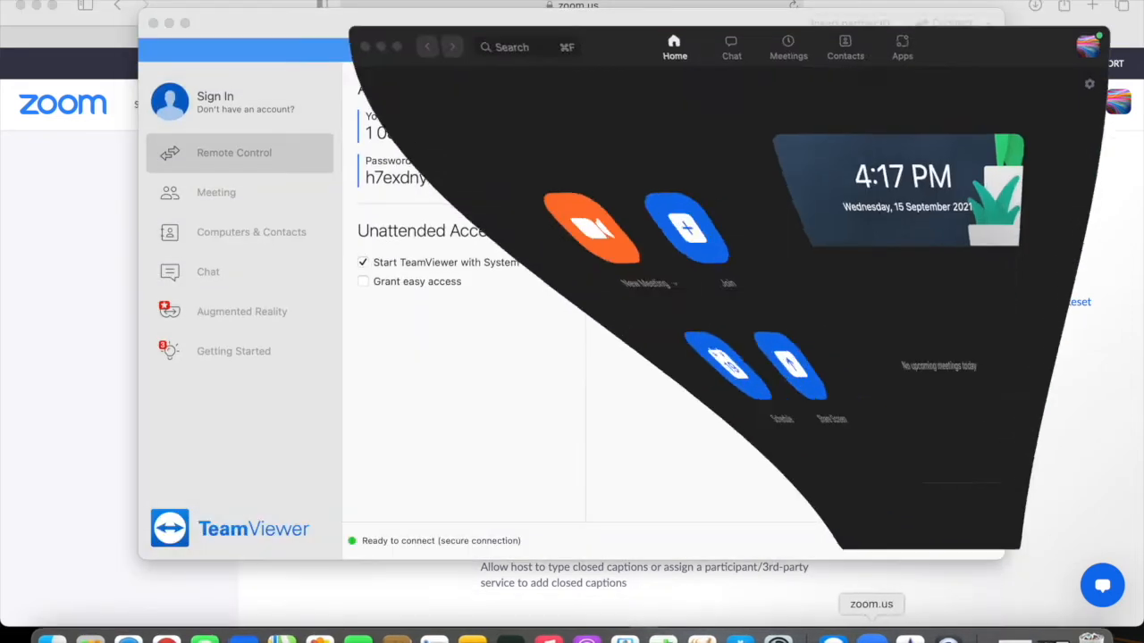
click(154, 23)
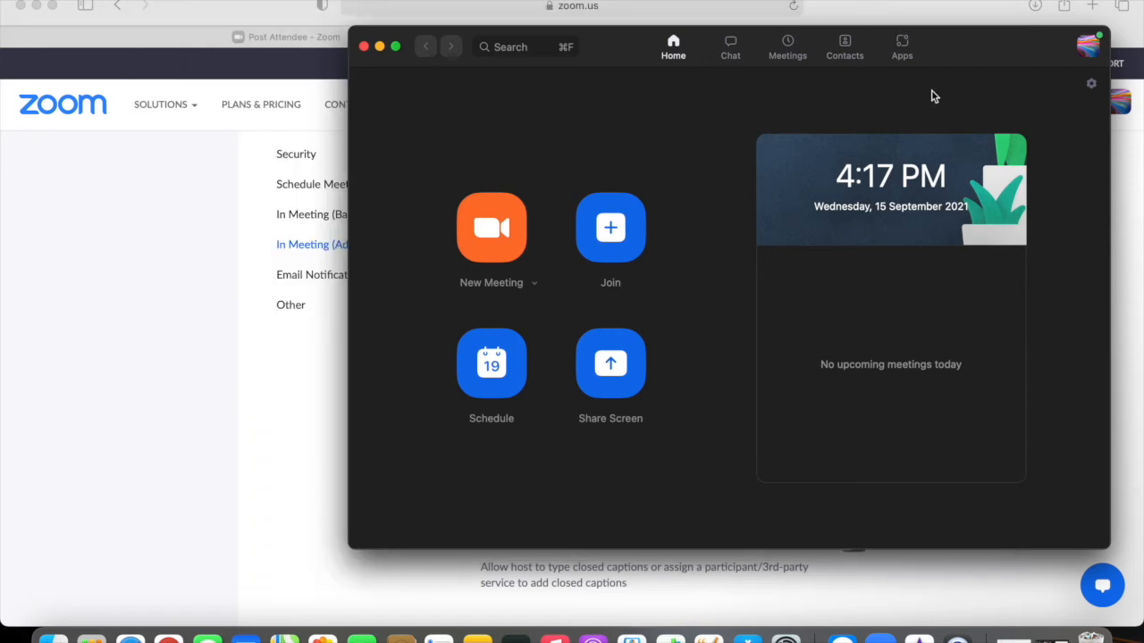
click(1088, 46)
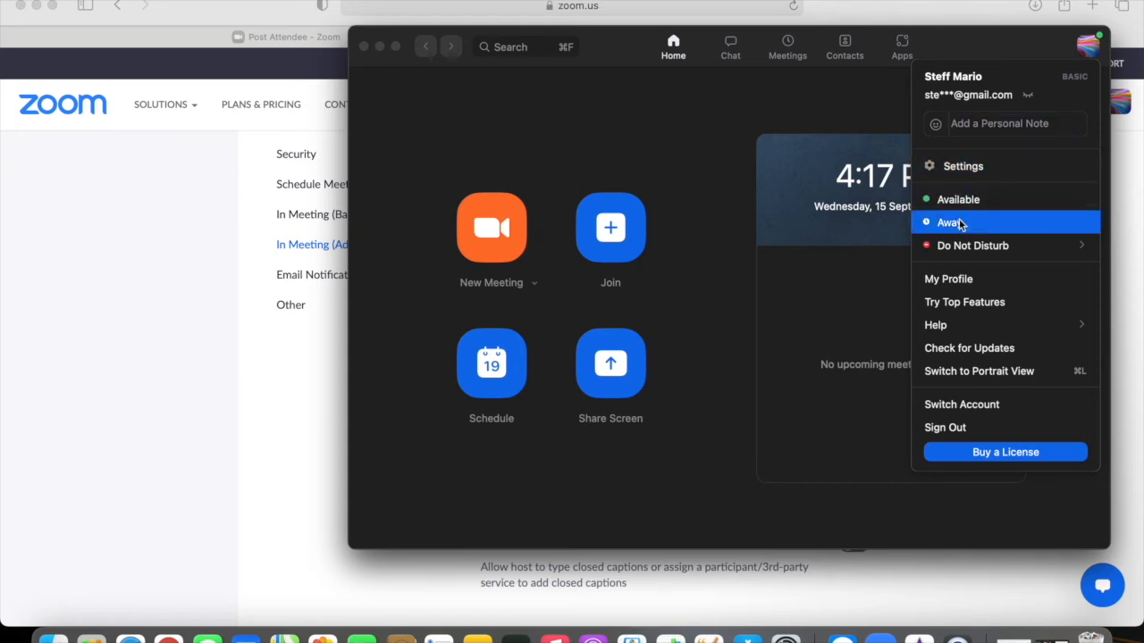
mouse_move(938, 325)
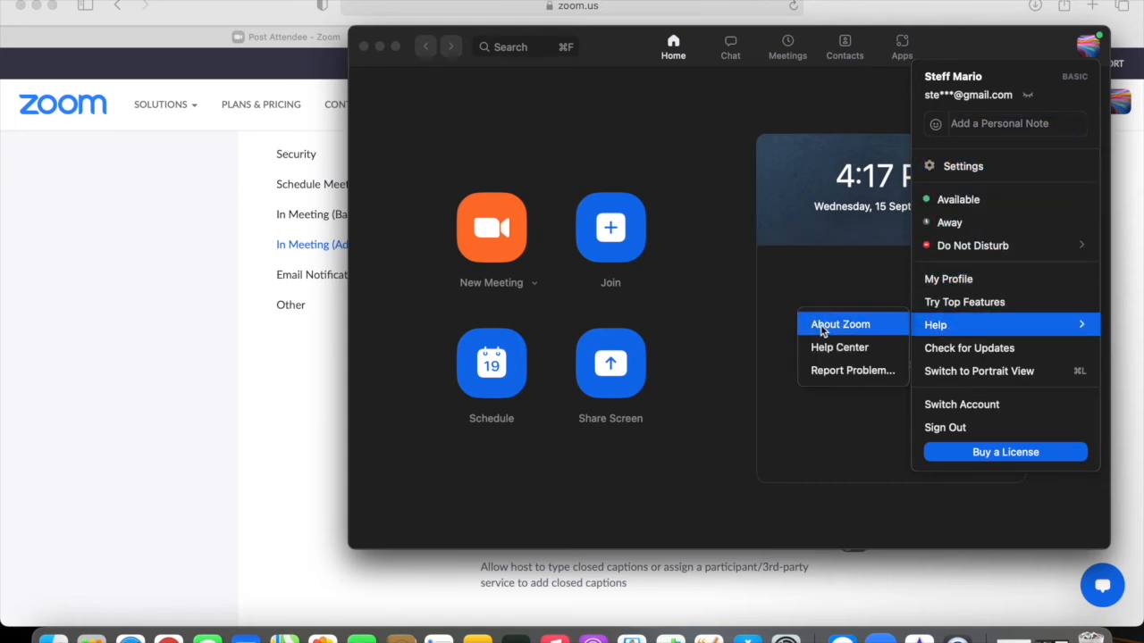
click(851, 325)
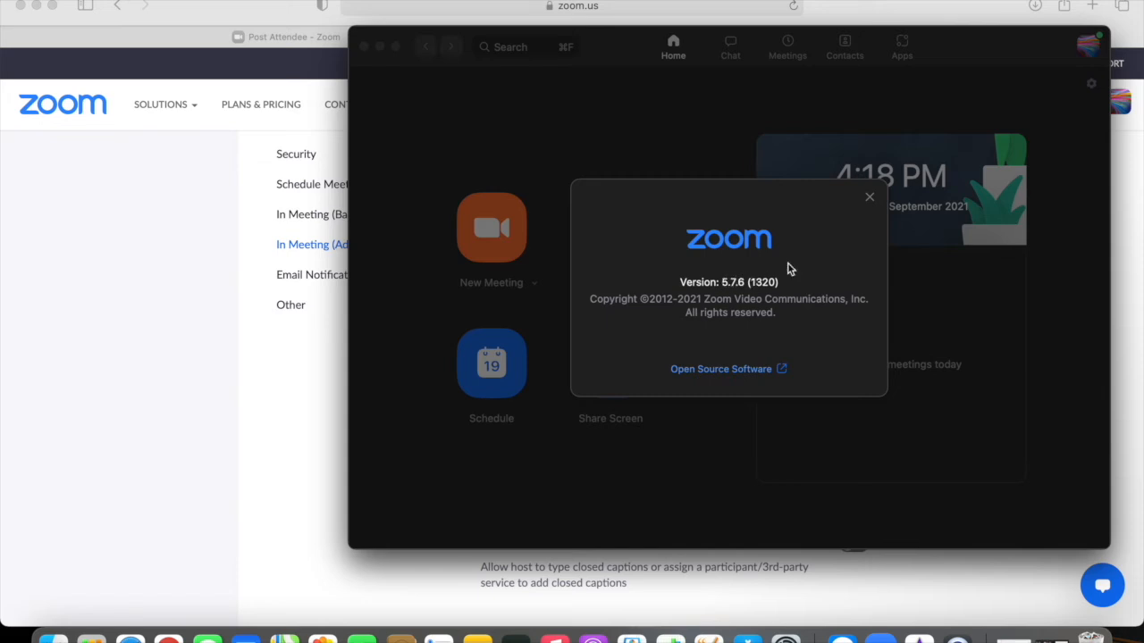
click(870, 199)
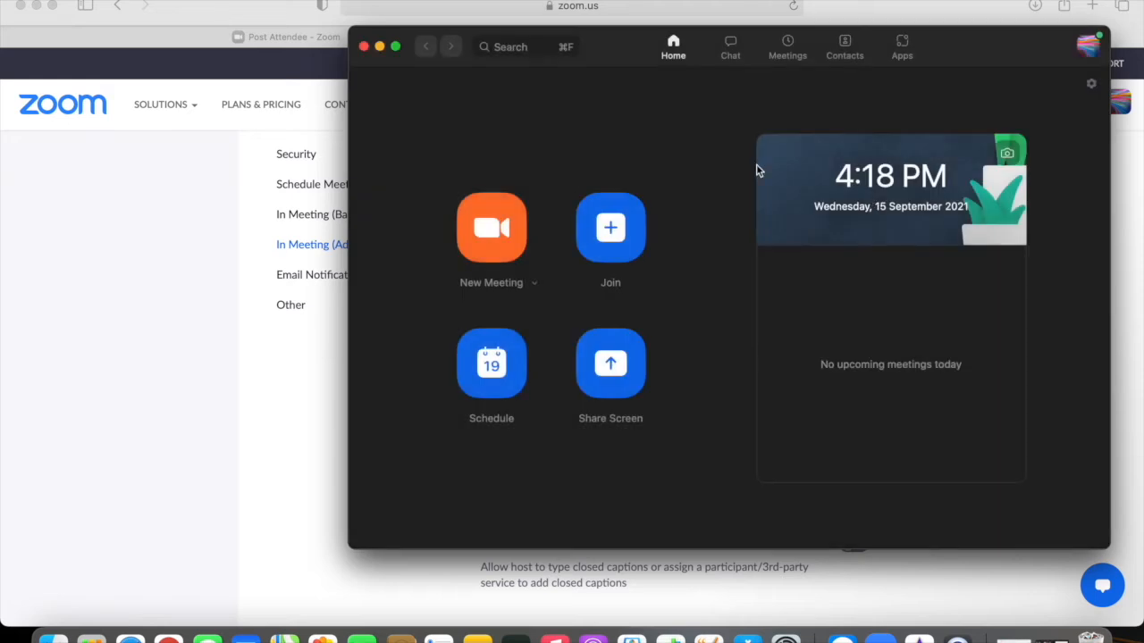
click(363, 46)
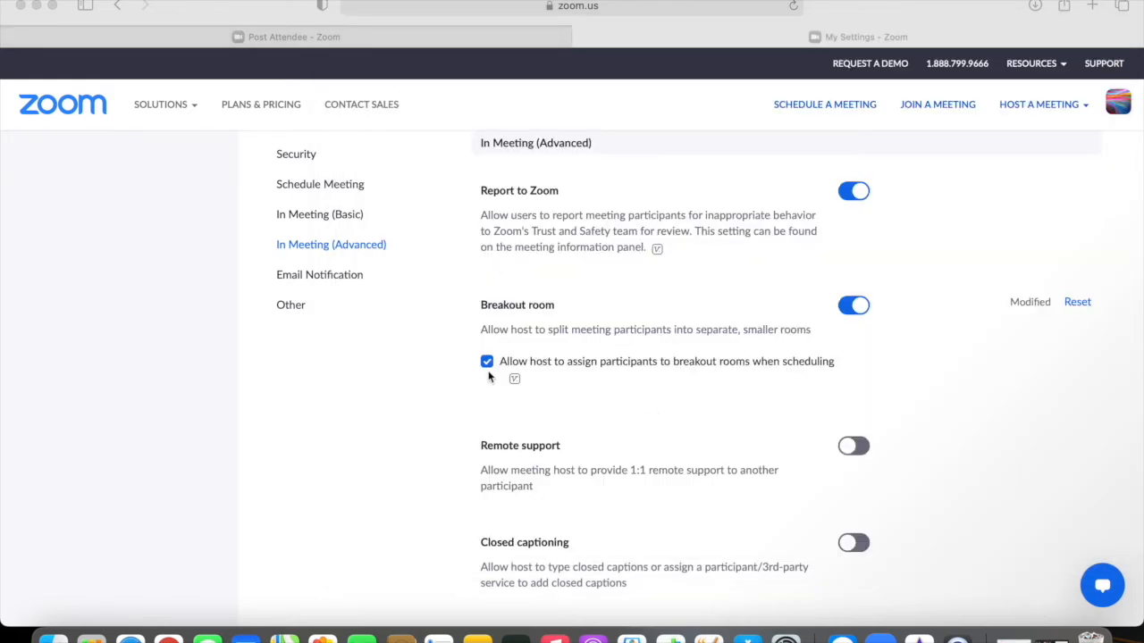
Step: Start a new meeting from the Meetings list and scroll to its Meeting Options
click(312, 214)
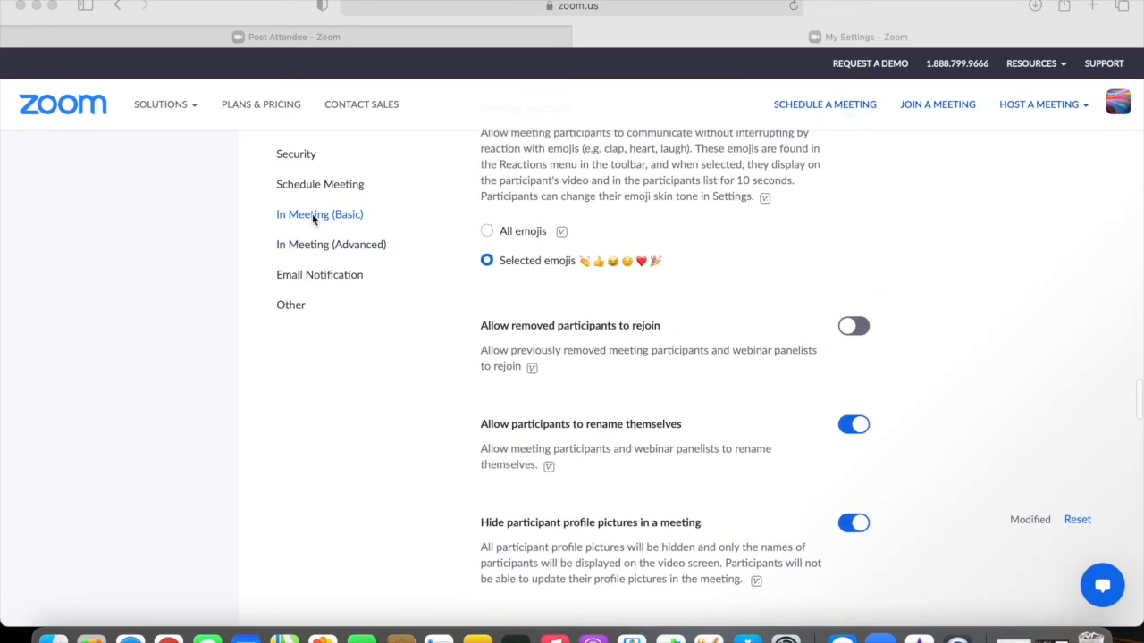
scroll(199, 252, up, 15)
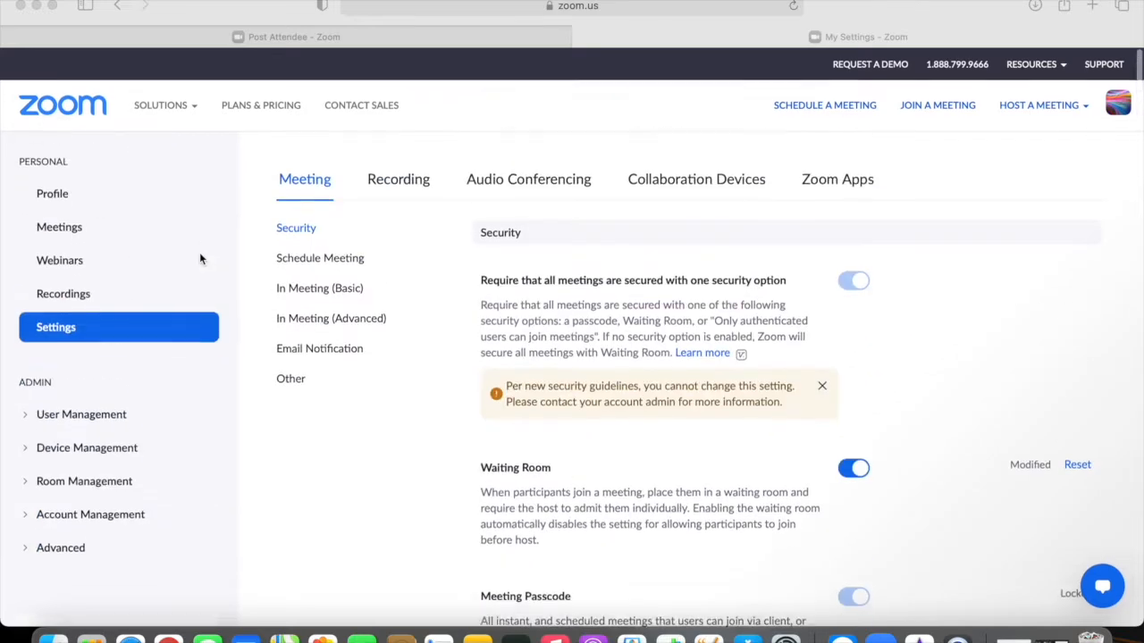
click(66, 239)
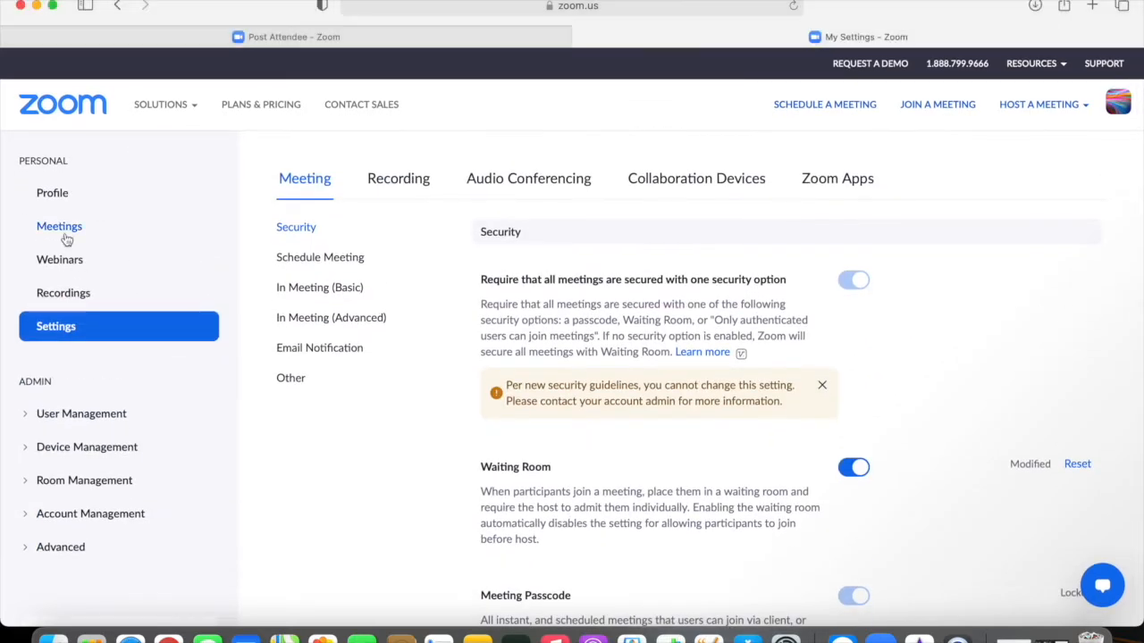
click(67, 233)
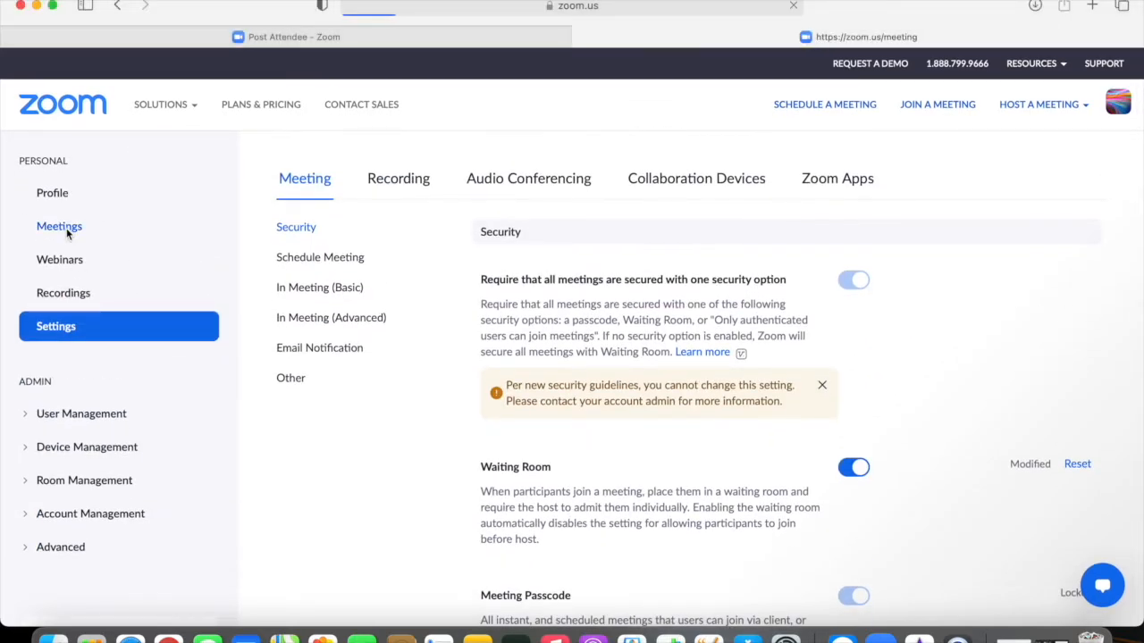
click(1047, 253)
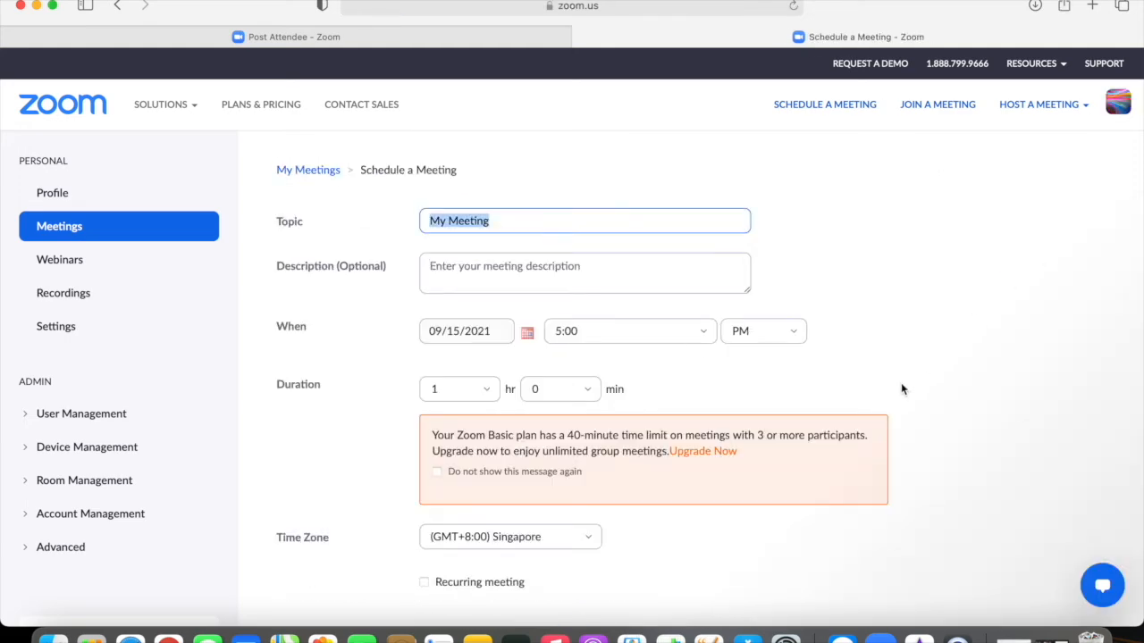
scroll(901, 383, down, 15)
scroll(901, 383, up, 3)
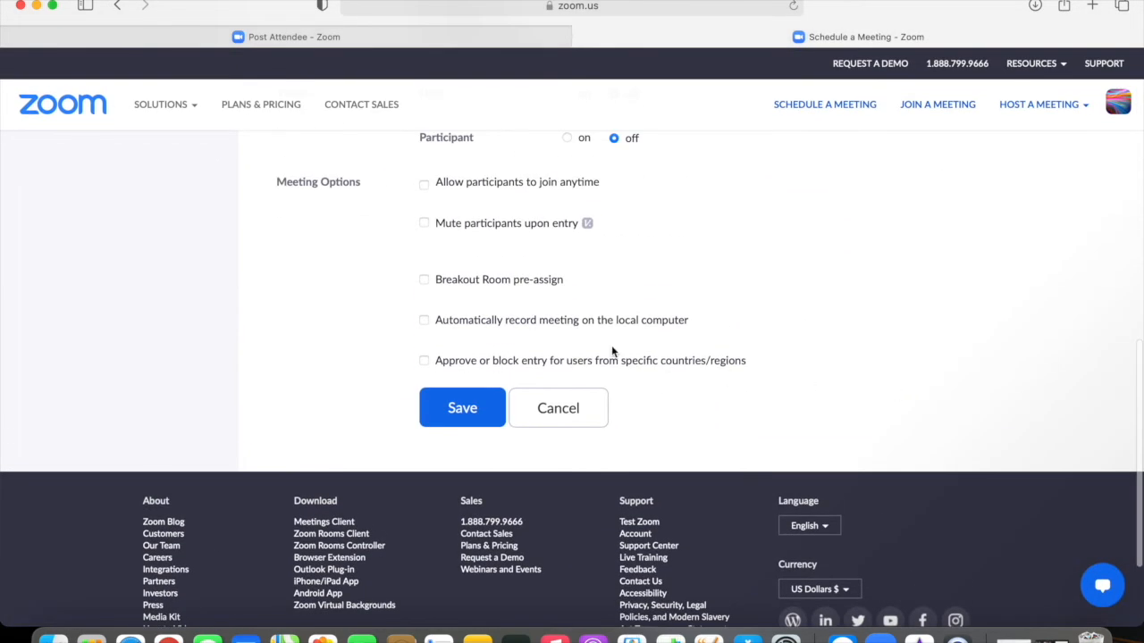
Step: Tick Breakout Room pre-assign and open the Breakout Room Assignment dialog via Create Rooms
click(423, 281)
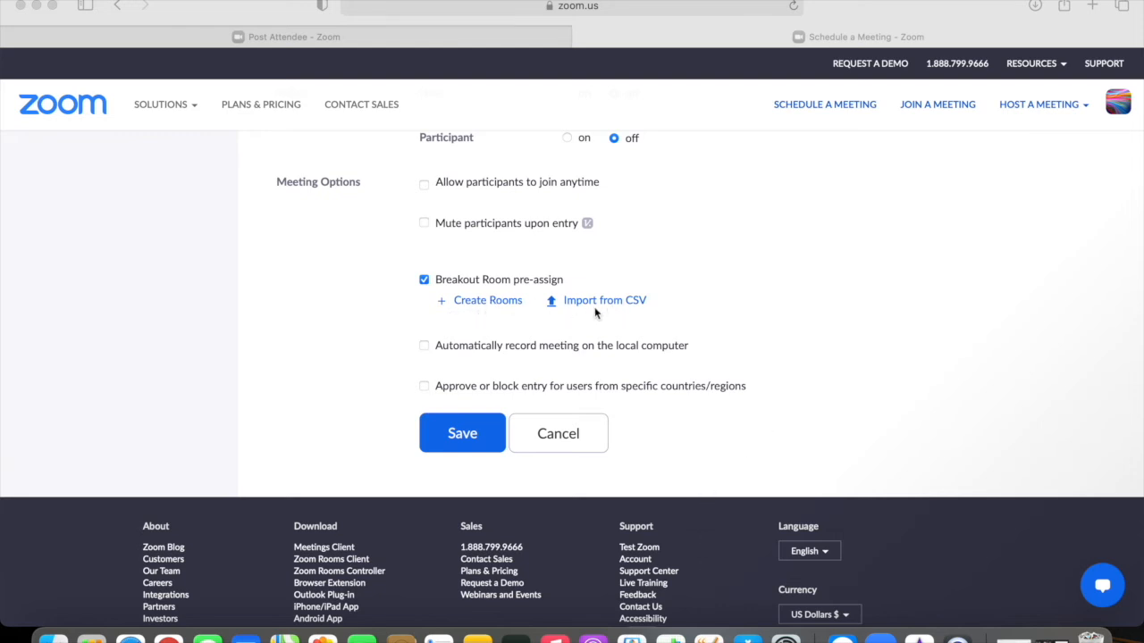
click(490, 304)
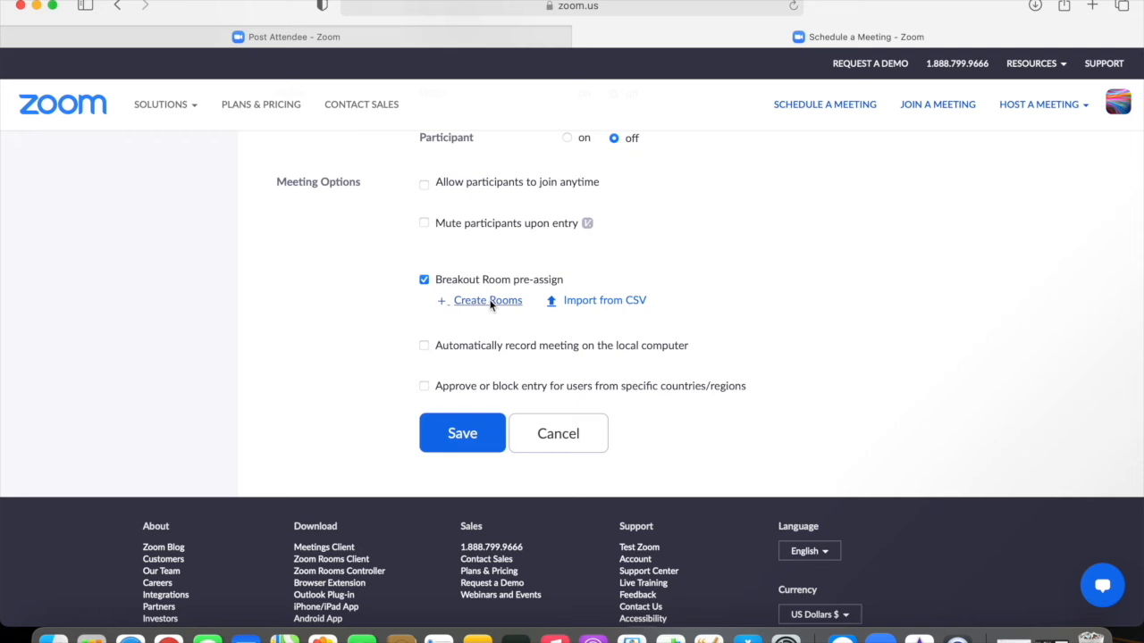
click(481, 303)
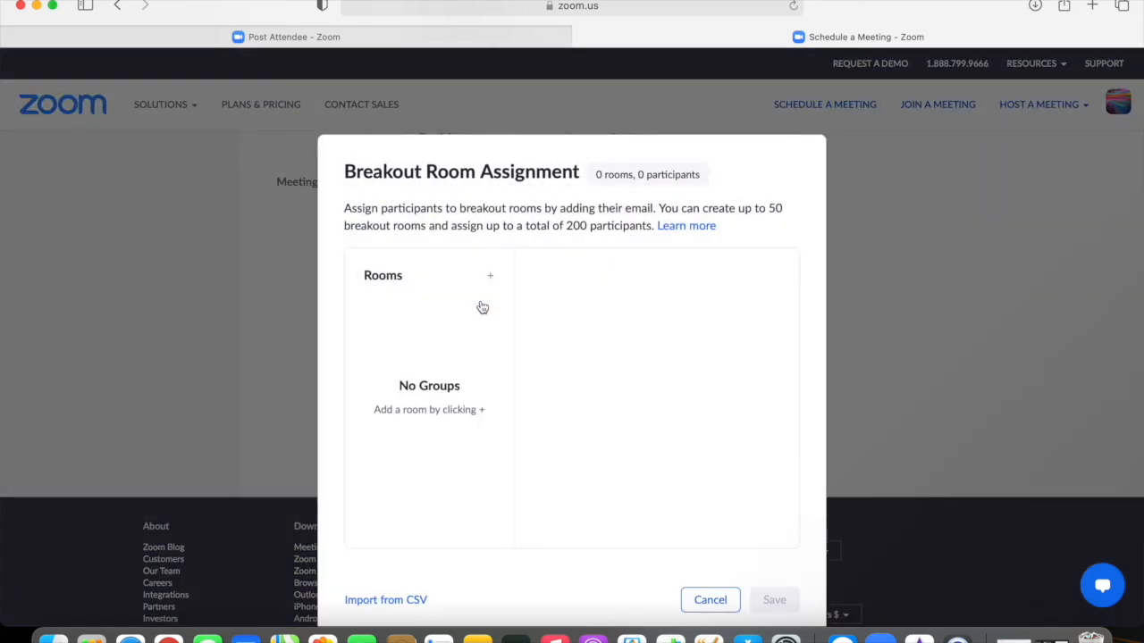
Step: Add Breakout Room 1 and highlight the note about the 200-participant limit
click(491, 278)
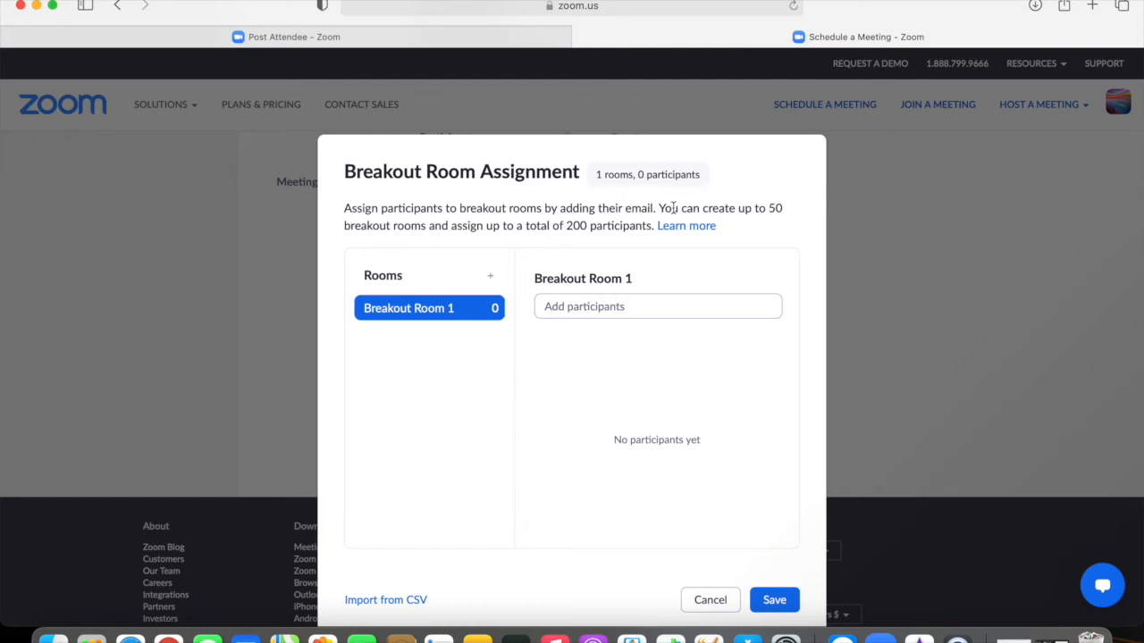
drag(659, 207, 497, 214)
drag(533, 220, 649, 224)
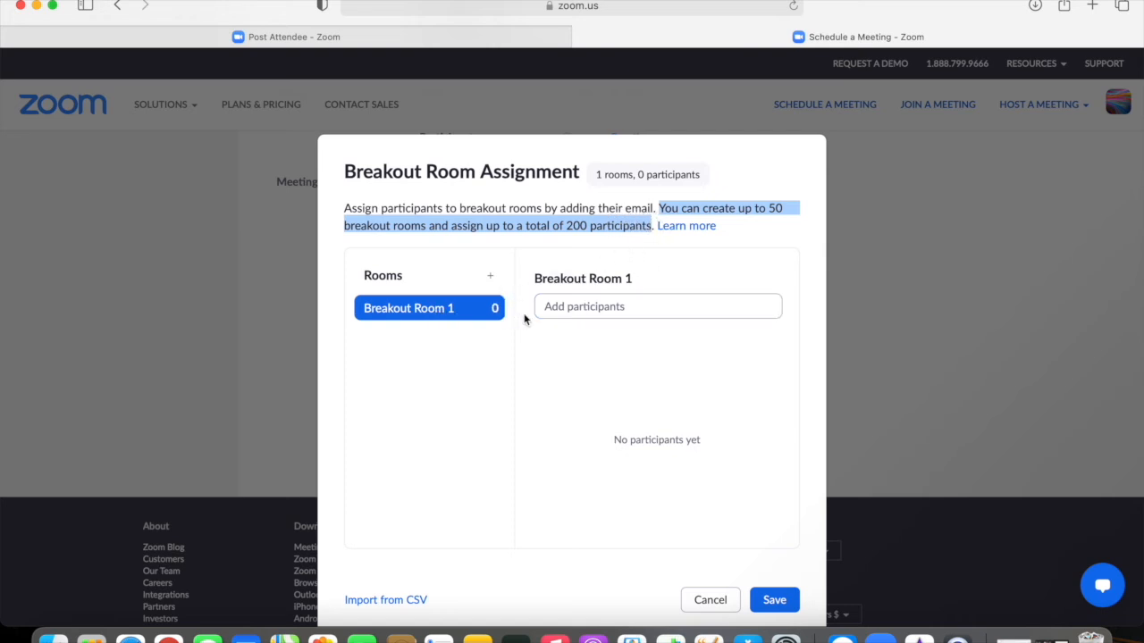
Step: Add two numbered test participant e-mail addresses to Breakout Room 1
click(572, 308)
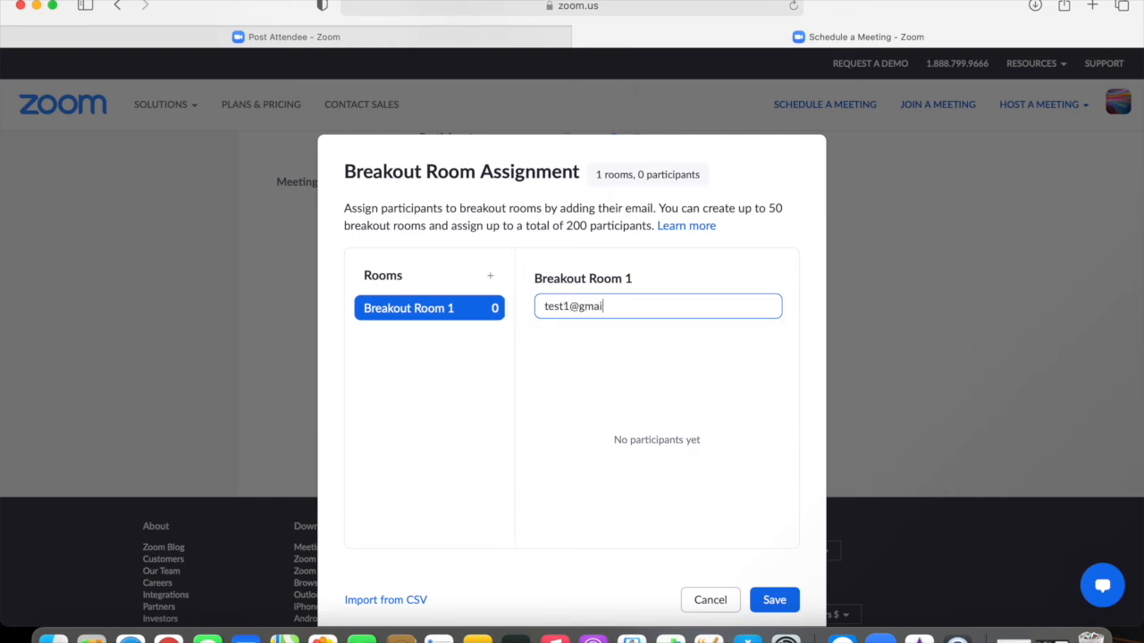
drag(647, 303, 490, 304)
key(super+c)
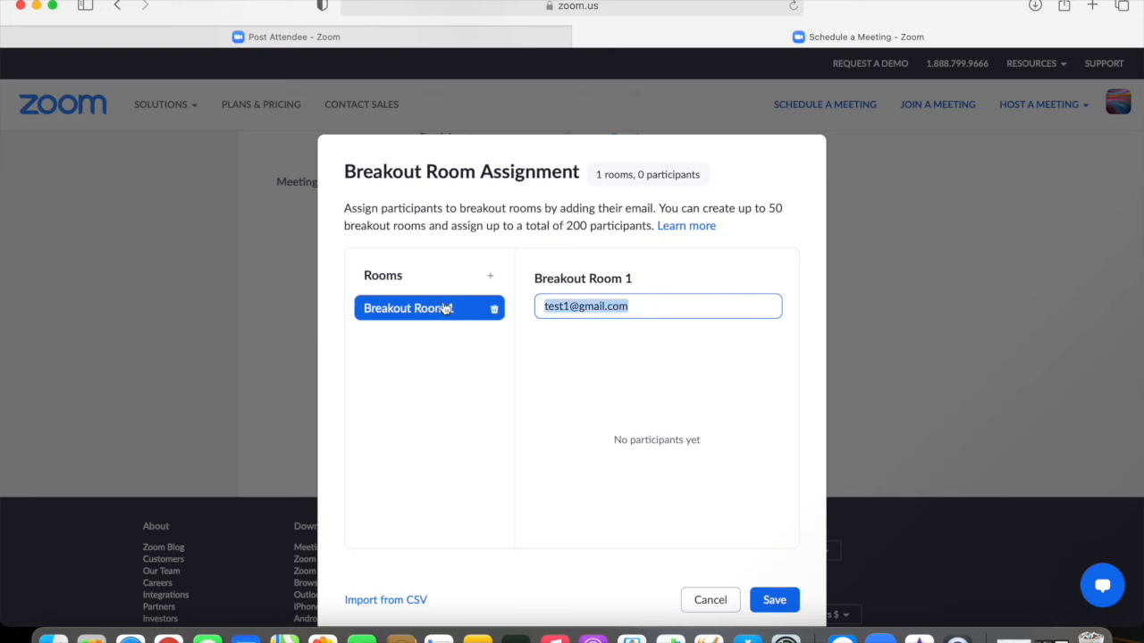
click(646, 309)
key(Return)
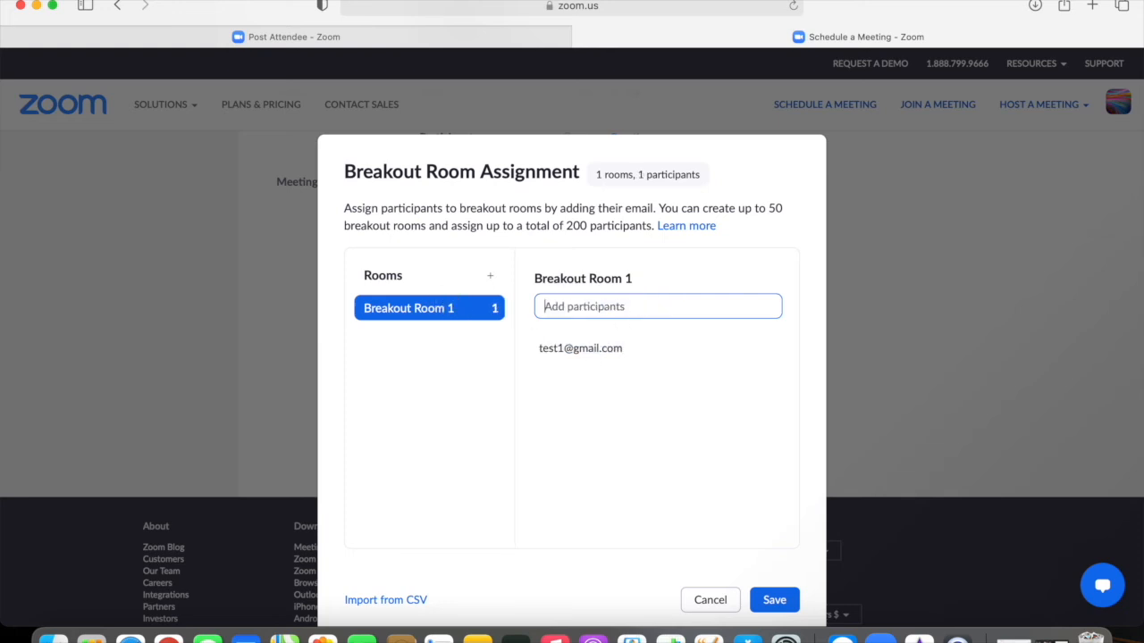
key(super+v)
click(573, 306)
key(BackSpace)
text(2)
key(Return)
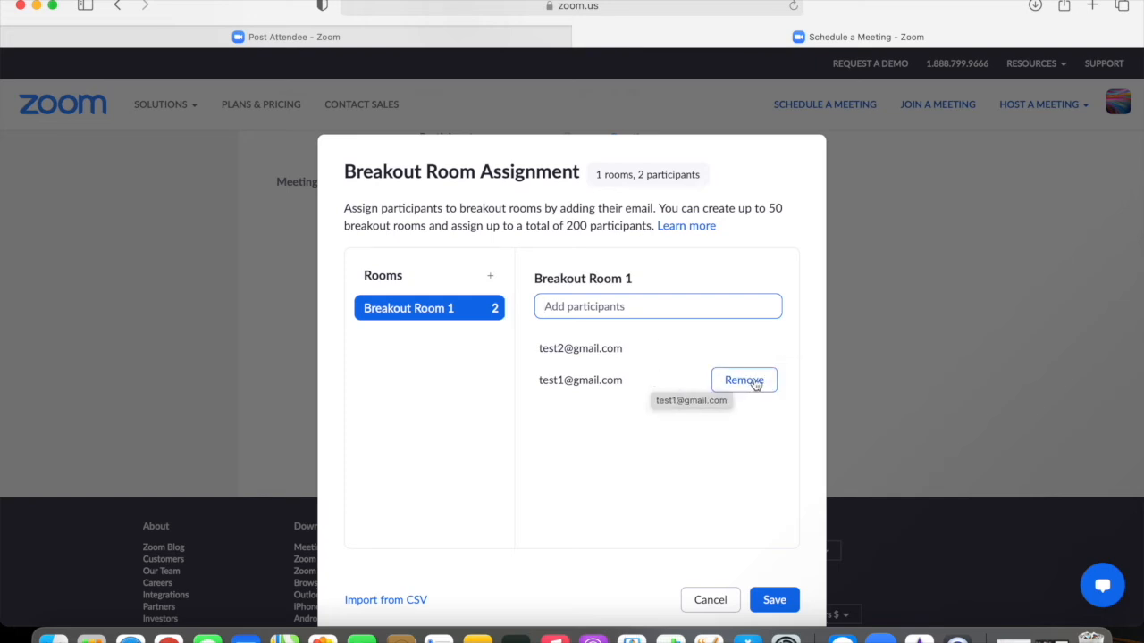
Step: Add Breakout Room 2 and assign it a third participant e-mail address
click(490, 276)
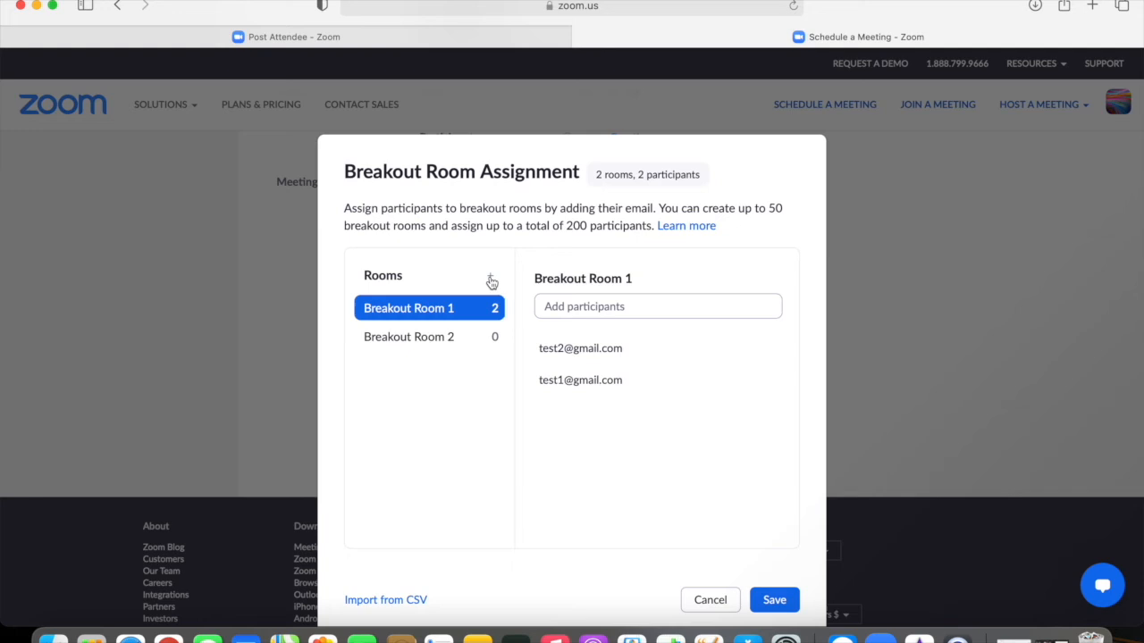
click(450, 337)
click(558, 306)
key(super+v)
click(571, 306)
key(BackSpace)
text(3)
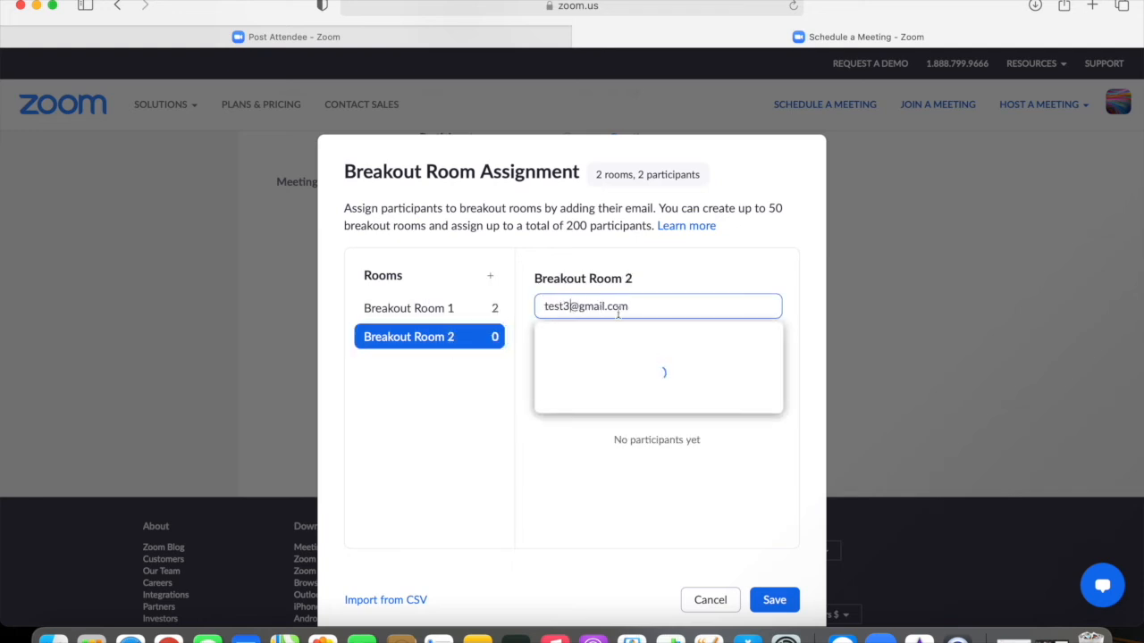
key(Return)
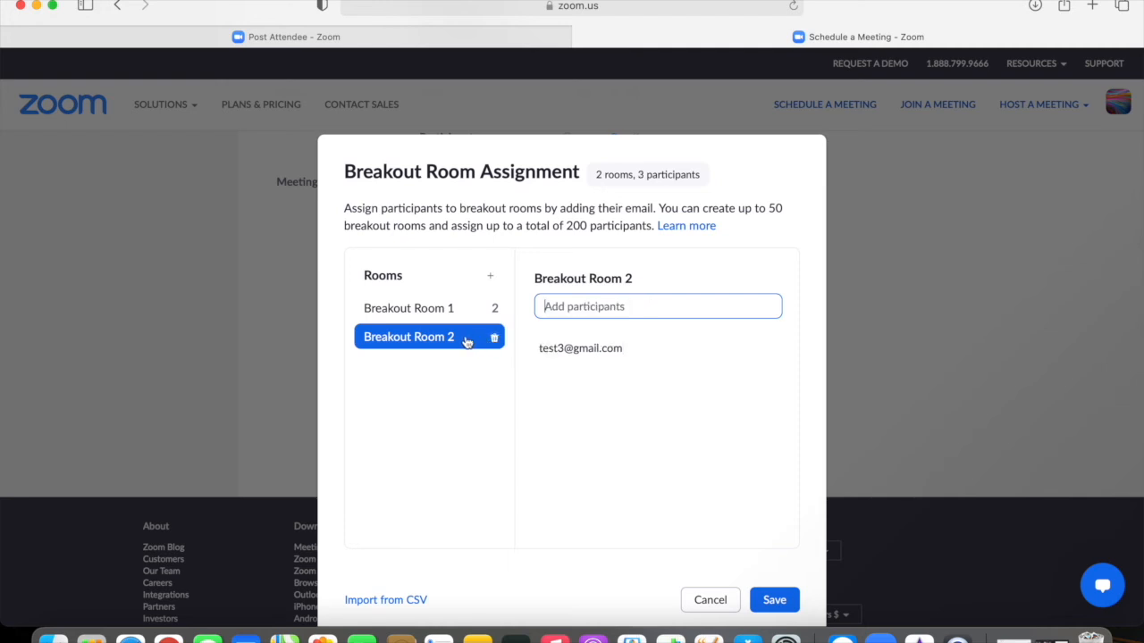
Step: Assign a fourth participant e-mail address to Breakout Room 2
key(super+v)
click(572, 307)
key(BackSpace)
text(4)
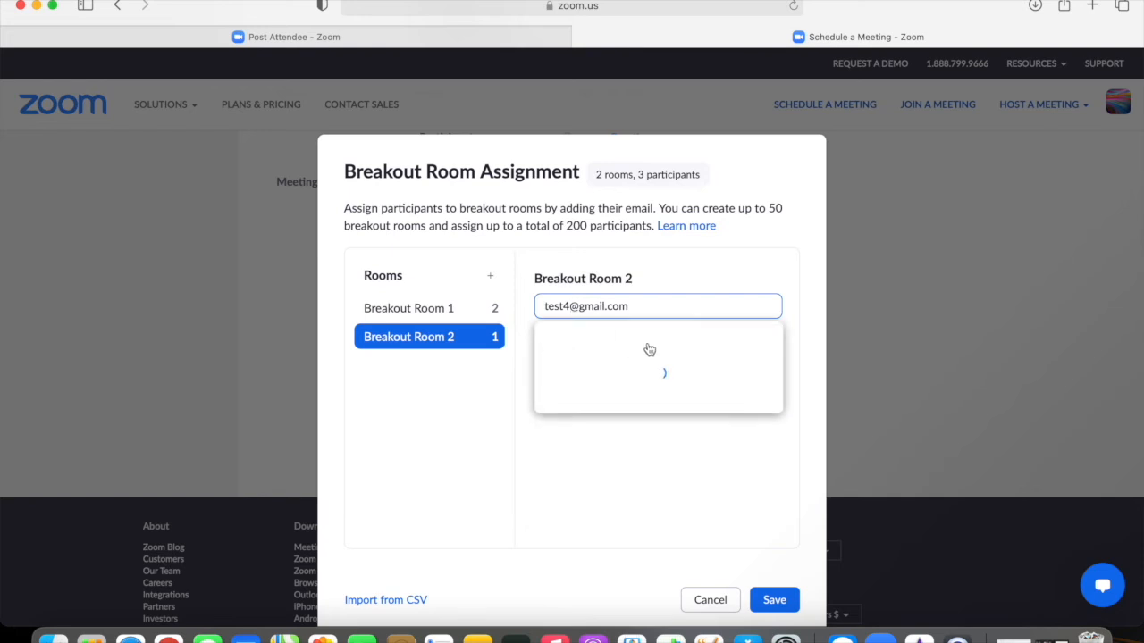
click(651, 311)
key(Return)
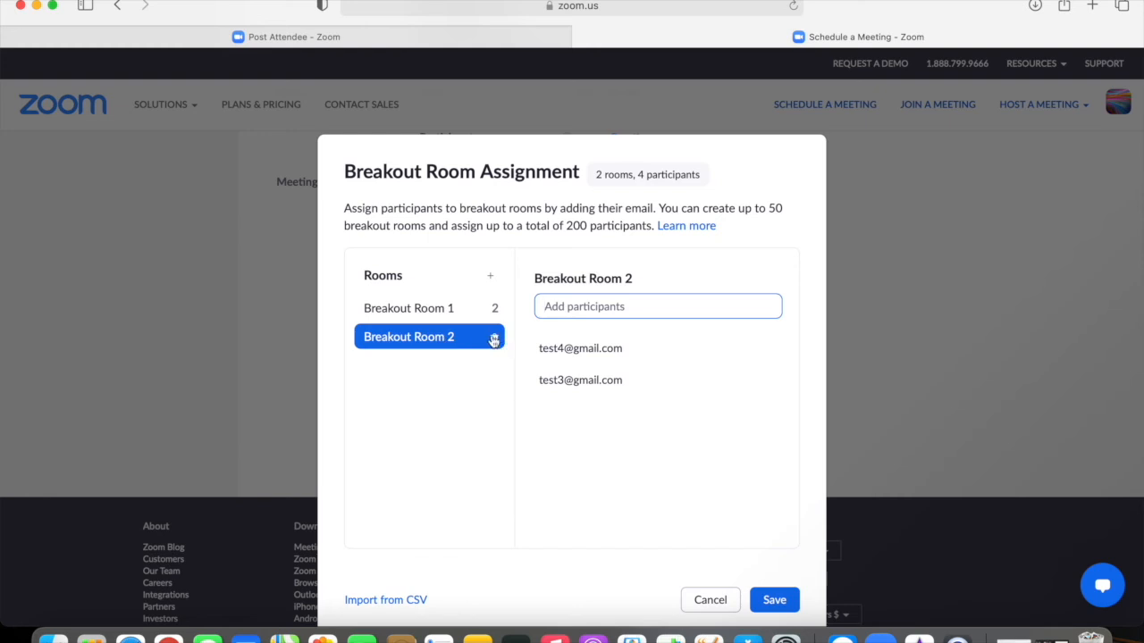
Step: Review Breakout Room 1's participants and the options for moving one elsewhere
click(446, 312)
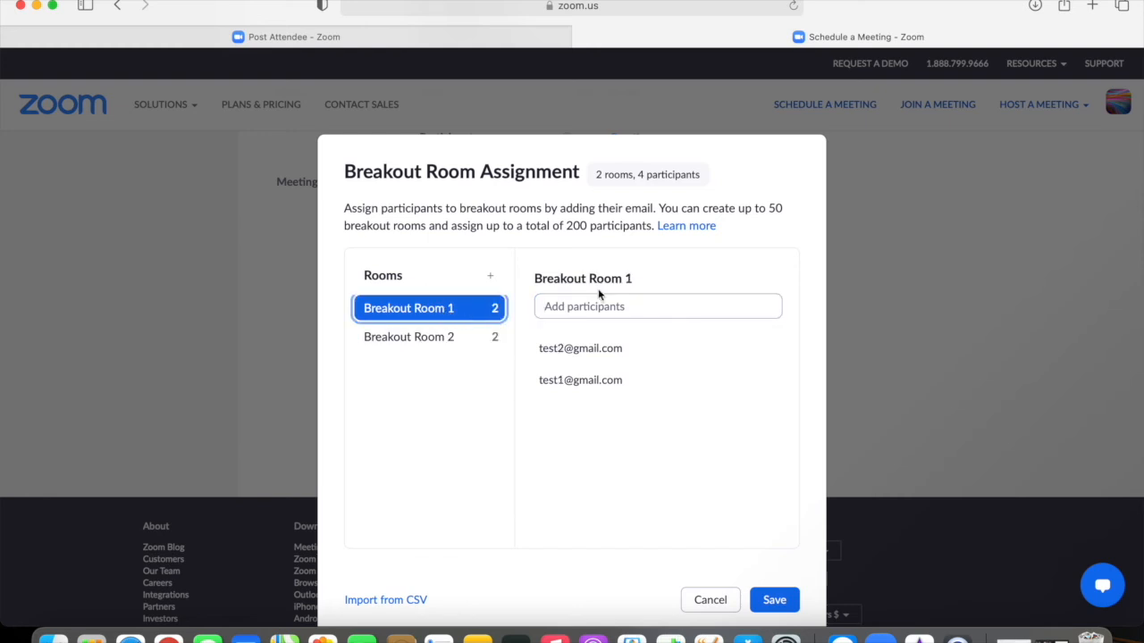
click(657, 345)
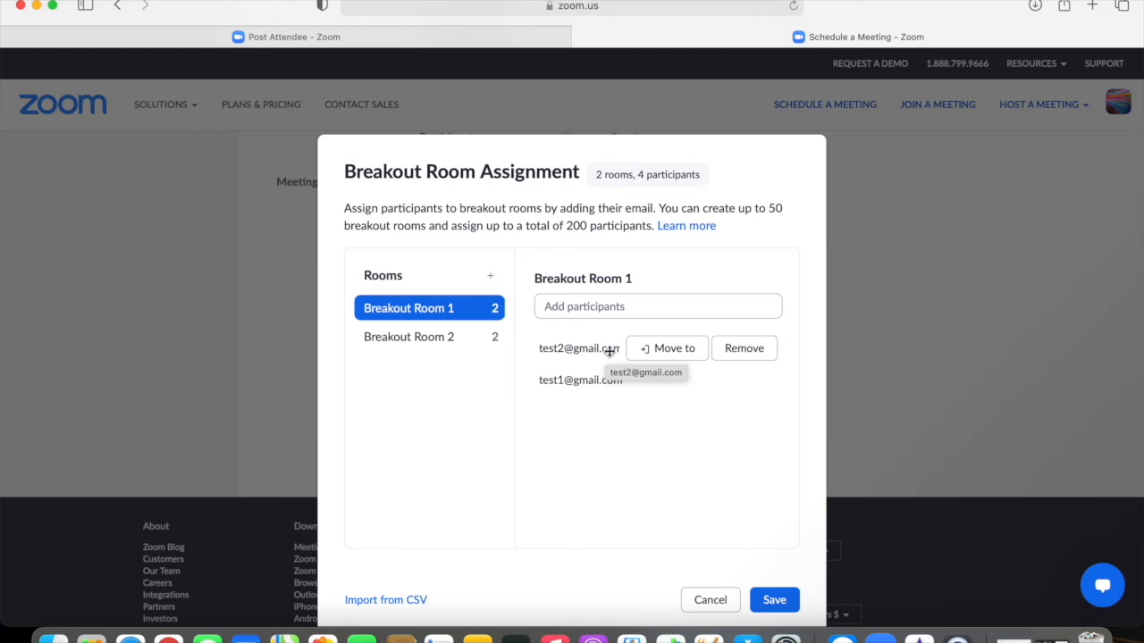
mouse_move(664, 354)
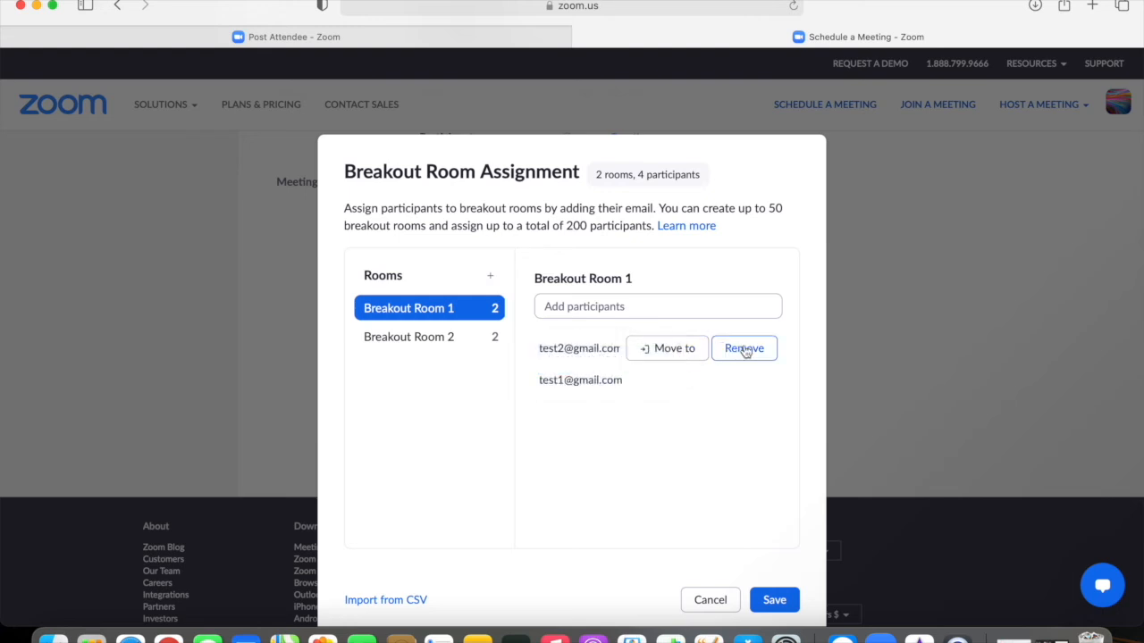
click(491, 277)
click(584, 305)
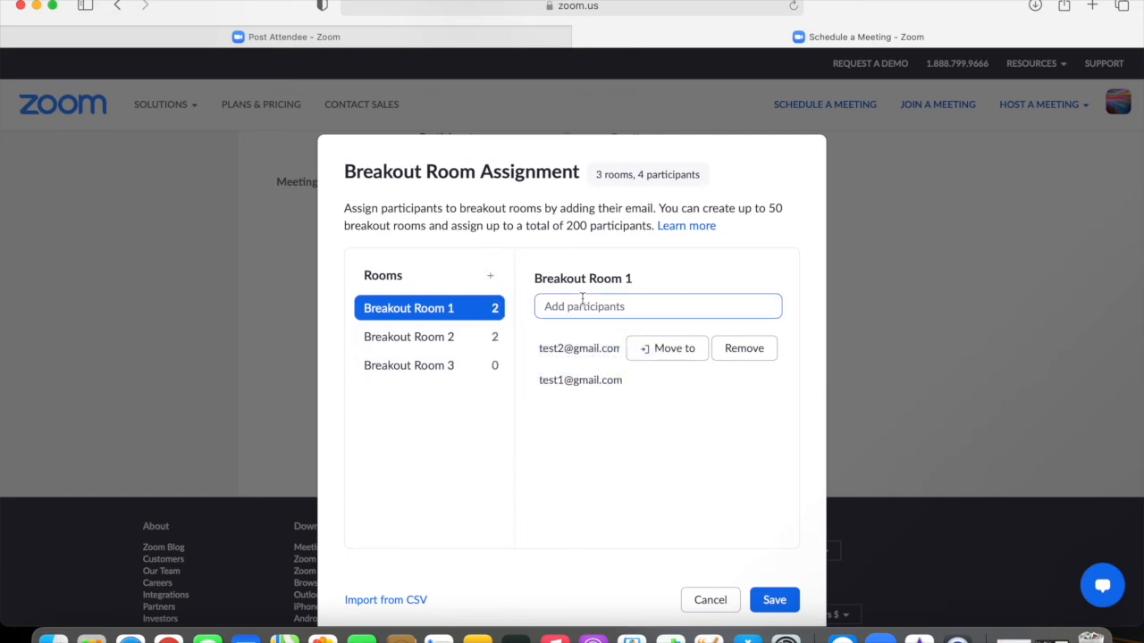
click(449, 382)
click(579, 296)
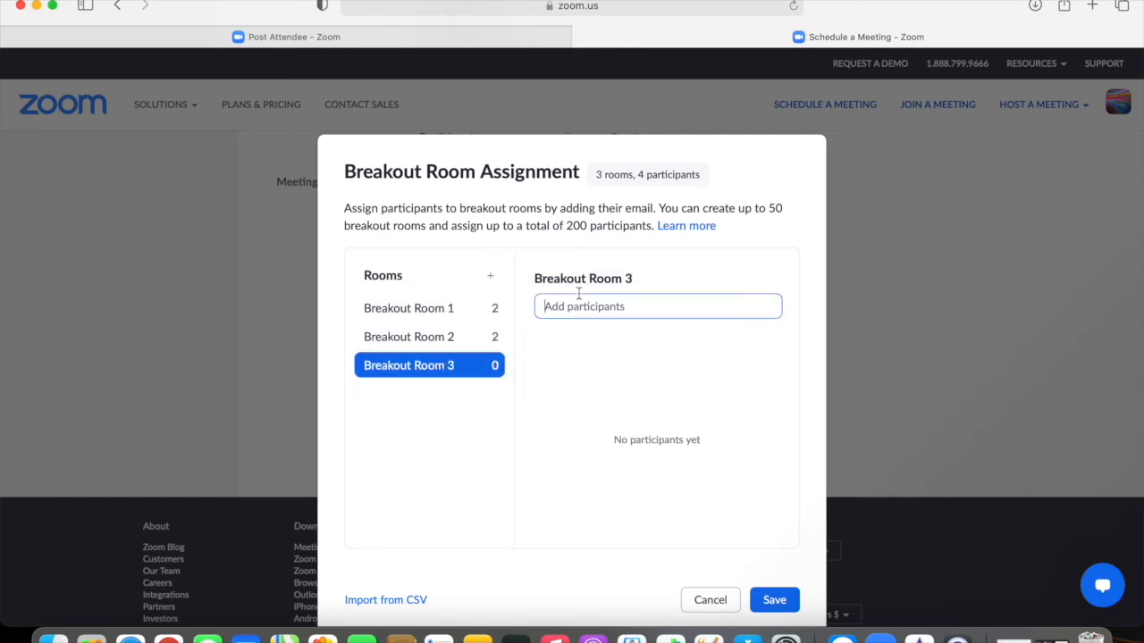
key(super+v)
click(570, 305)
key(BackSpace)
text(5)
key(Return)
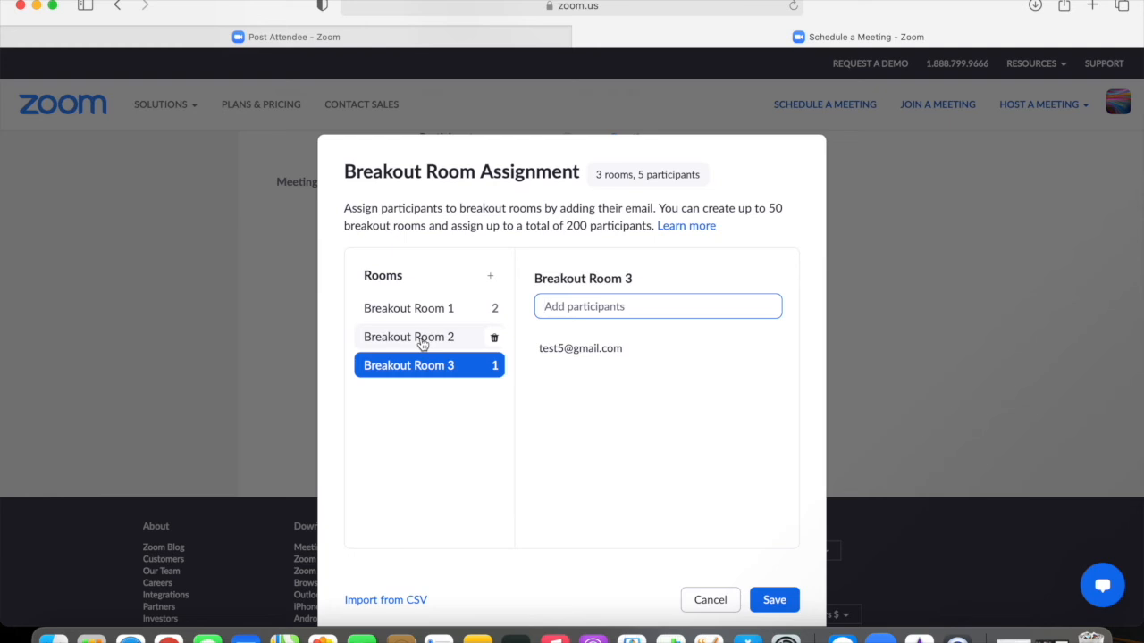
click(383, 339)
mouse_move(574, 346)
click(663, 350)
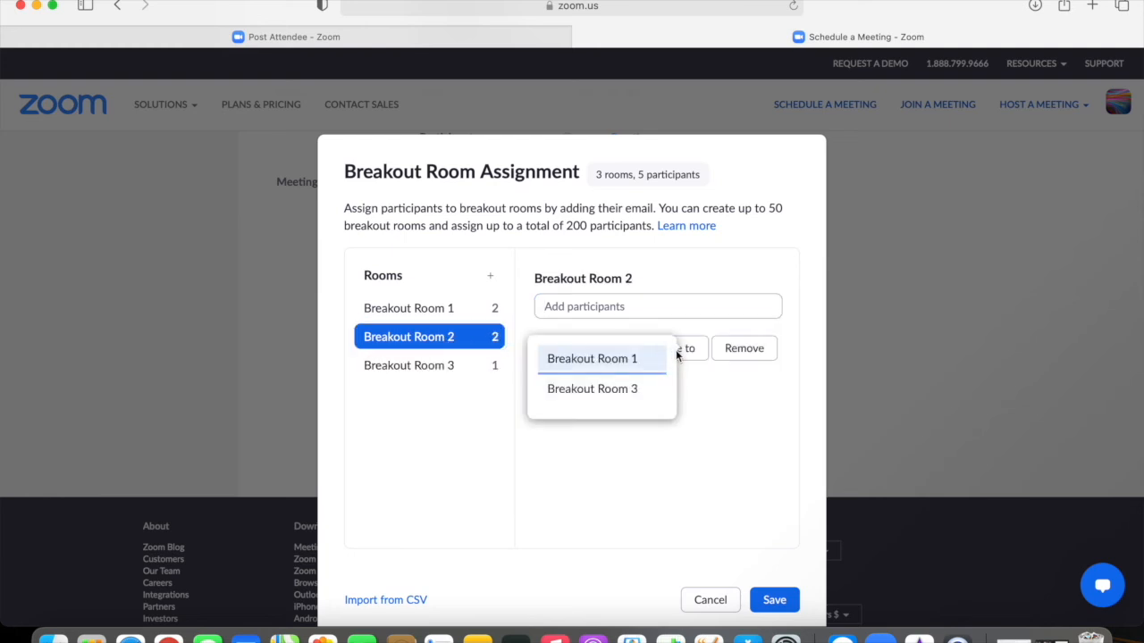
click(628, 391)
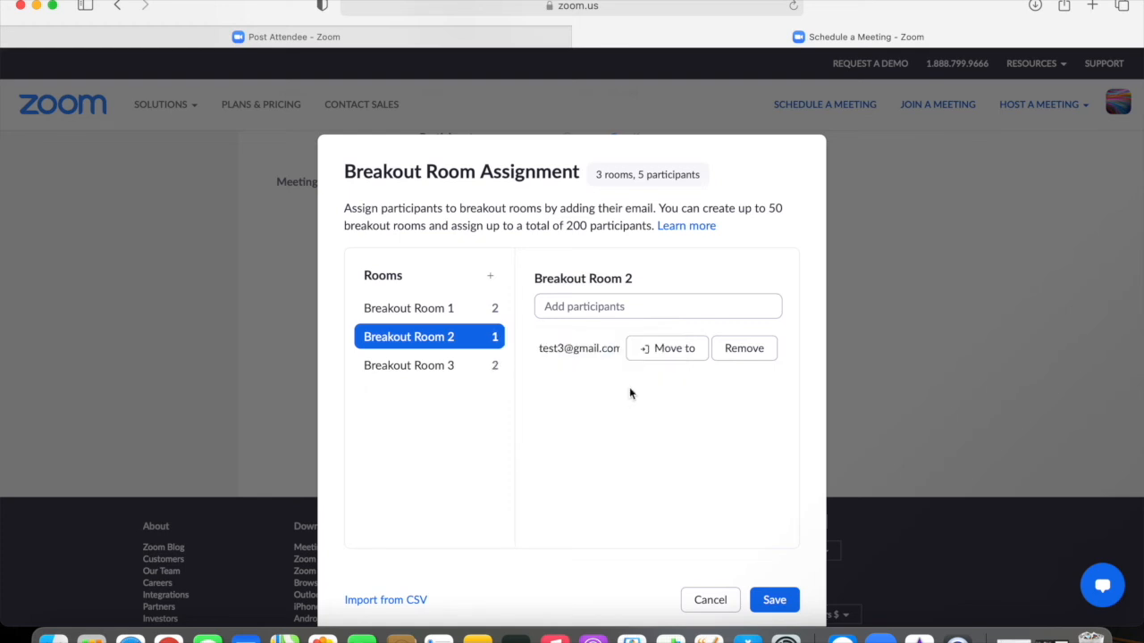
click(447, 373)
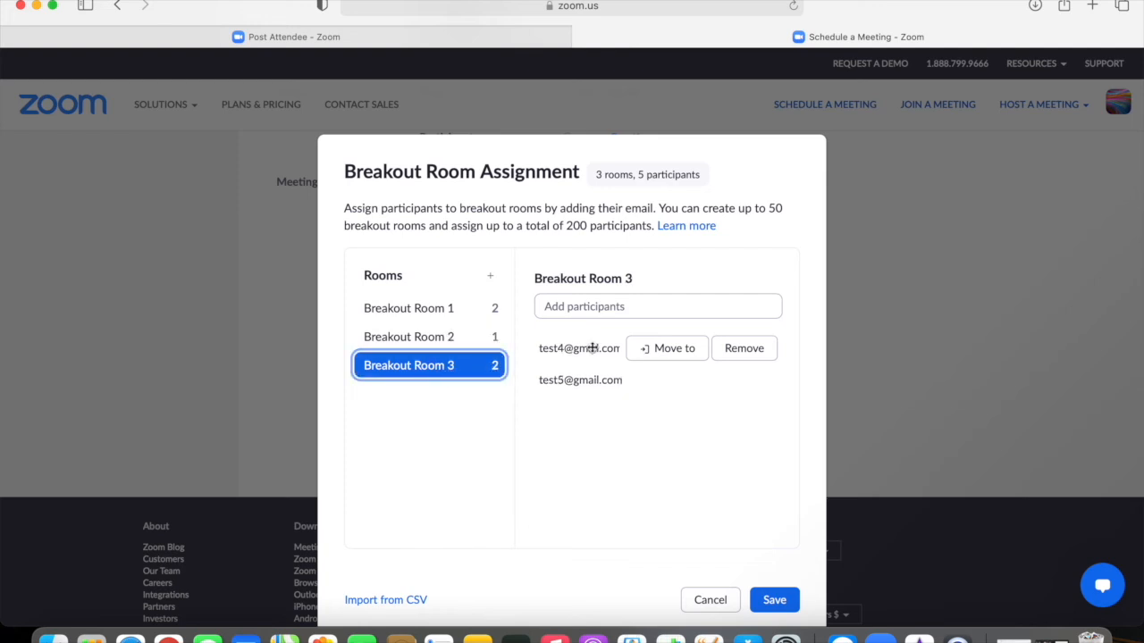
click(450, 336)
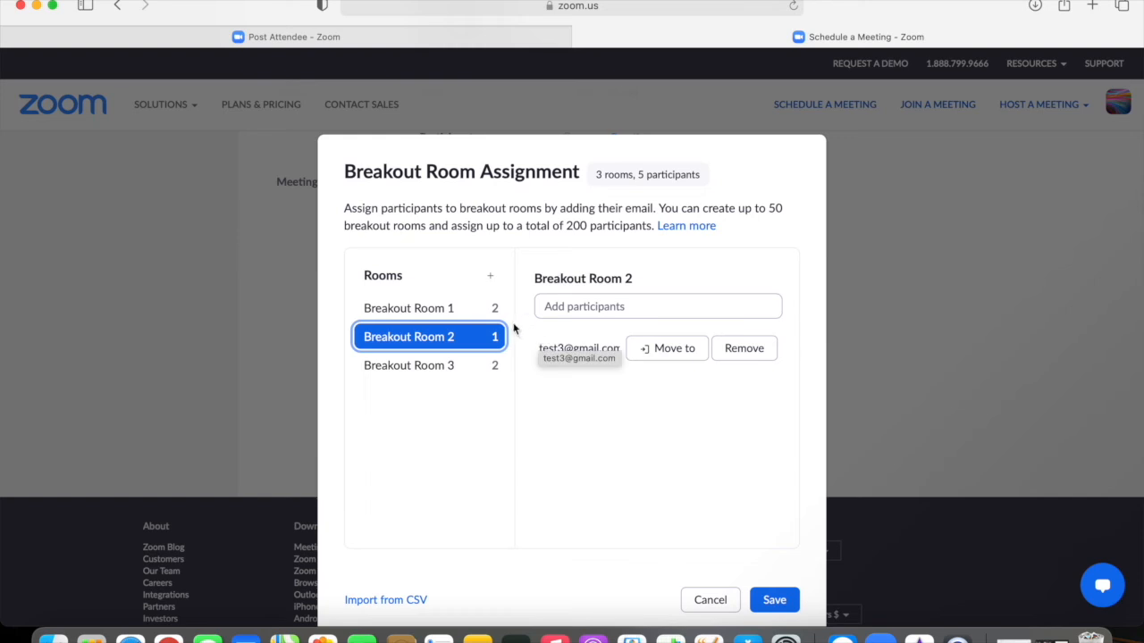
click(446, 309)
click(642, 351)
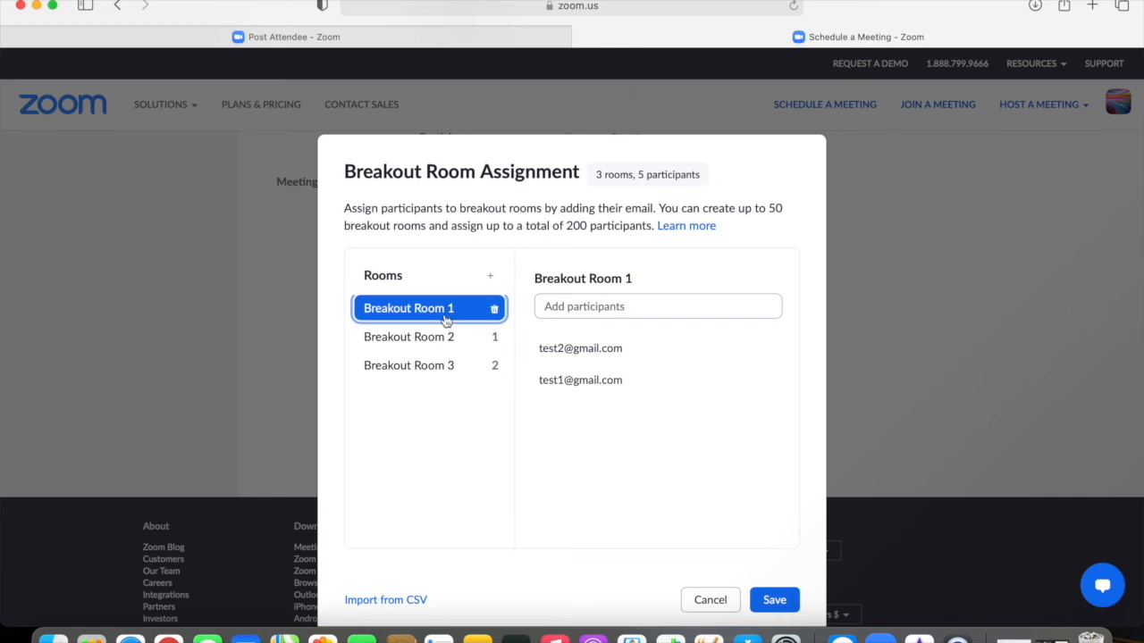
mouse_move(596, 387)
click(644, 350)
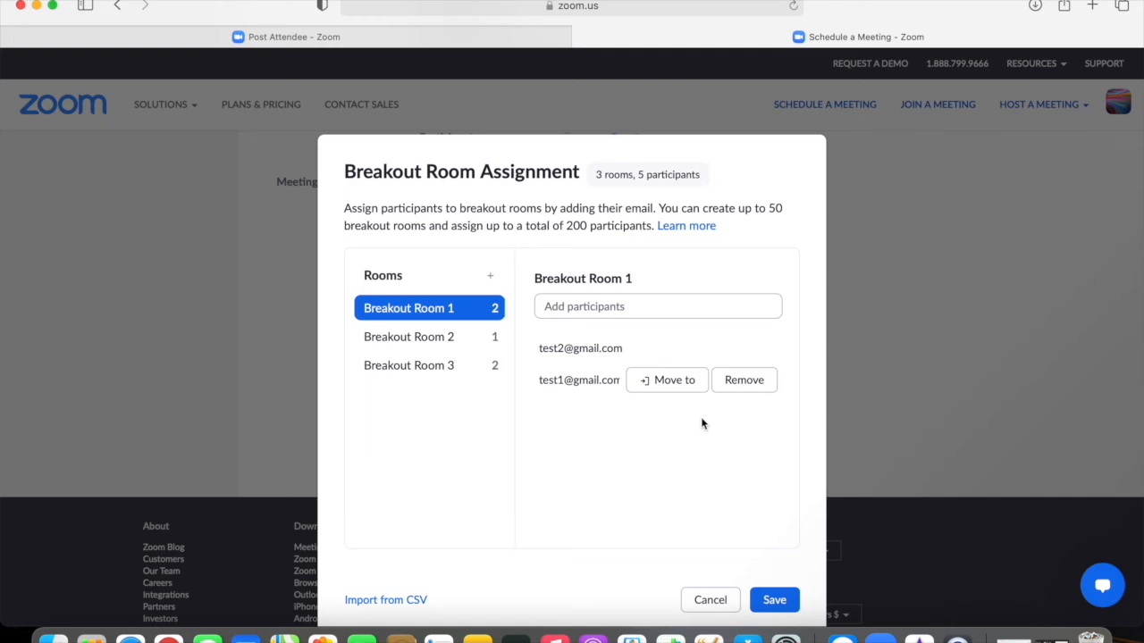
Step: Open the Import from CSV dialog for breakout rooms and download the template CSV
click(414, 607)
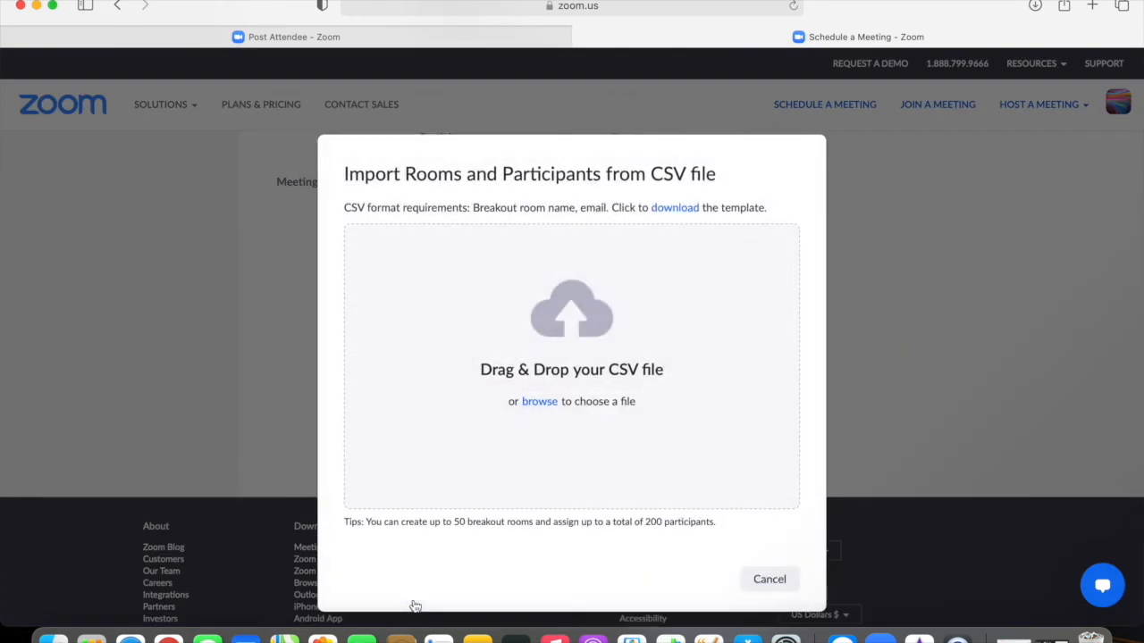
click(770, 581)
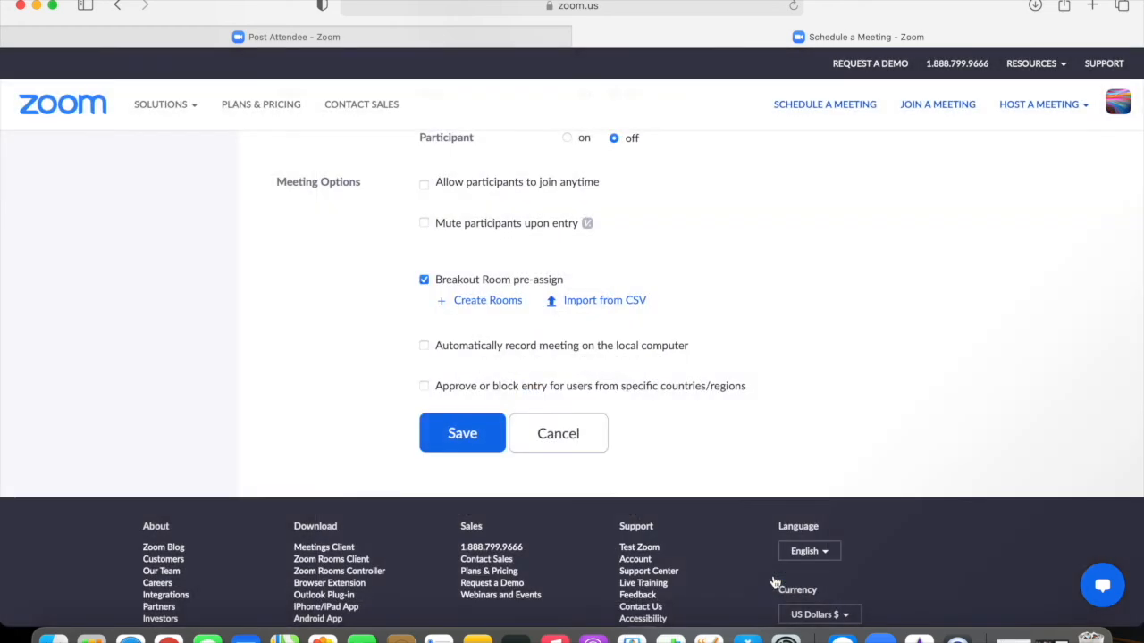
click(614, 304)
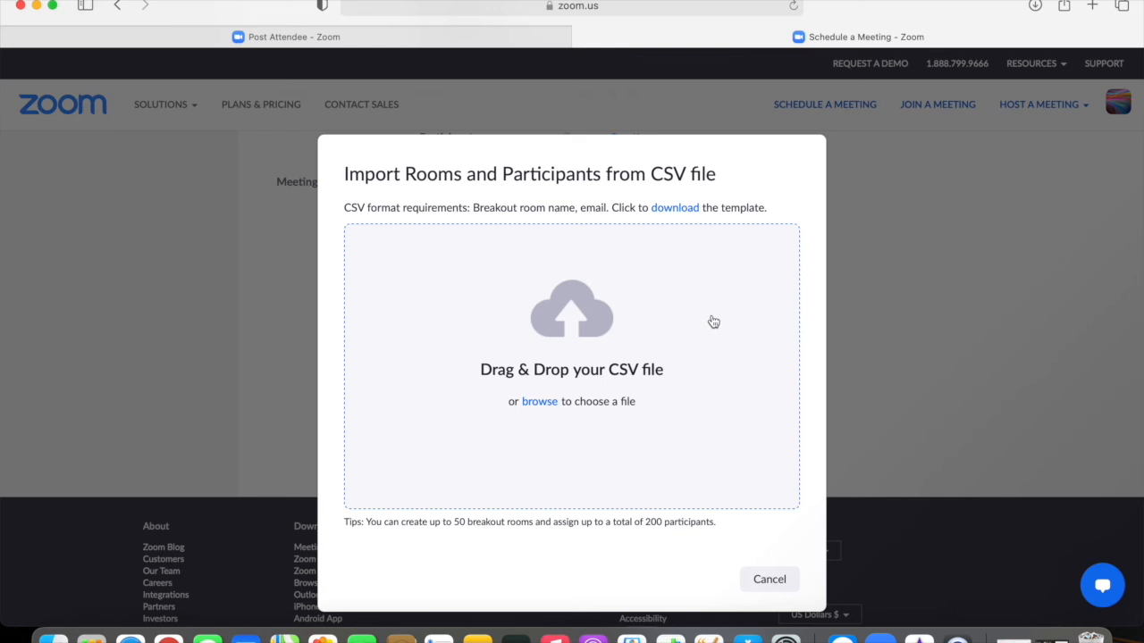
click(687, 211)
Step: Open breakout_room_template.csv from the Downloads folder in Numbers
click(54, 638)
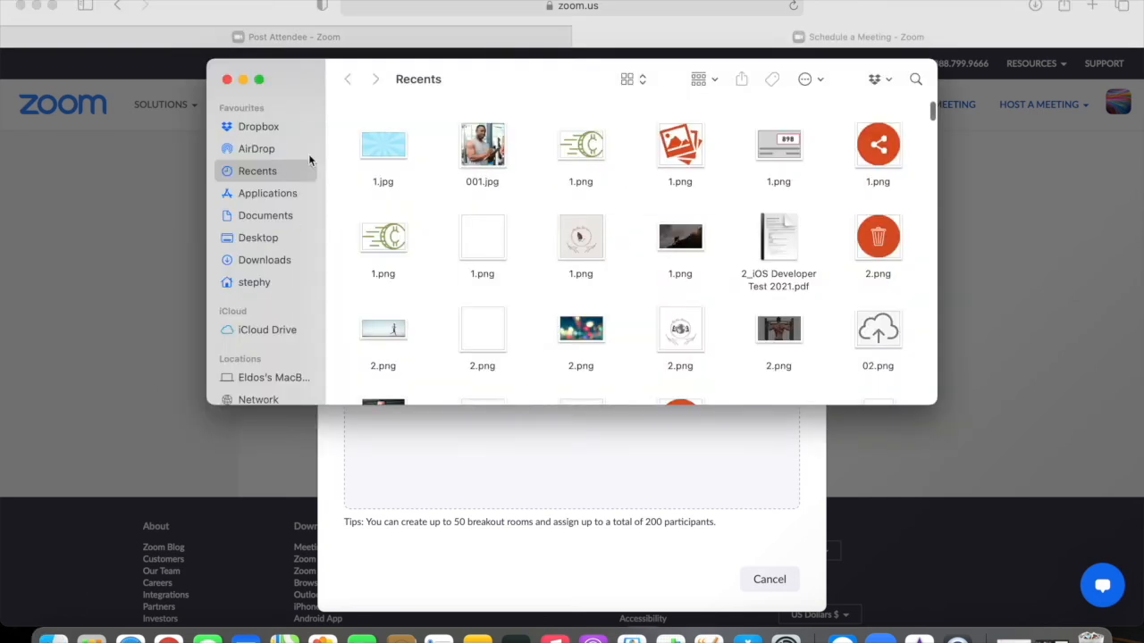
click(254, 216)
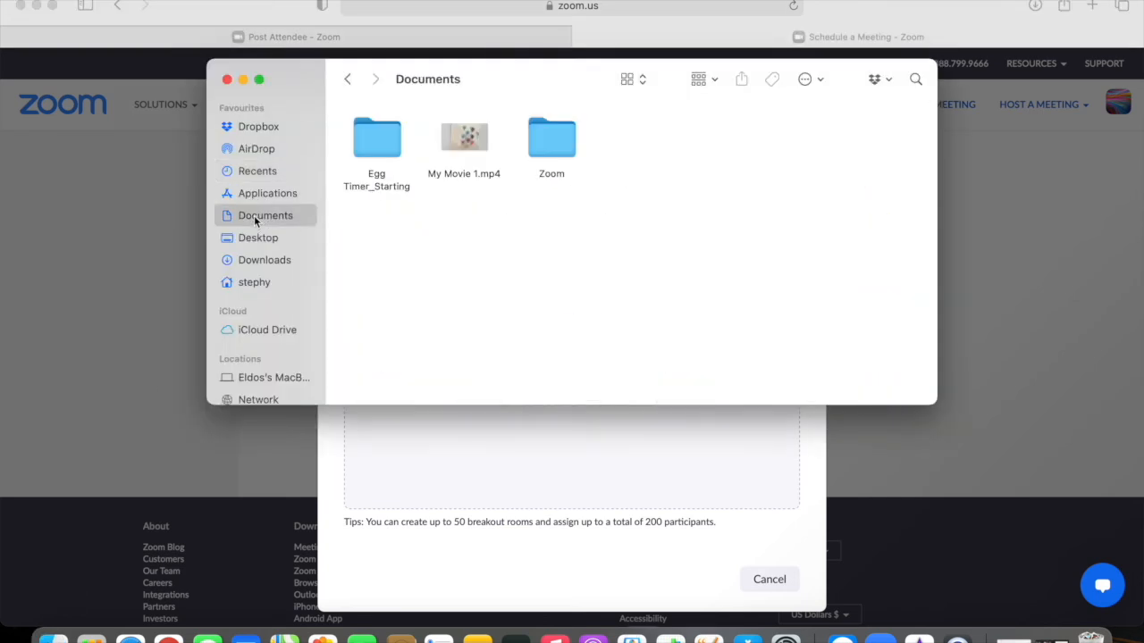
click(262, 260)
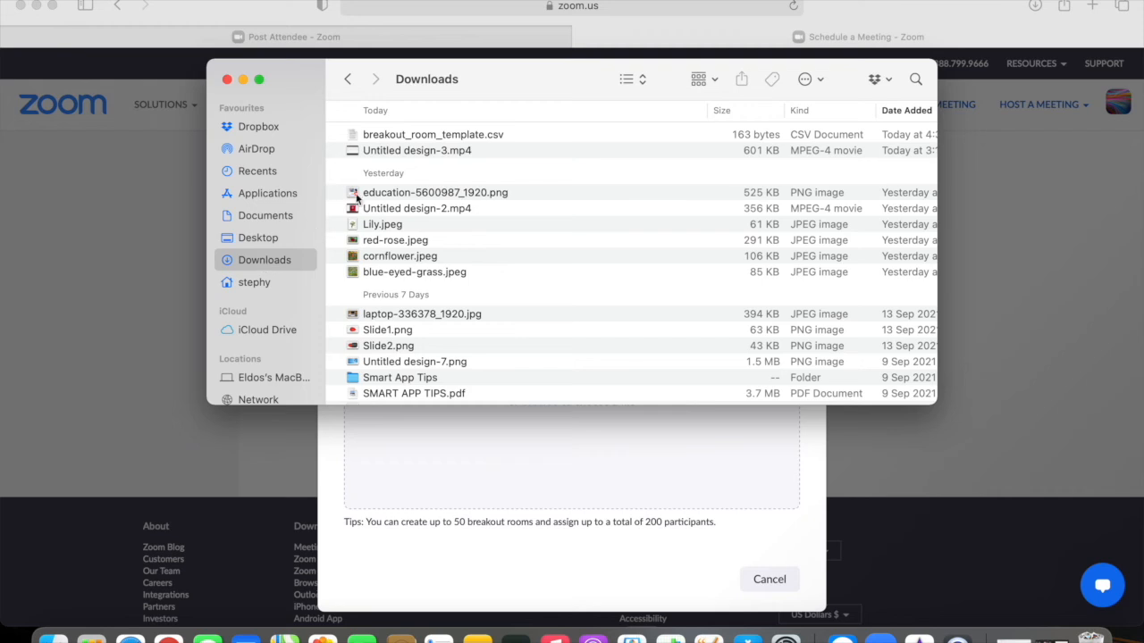
click(402, 136)
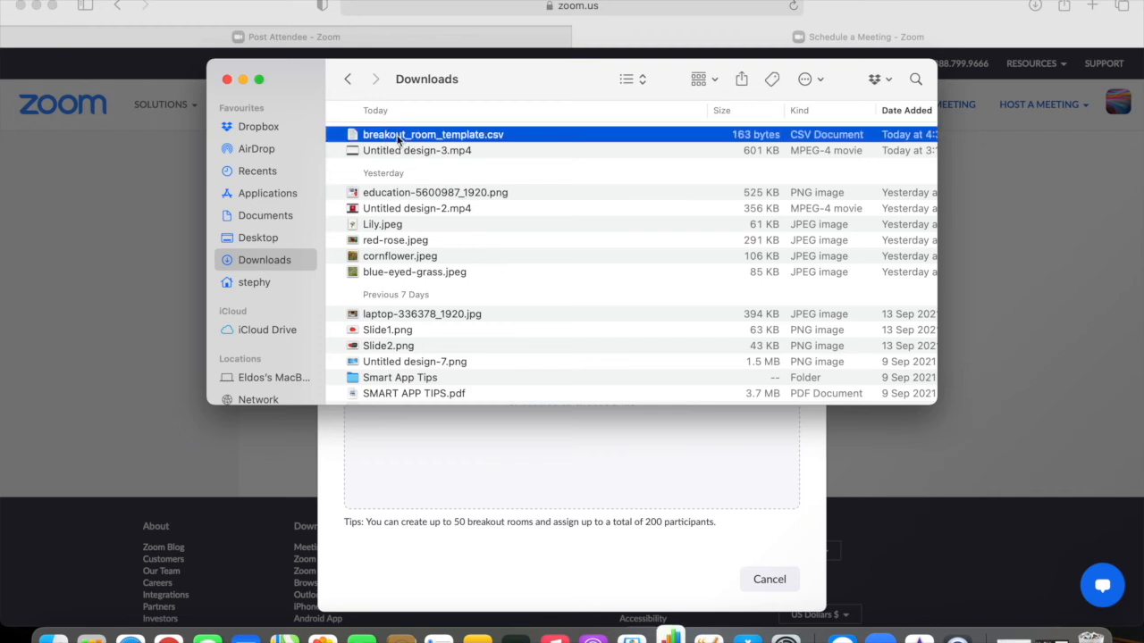
click(227, 79)
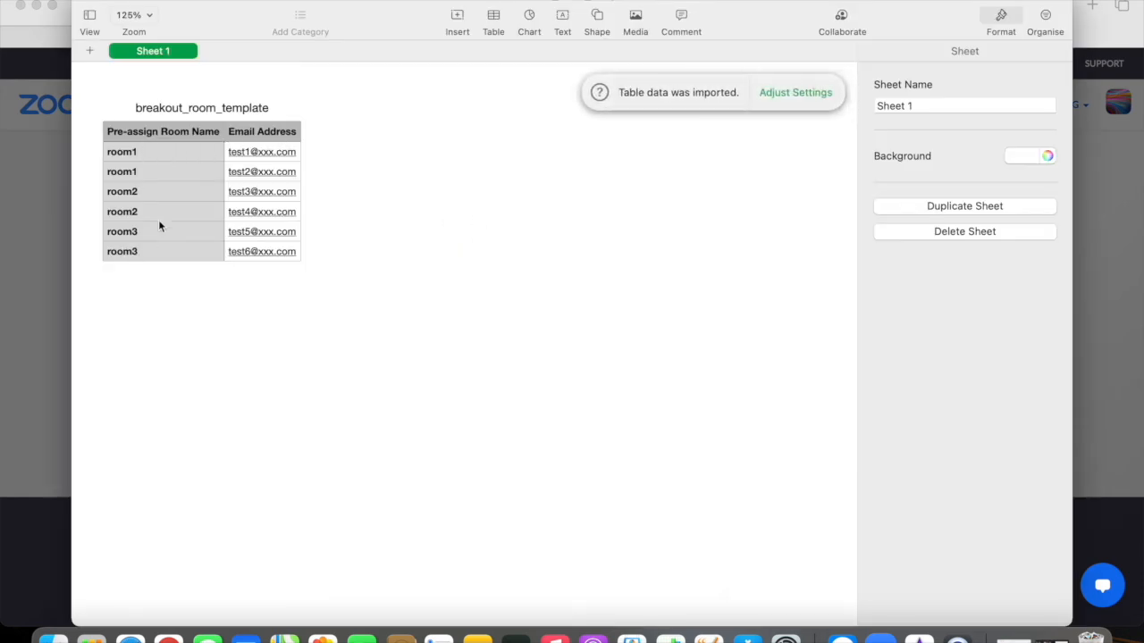
Step: Change the first two room names in the template table to ABC and XYZ
double_click(153, 153)
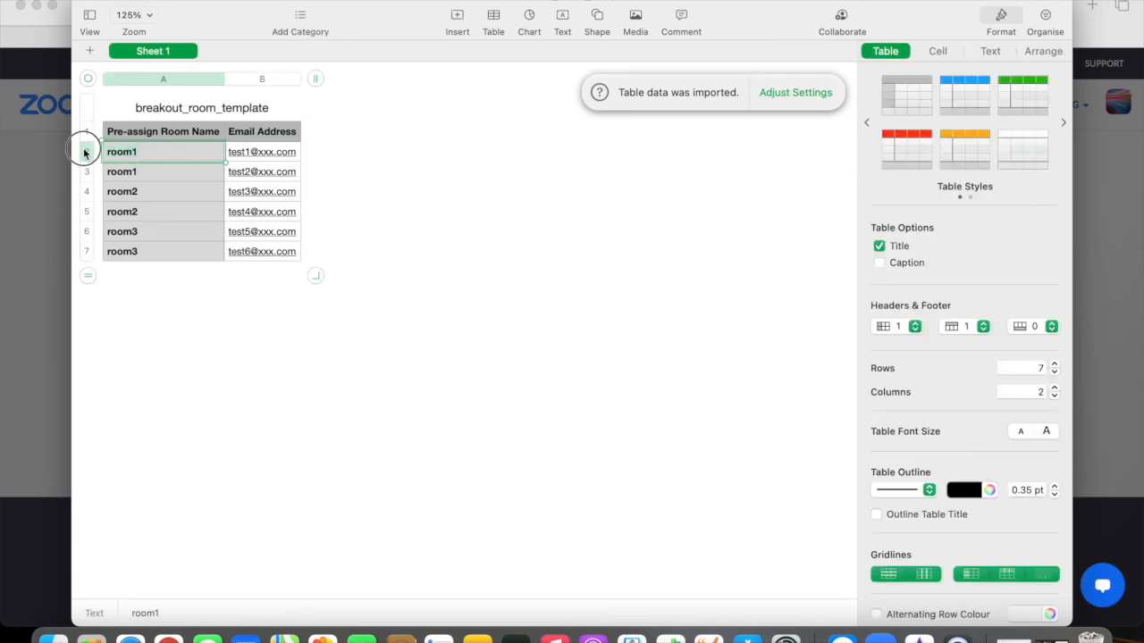
text(ABC)
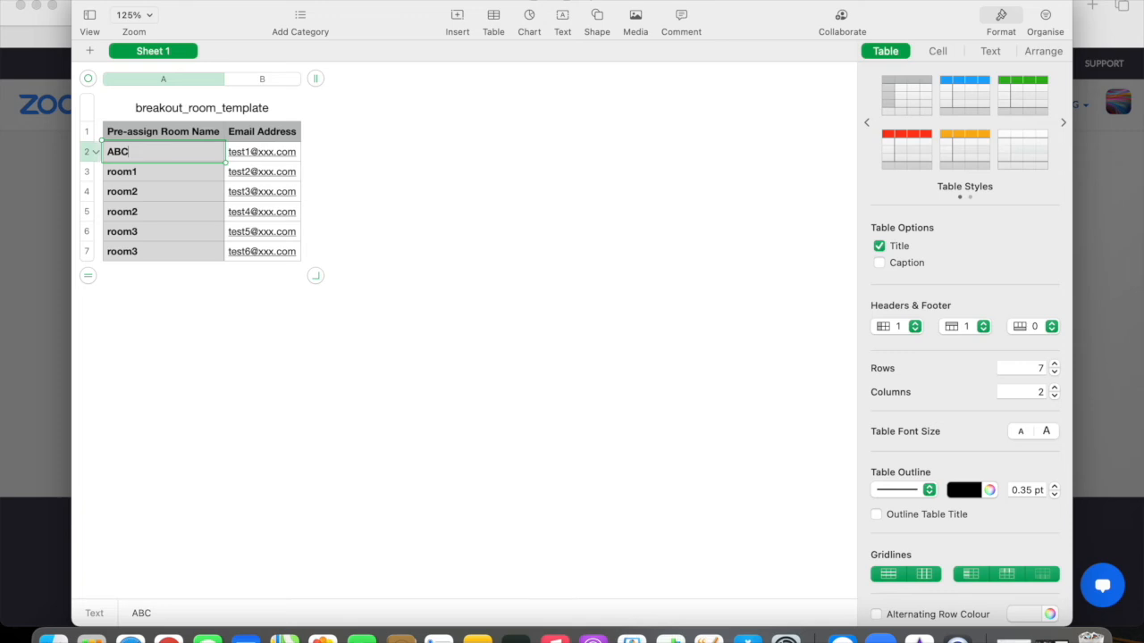
click(161, 173)
key(BackSpace)
key(BackSpace)
key(BackSpace)
key(BackSpace)
key(BackSpace)
text(XYZ)
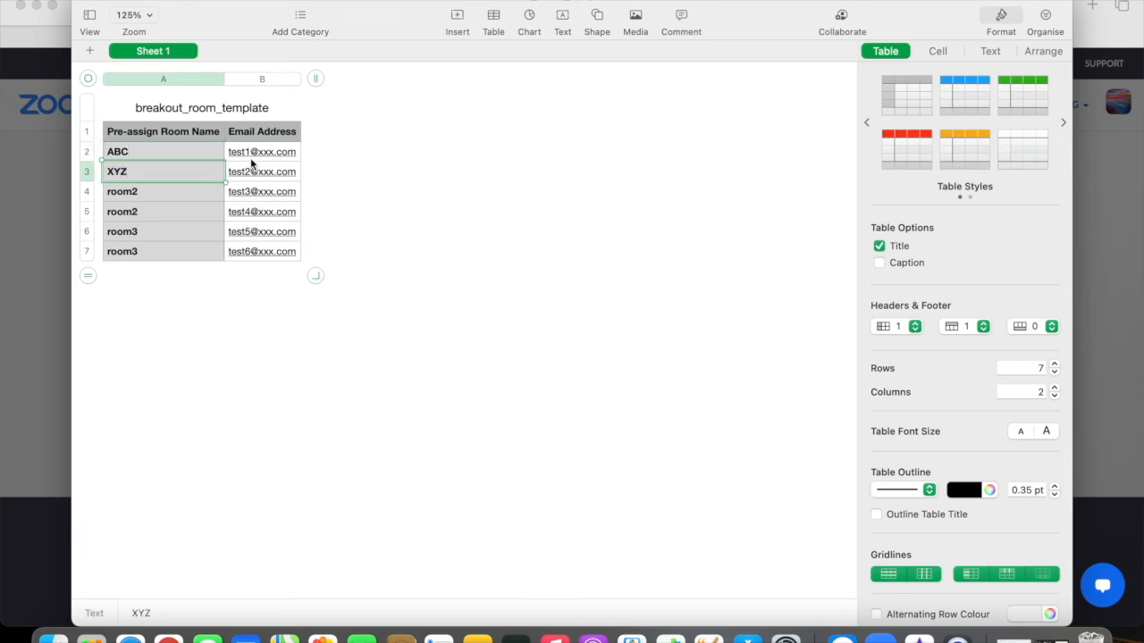
click(256, 153)
key(Escape)
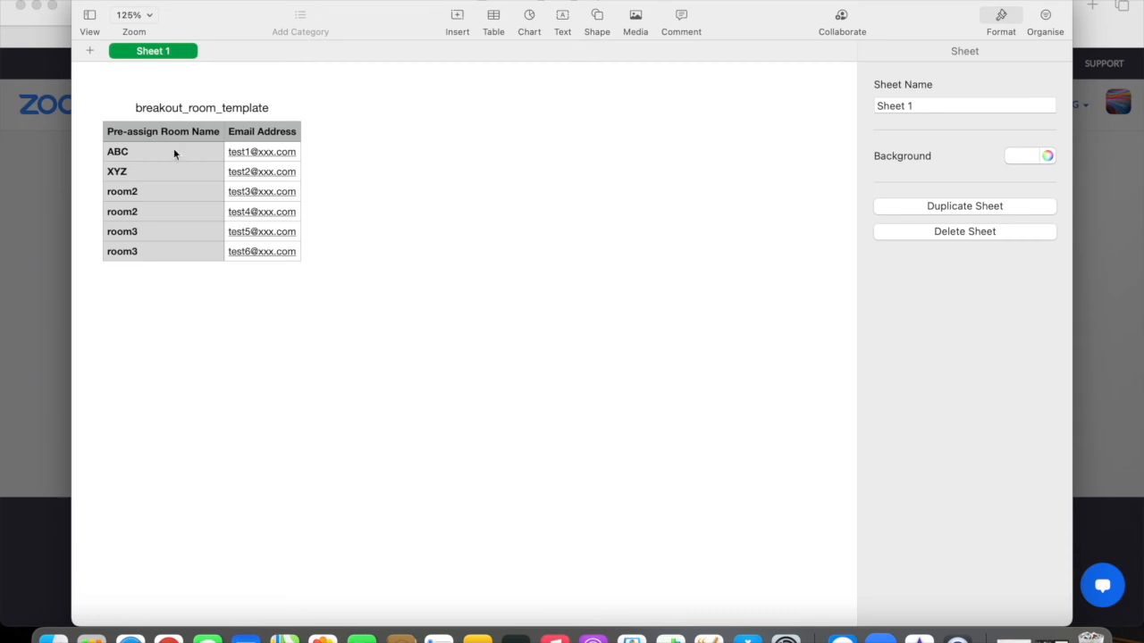
click(113, 1)
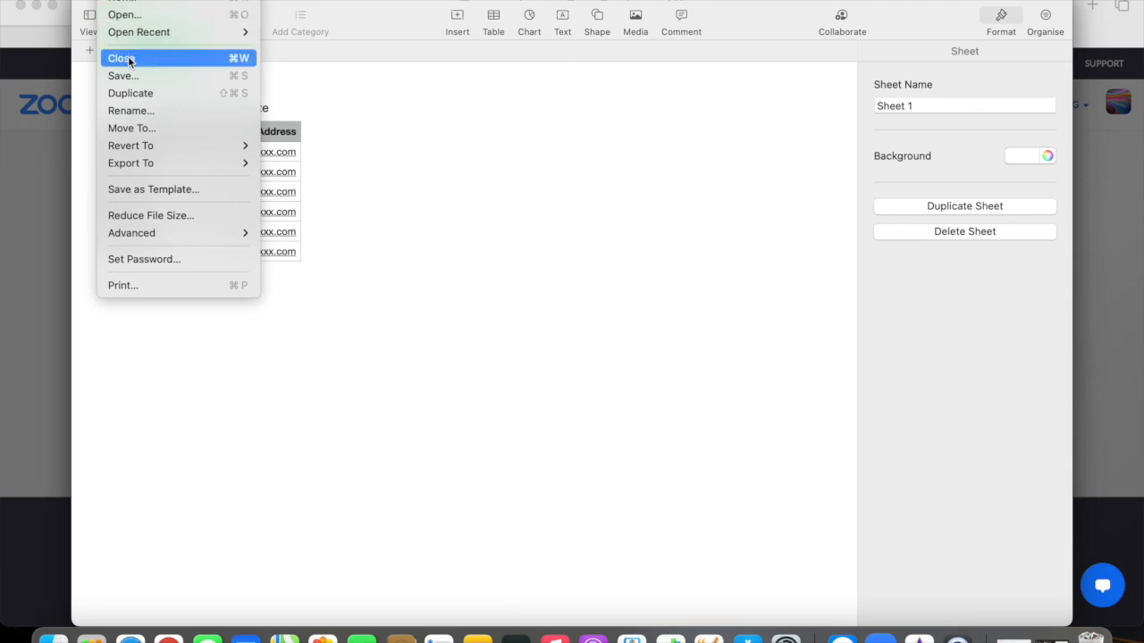
Step: Start a CSV export of the sheet, cancel it, then close it saving the copy to the Desktop
mouse_move(181, 162)
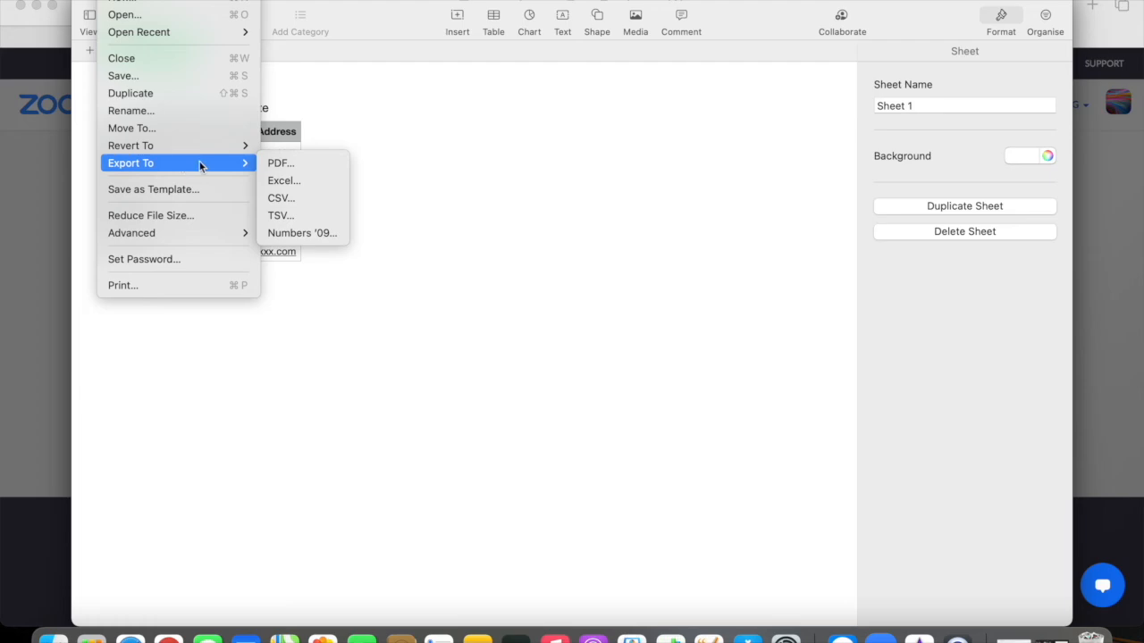
click(309, 198)
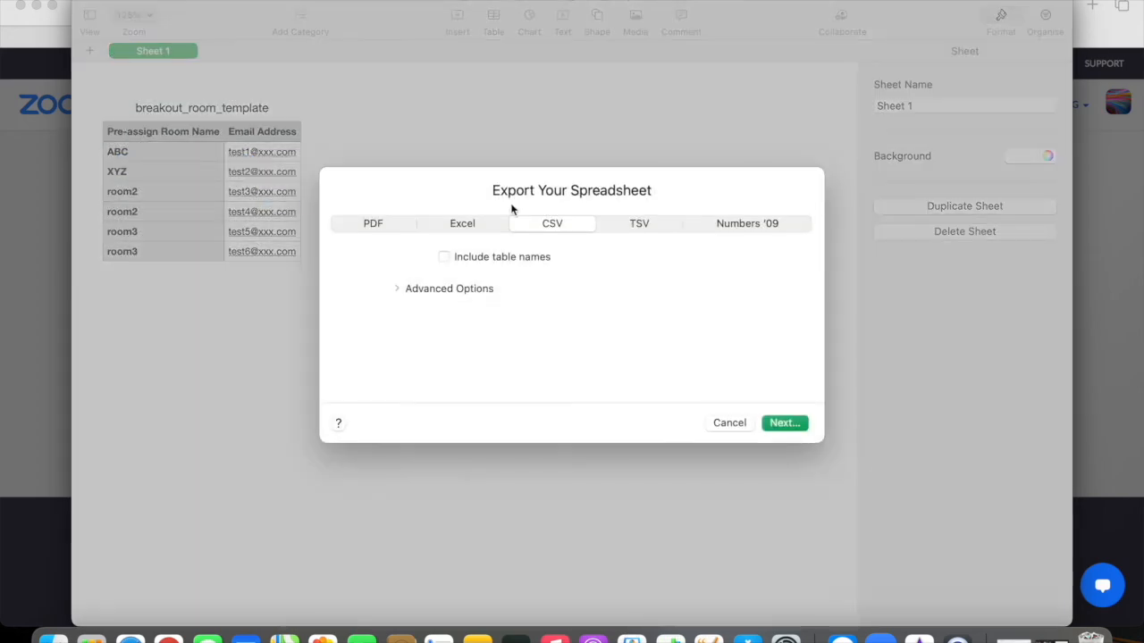
click(799, 423)
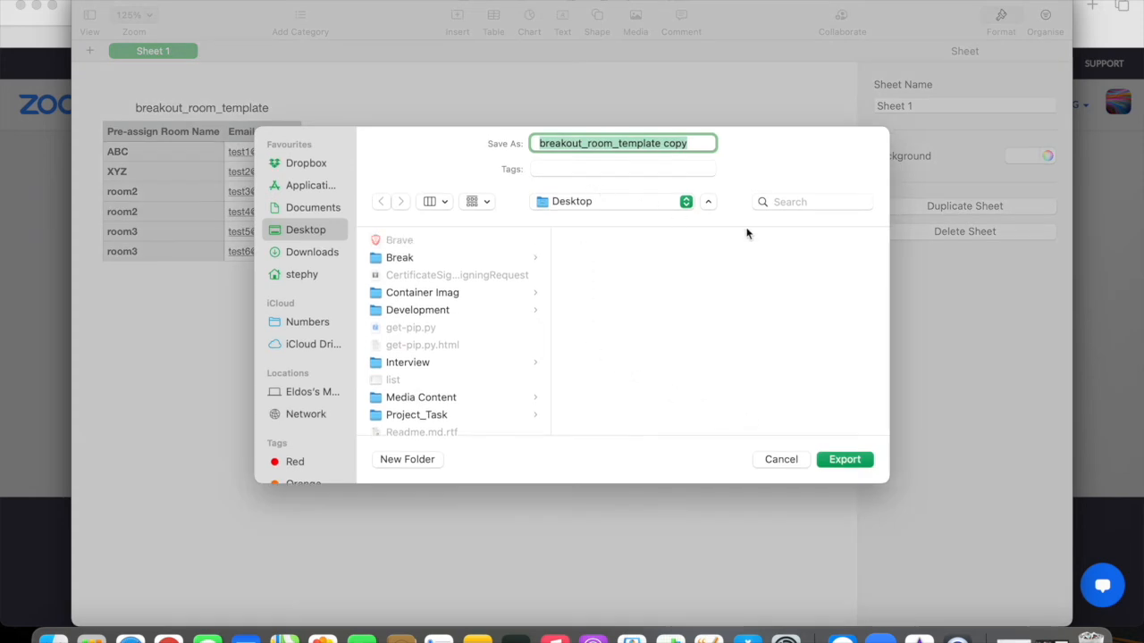
click(789, 462)
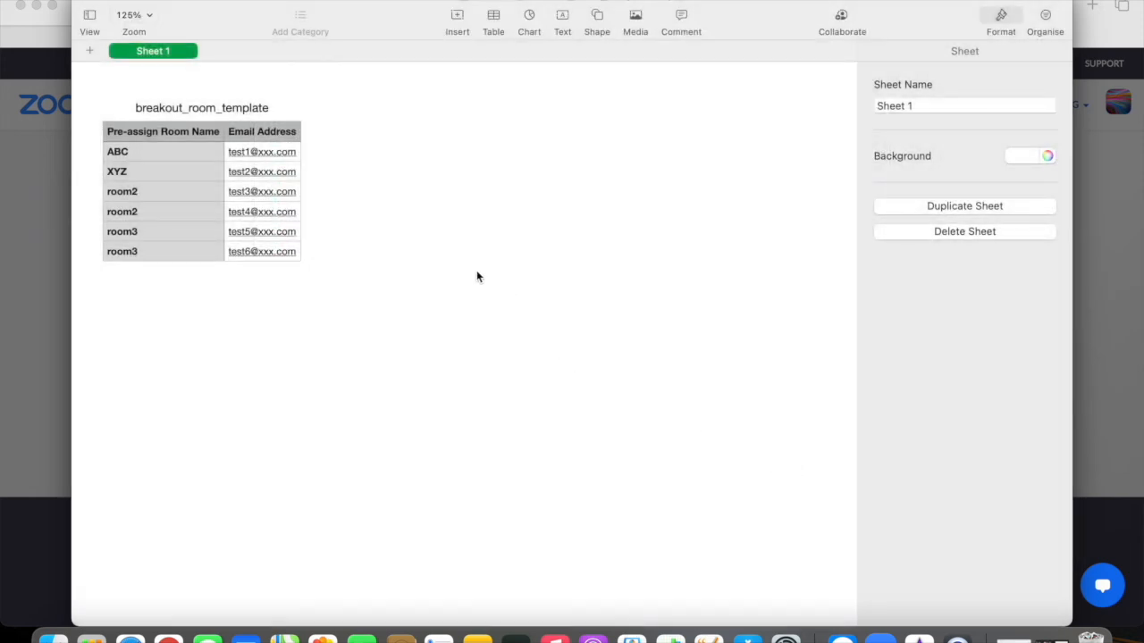
click(82, 4)
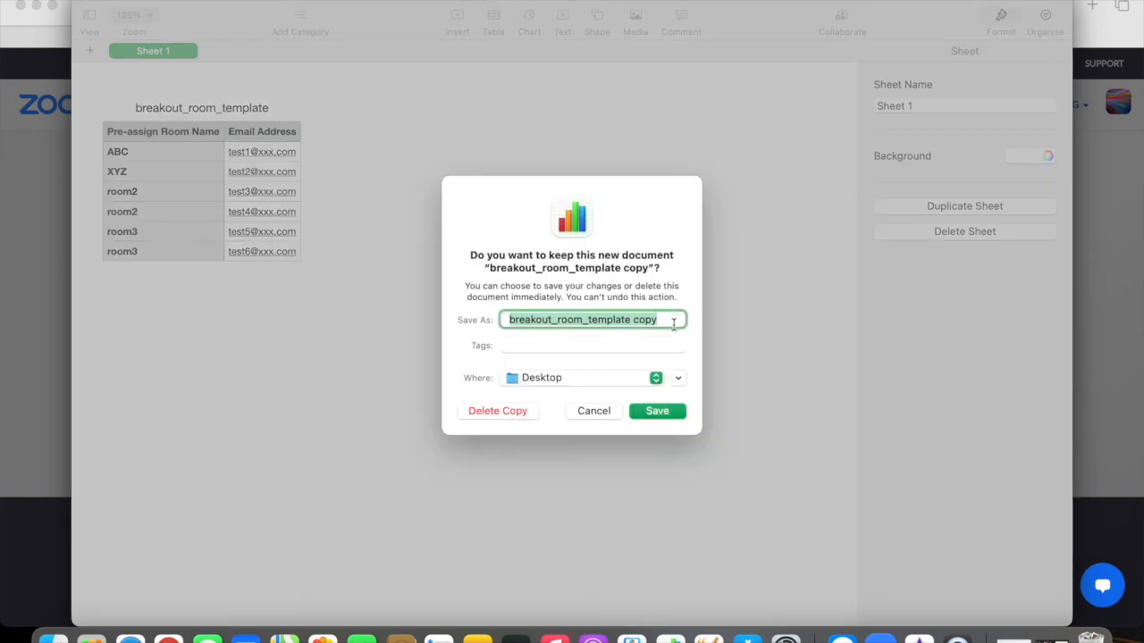
click(663, 410)
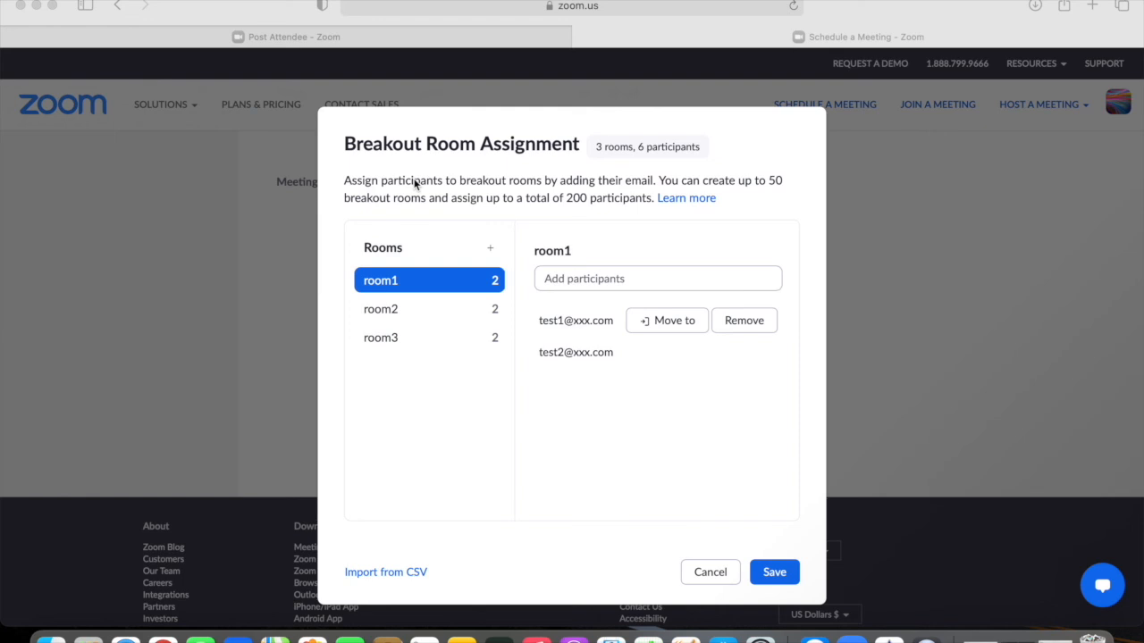
Step: Delete the existing breakout rooms and re-import them from breakout_room_template.csv
click(498, 279)
click(495, 282)
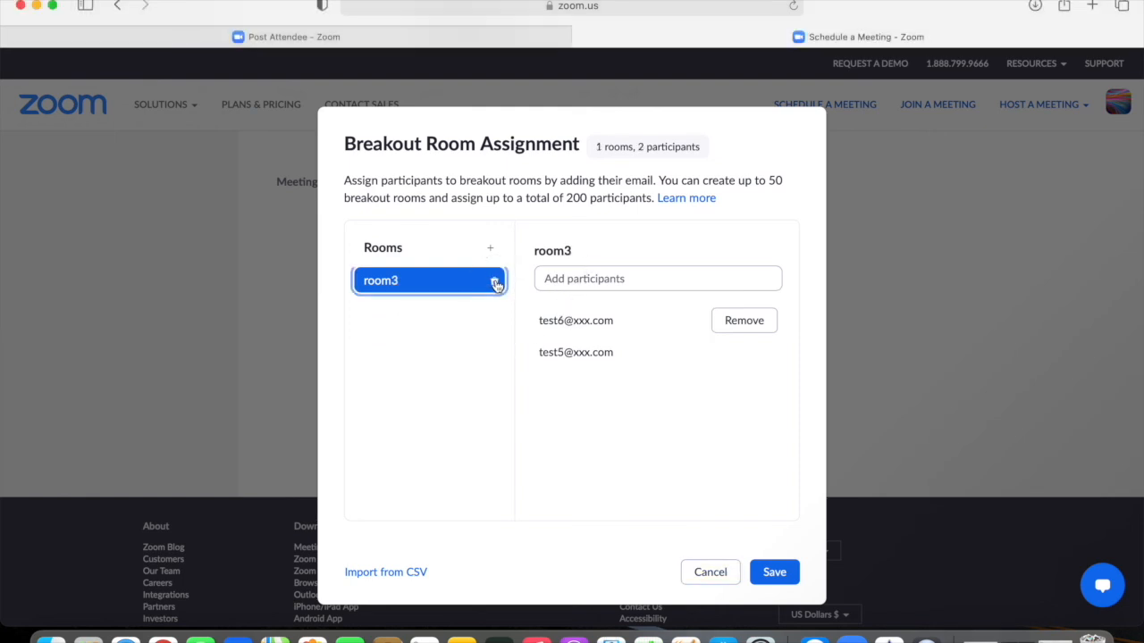
click(495, 283)
click(495, 282)
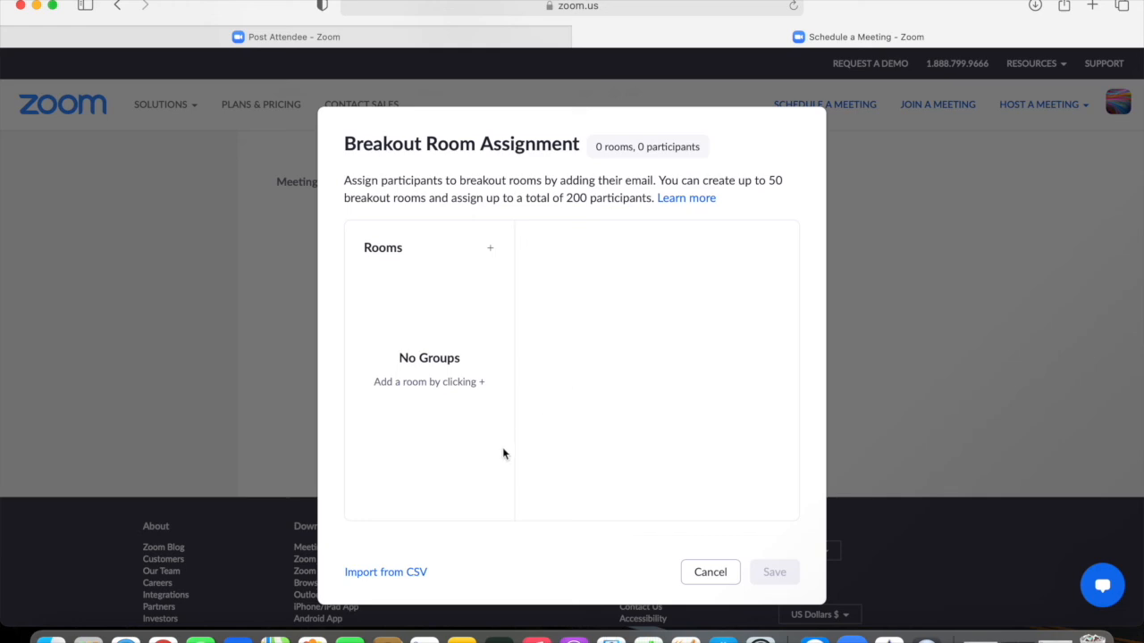
click(394, 571)
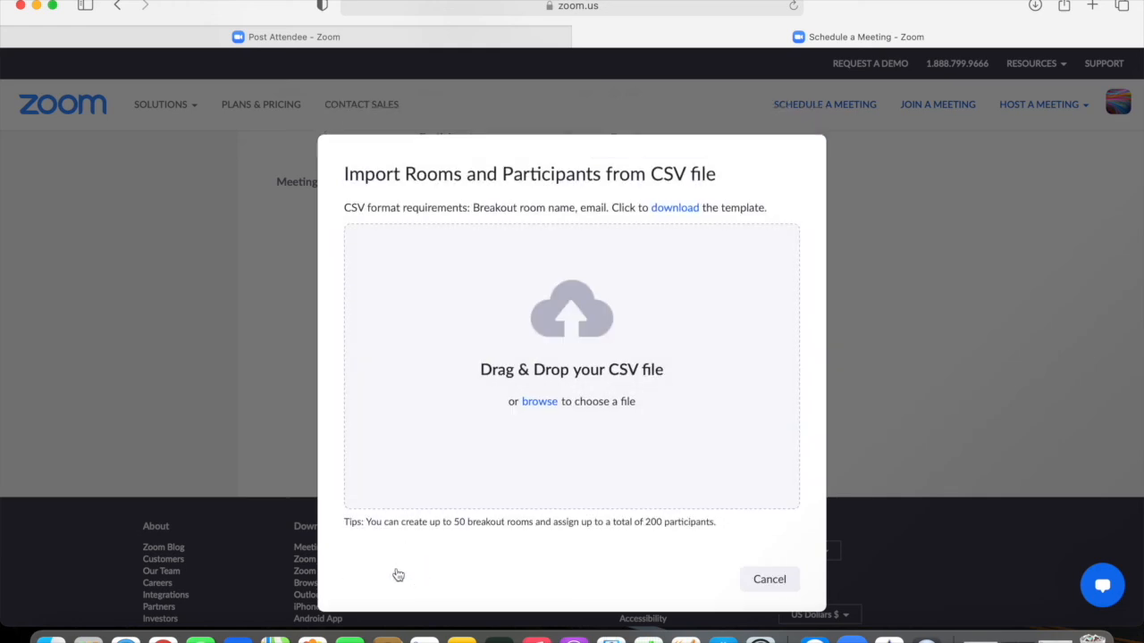
click(540, 402)
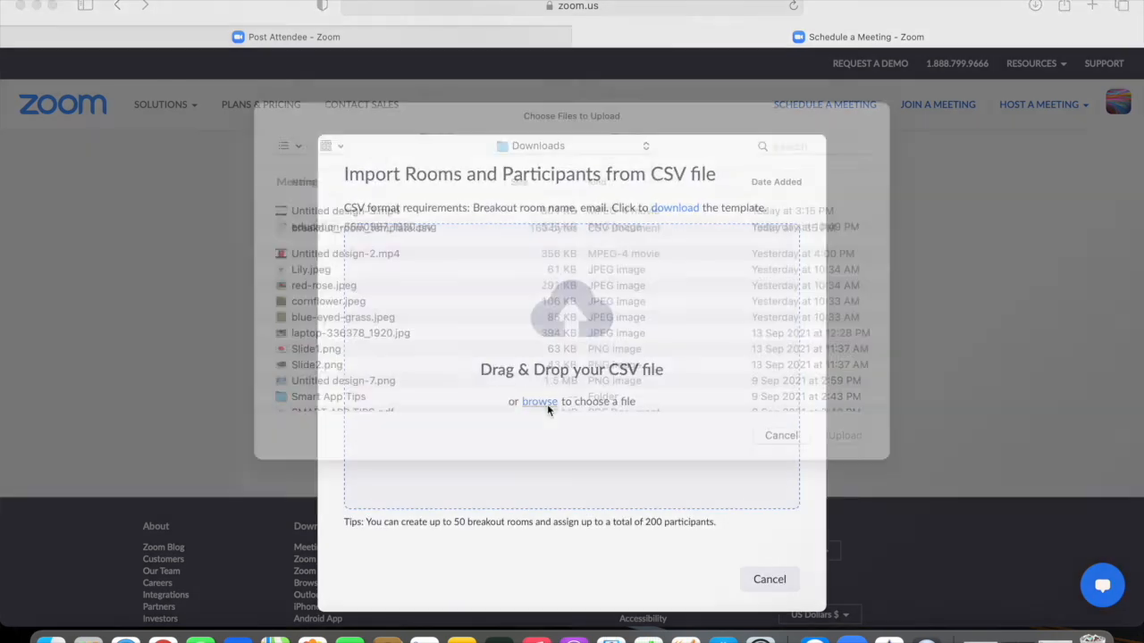
double_click(377, 231)
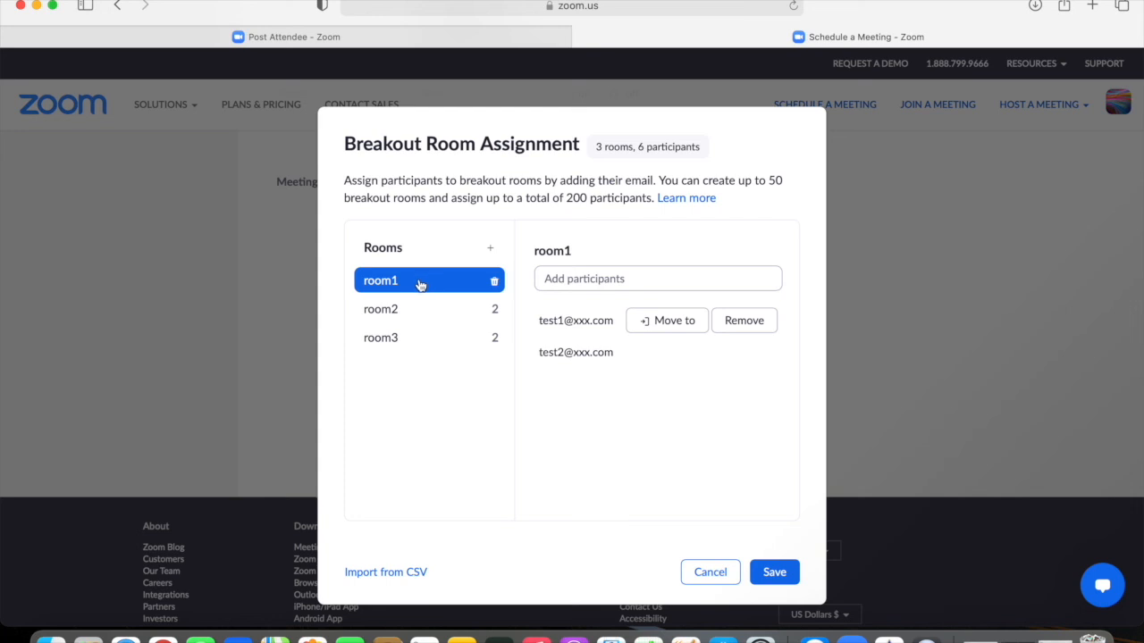
Step: Check the participants in room1, room2 and room3 against the template spreadsheet
click(403, 310)
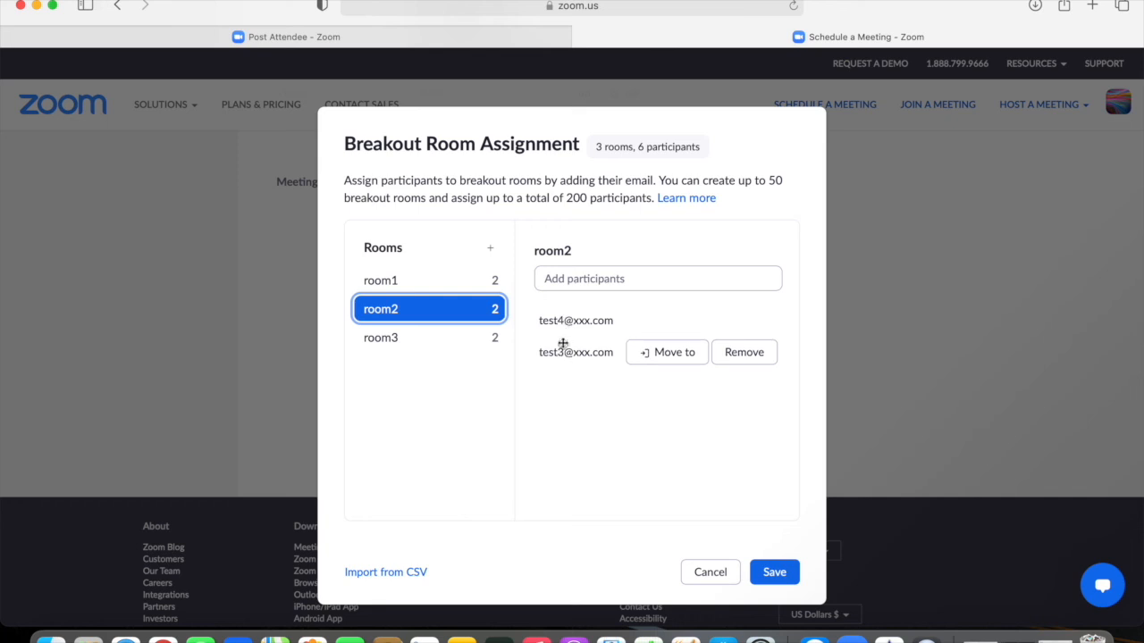
click(418, 338)
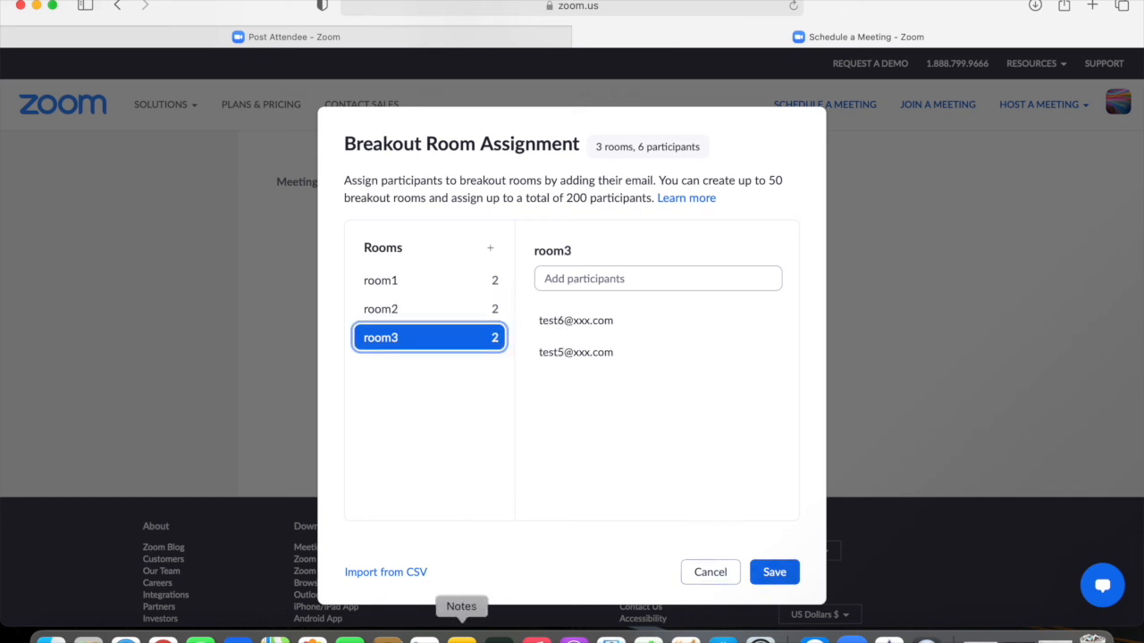
click(648, 633)
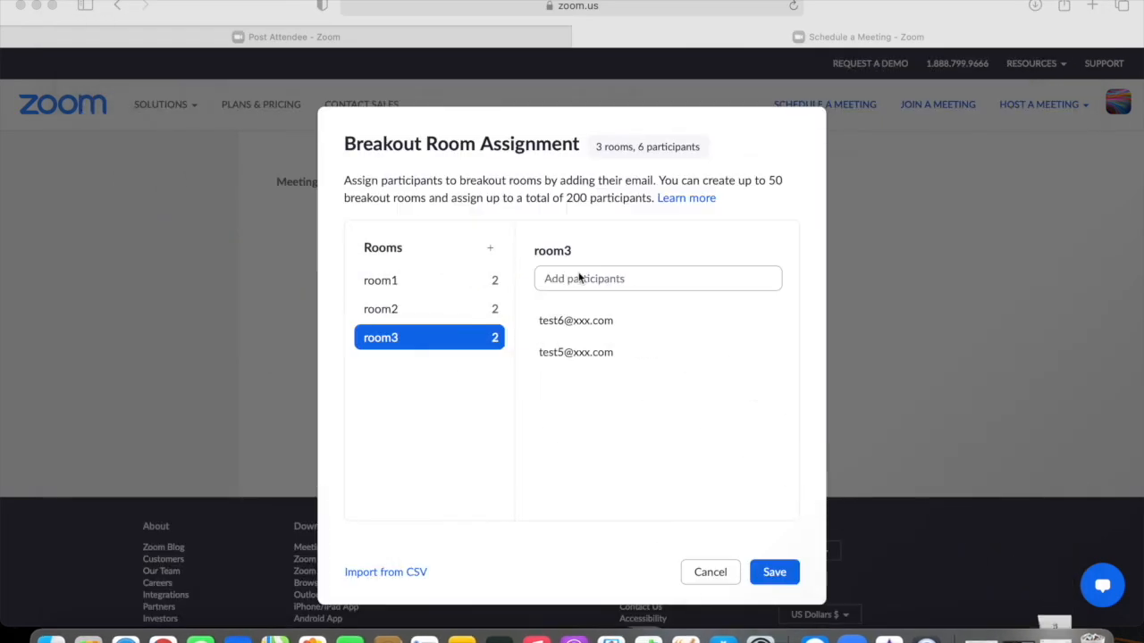
click(457, 280)
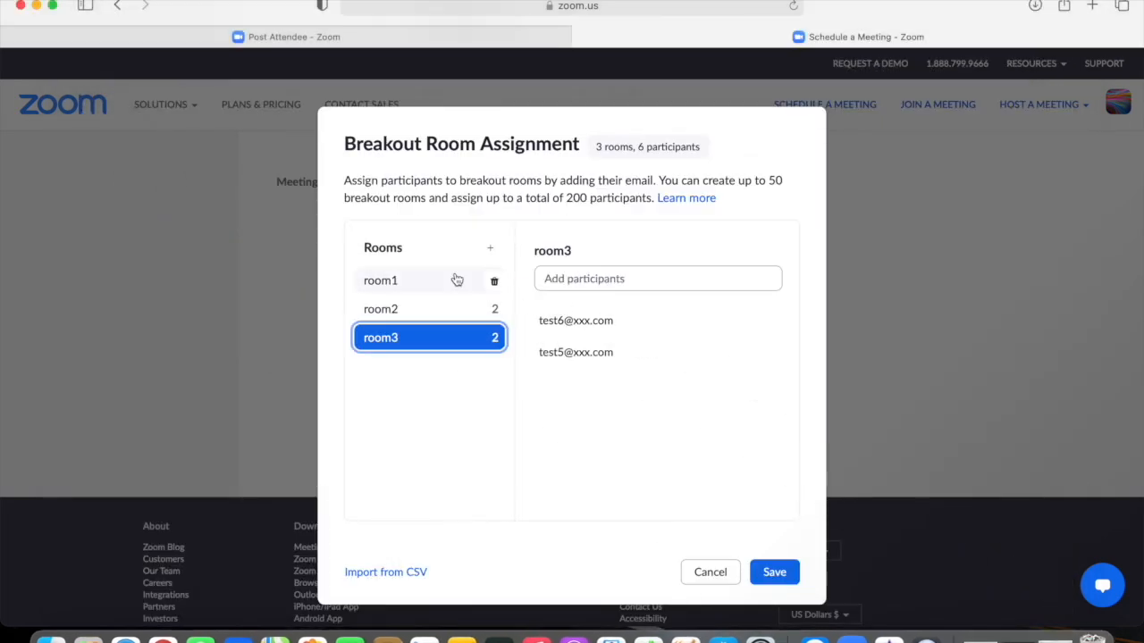
click(447, 287)
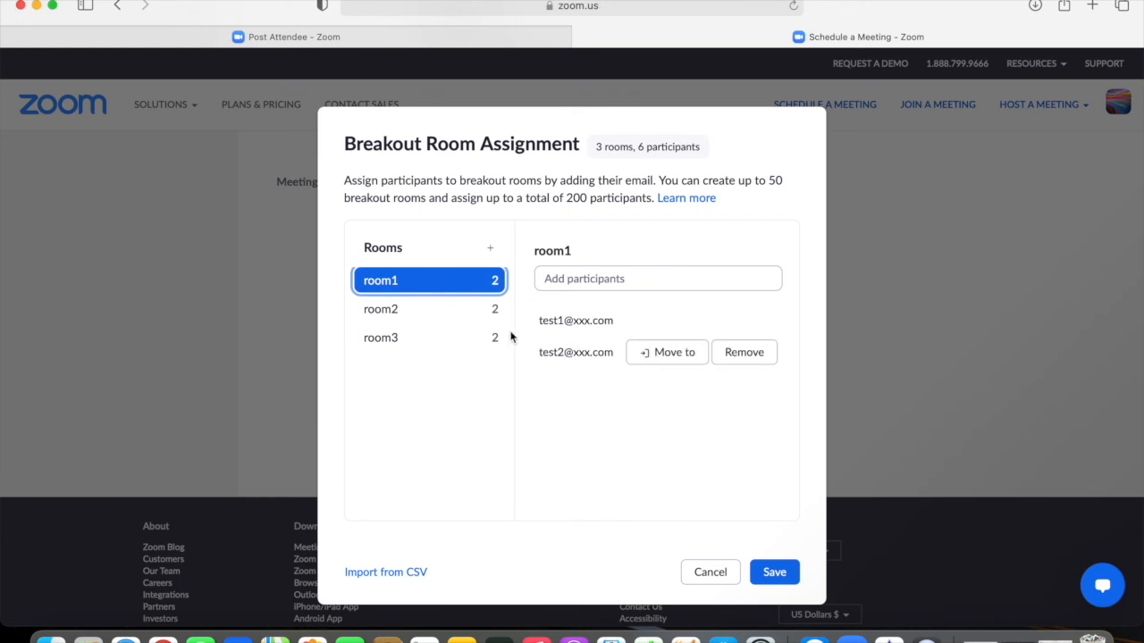
click(468, 311)
click(438, 332)
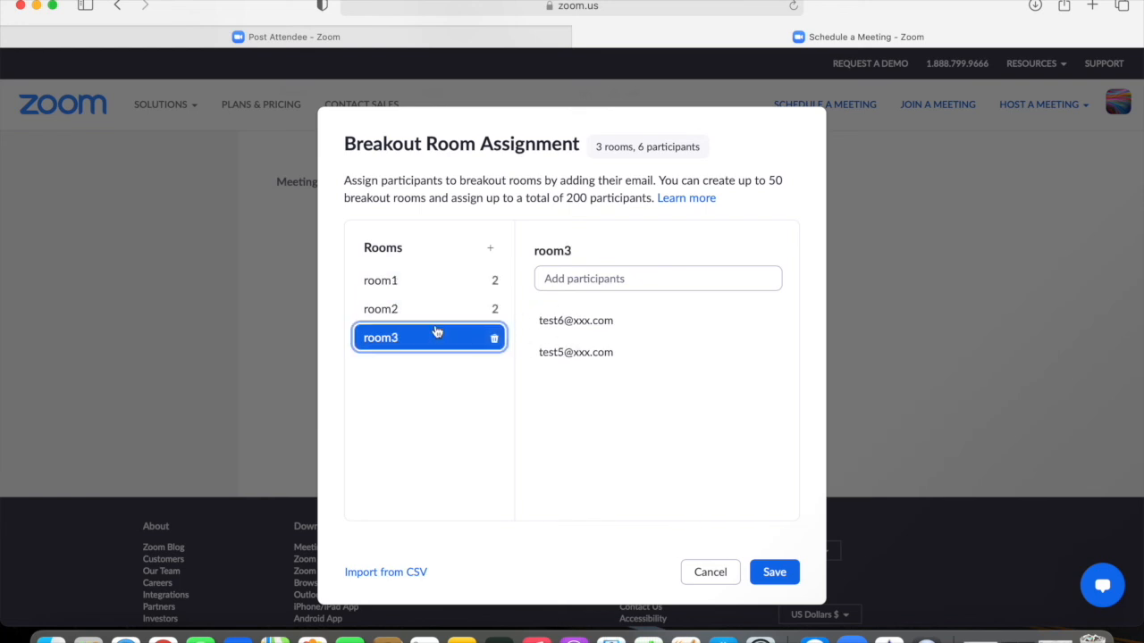
click(598, 286)
Step: Save the breakout room assignment, review test1's Move to options, and save the scheduled meeting
click(794, 577)
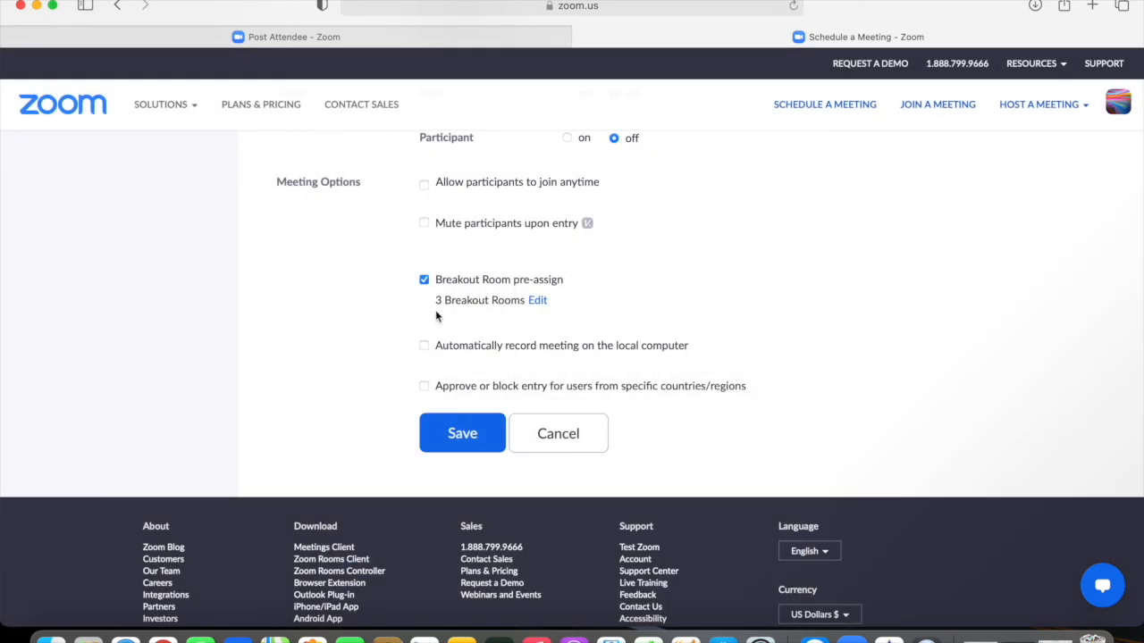
click(538, 302)
mouse_move(566, 320)
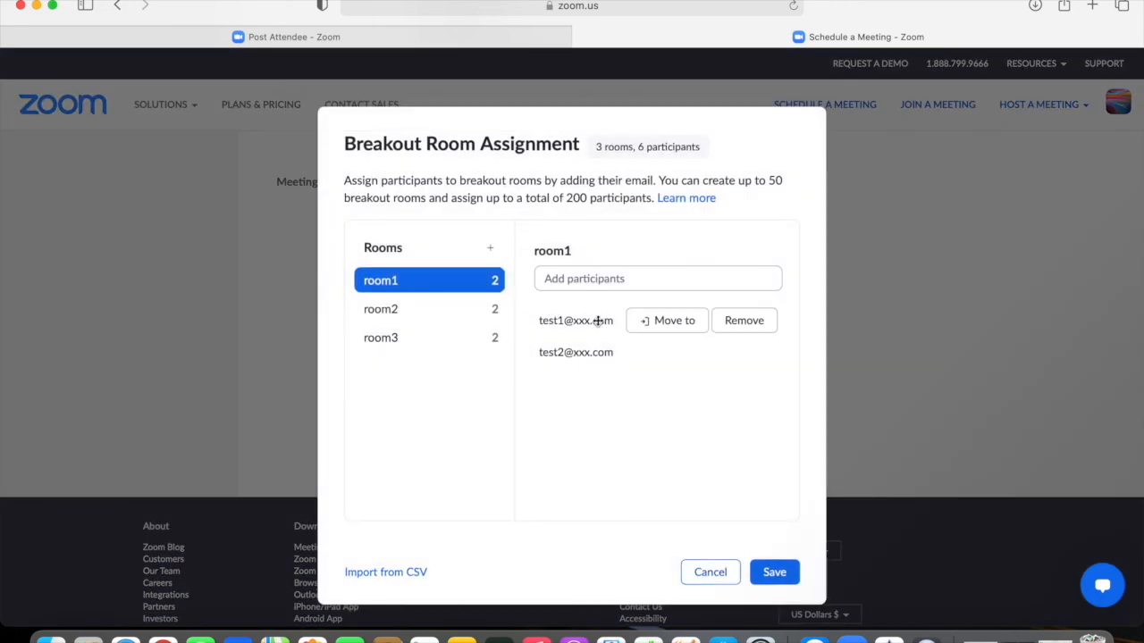
click(657, 323)
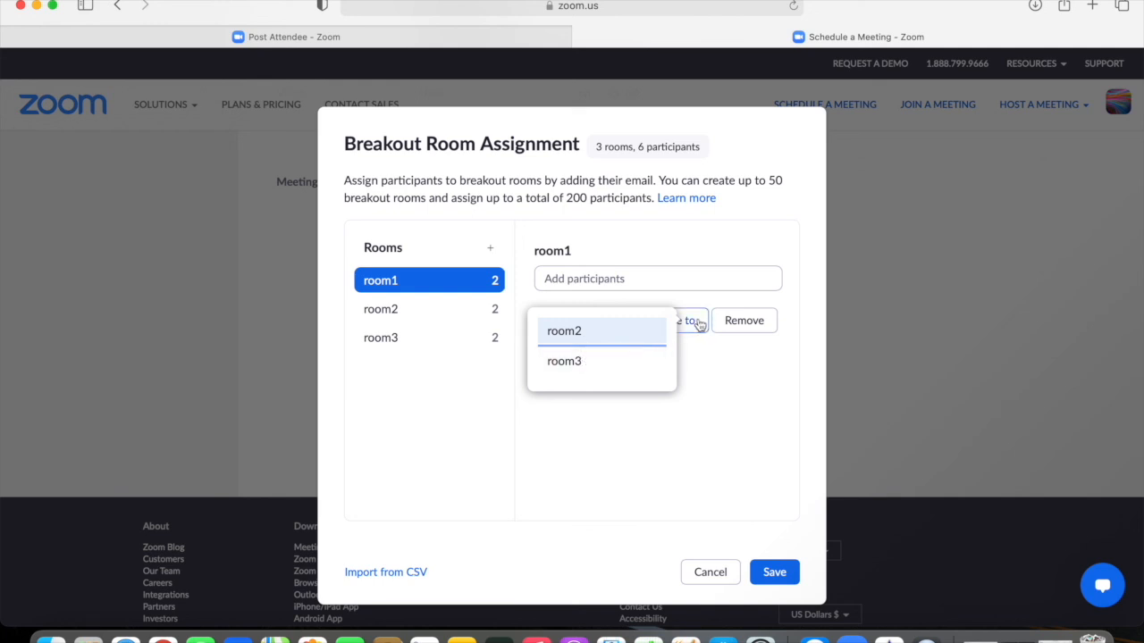
mouse_move(696, 349)
mouse_move(689, 323)
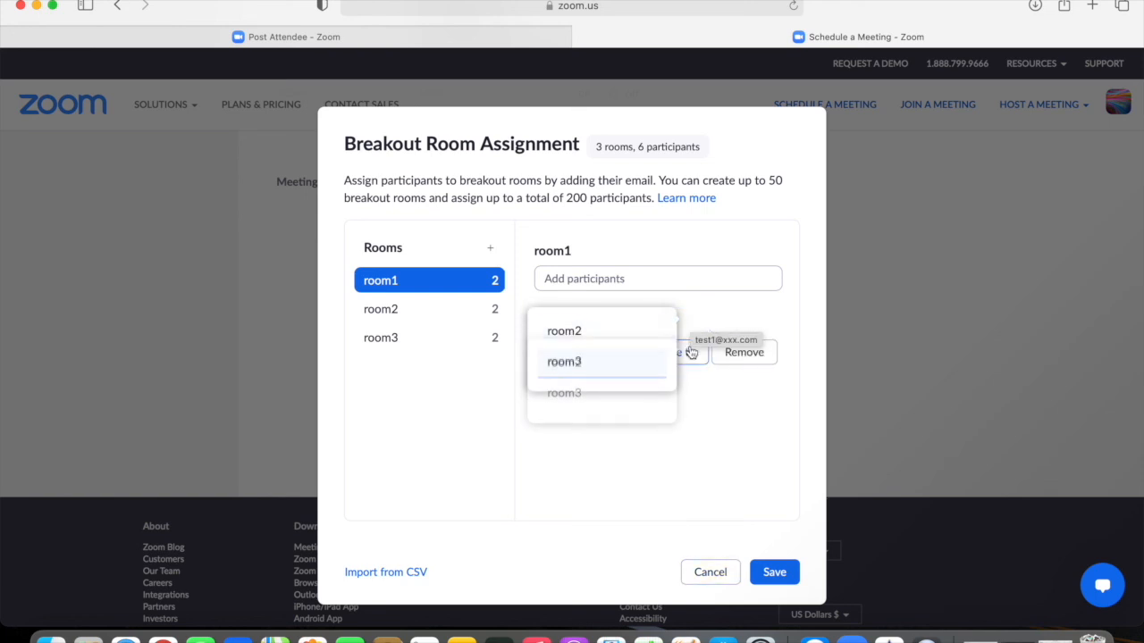
click(765, 573)
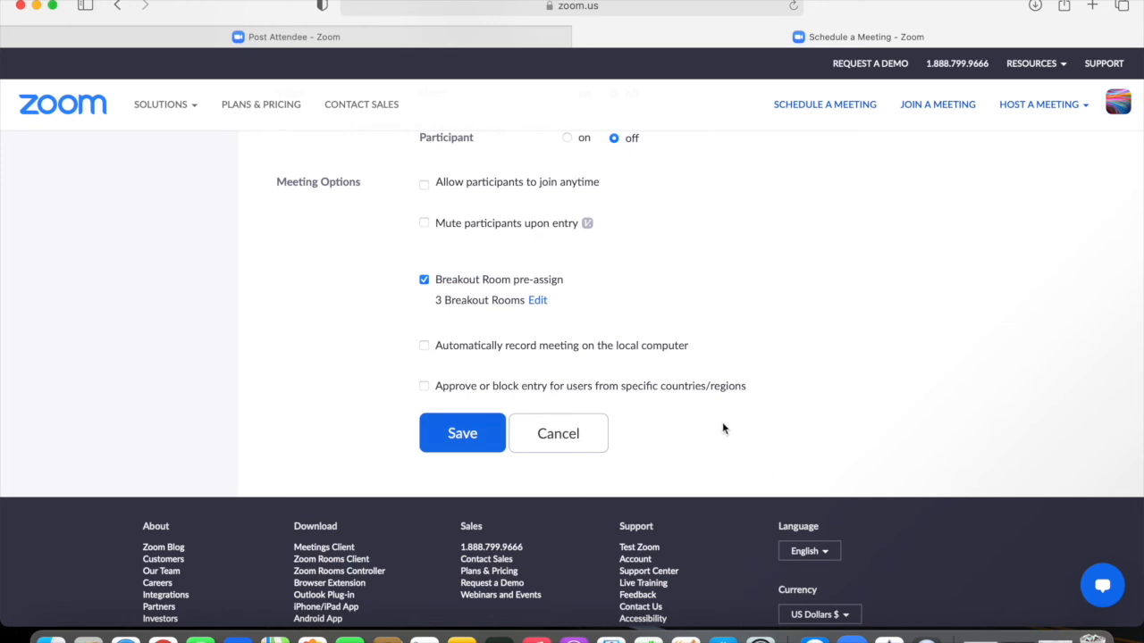
click(463, 441)
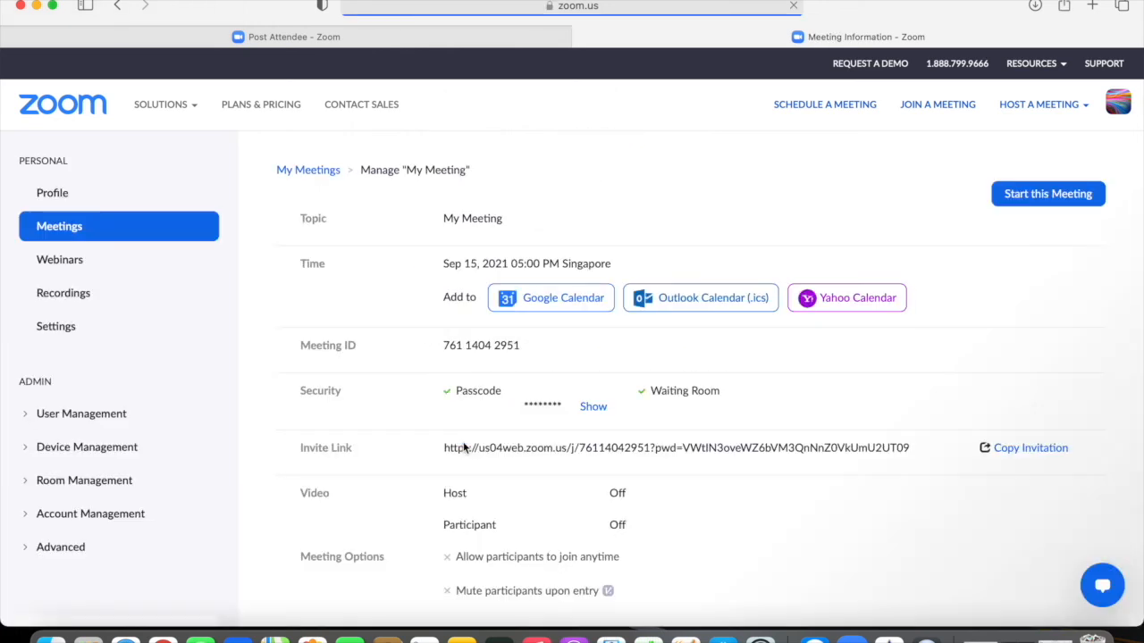
Step: Start the scheduled meeting in the Zoom desktop client and join with computer audio
click(1037, 192)
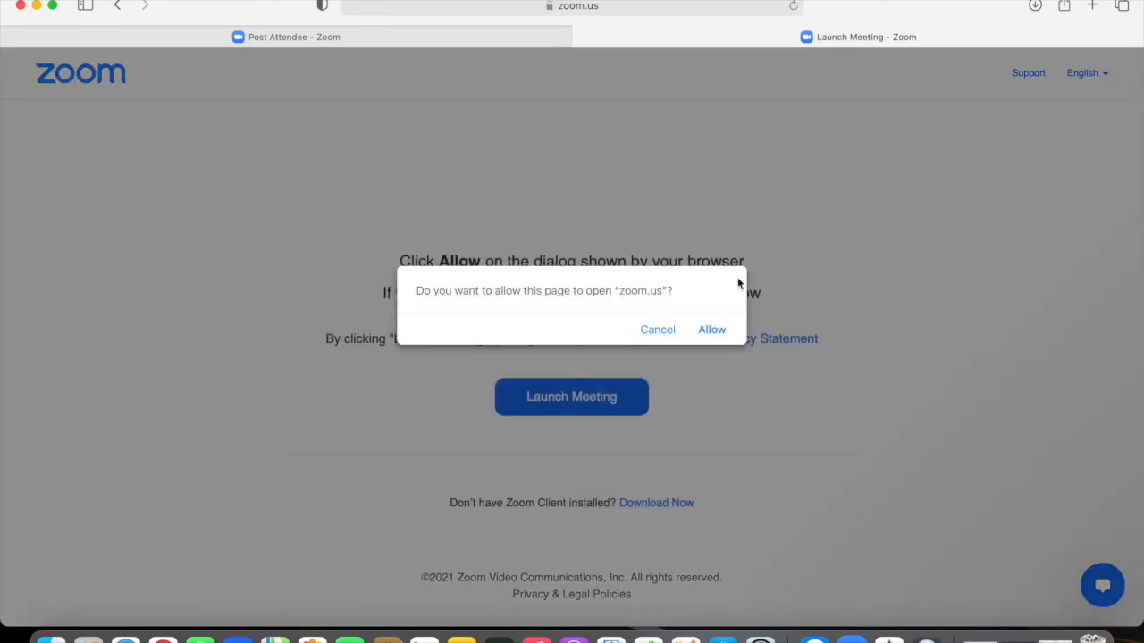
click(708, 330)
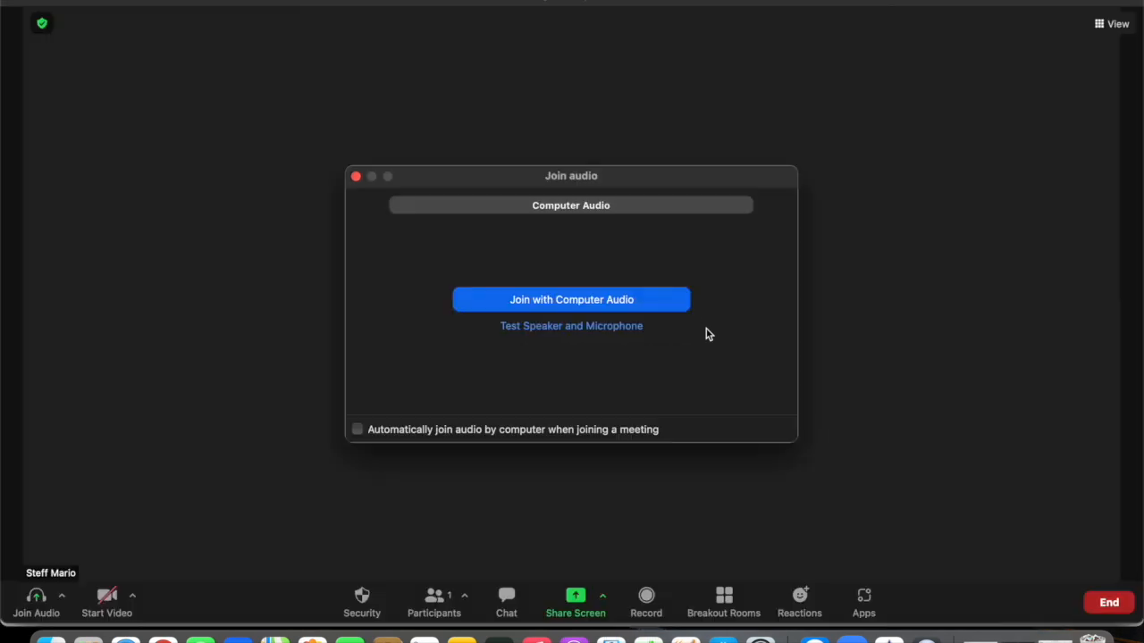
click(632, 301)
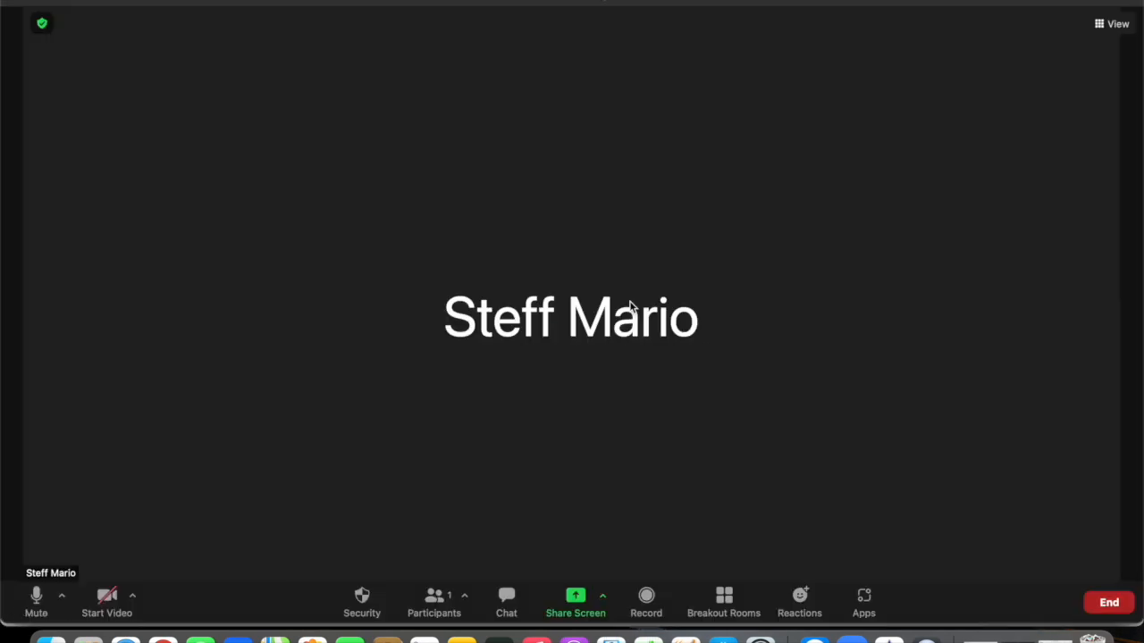
Step: Open Breakout Rooms in the meeting and check room1's pre-assigned participants
click(724, 597)
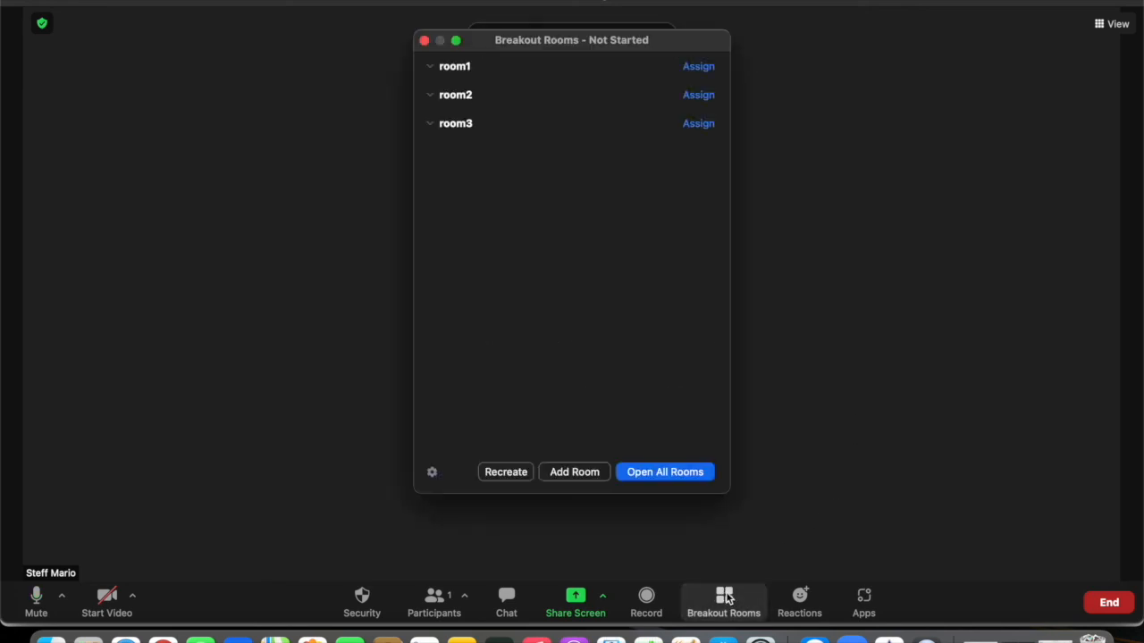
mouse_move(465, 78)
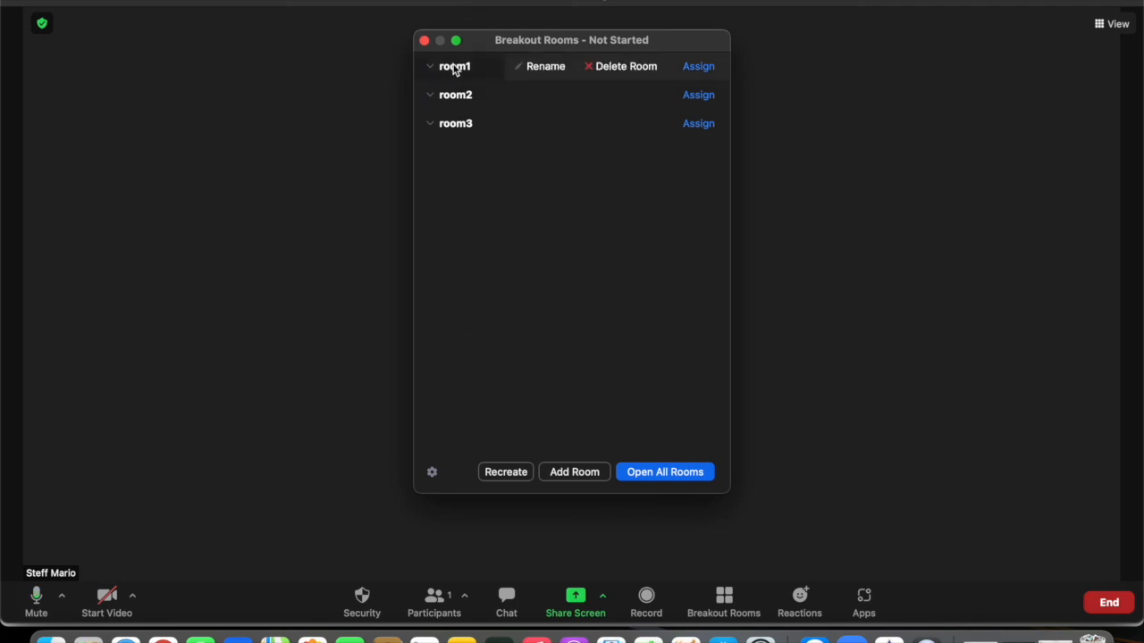
click(698, 67)
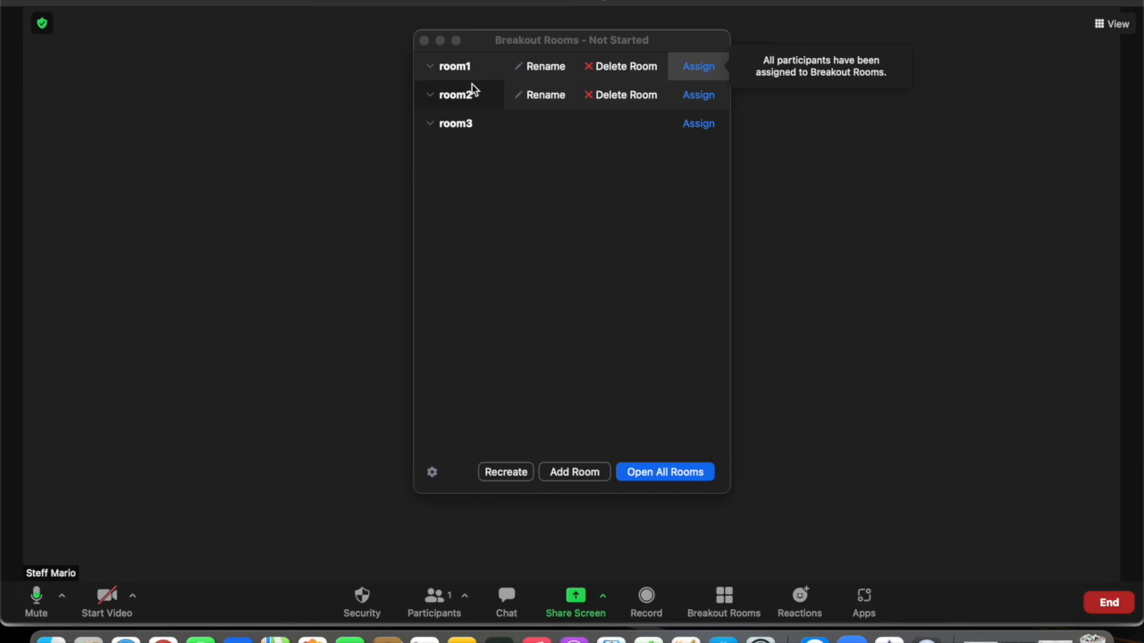
mouse_move(575, 127)
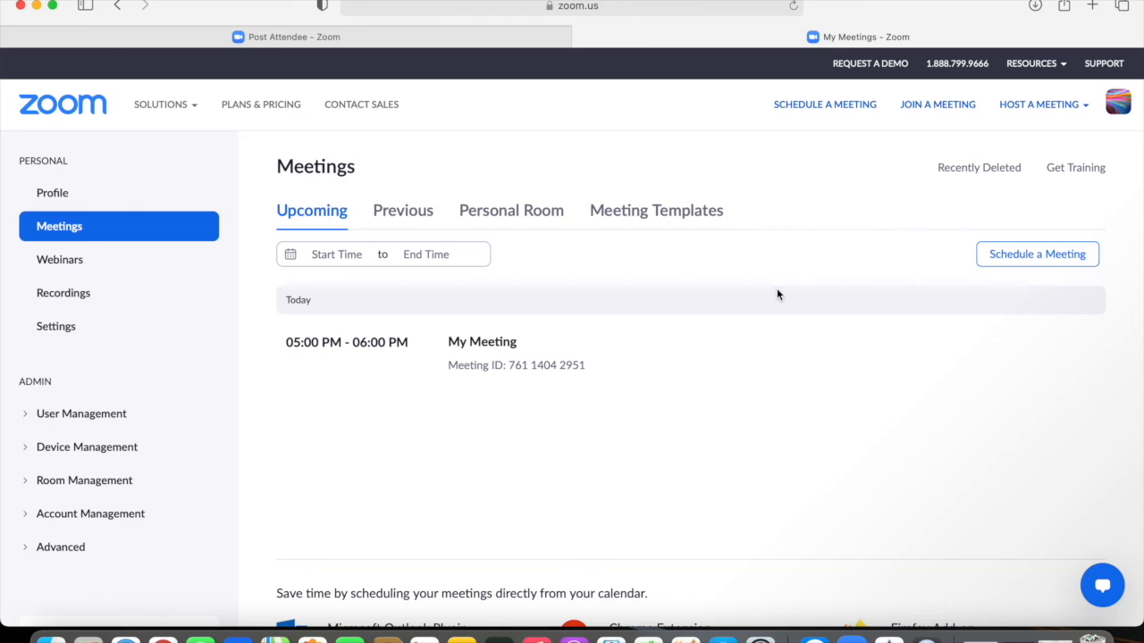
Step: Go to account Settings at In Meeting (Basic) and bring the Screen sharing options into view
click(98, 336)
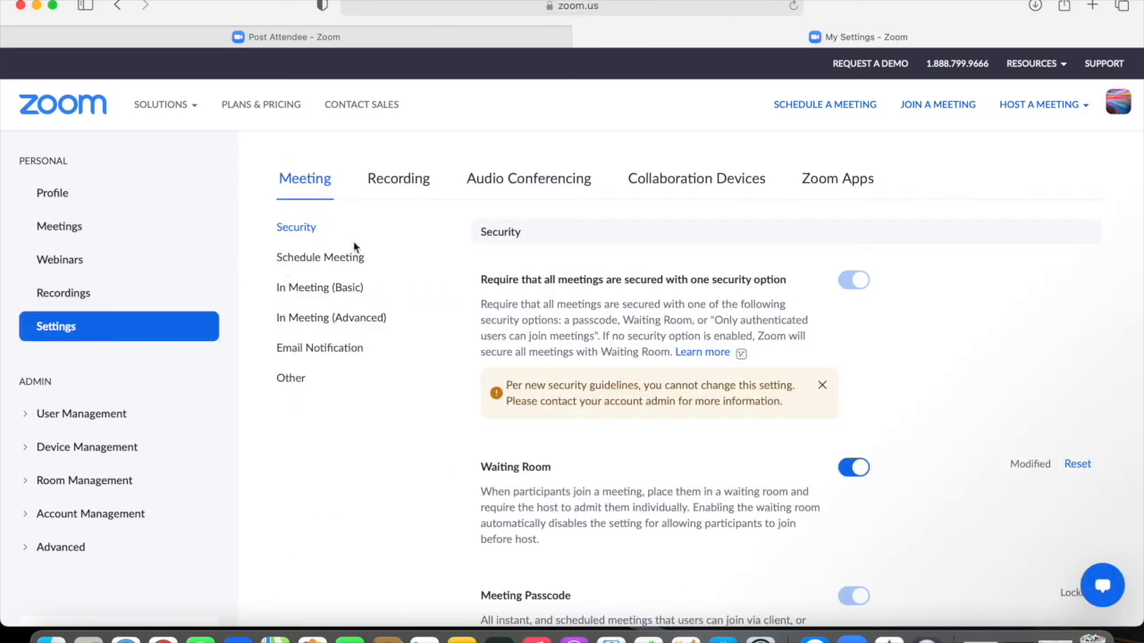
click(328, 291)
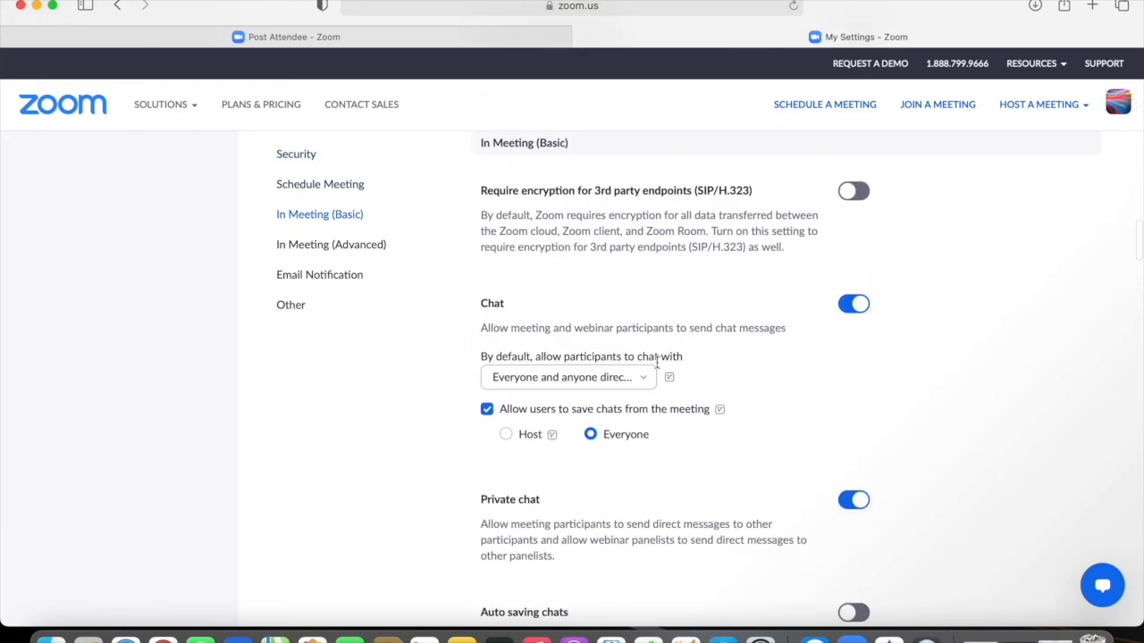
scroll(656, 363, down, 5)
scroll(657, 362, down, 10)
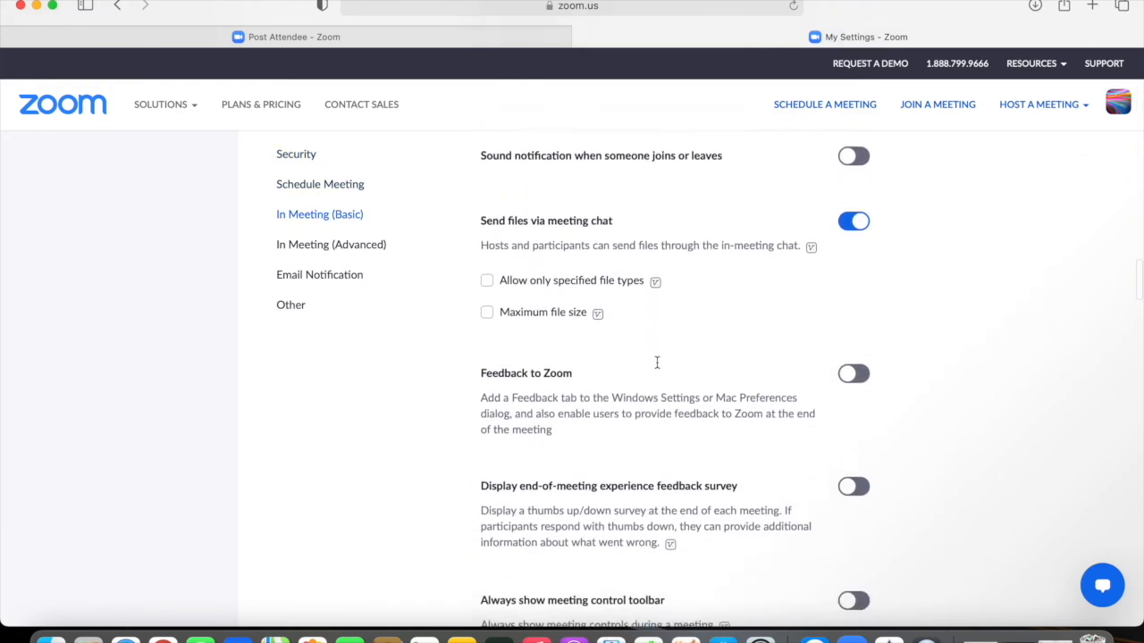
scroll(657, 362, down, 6)
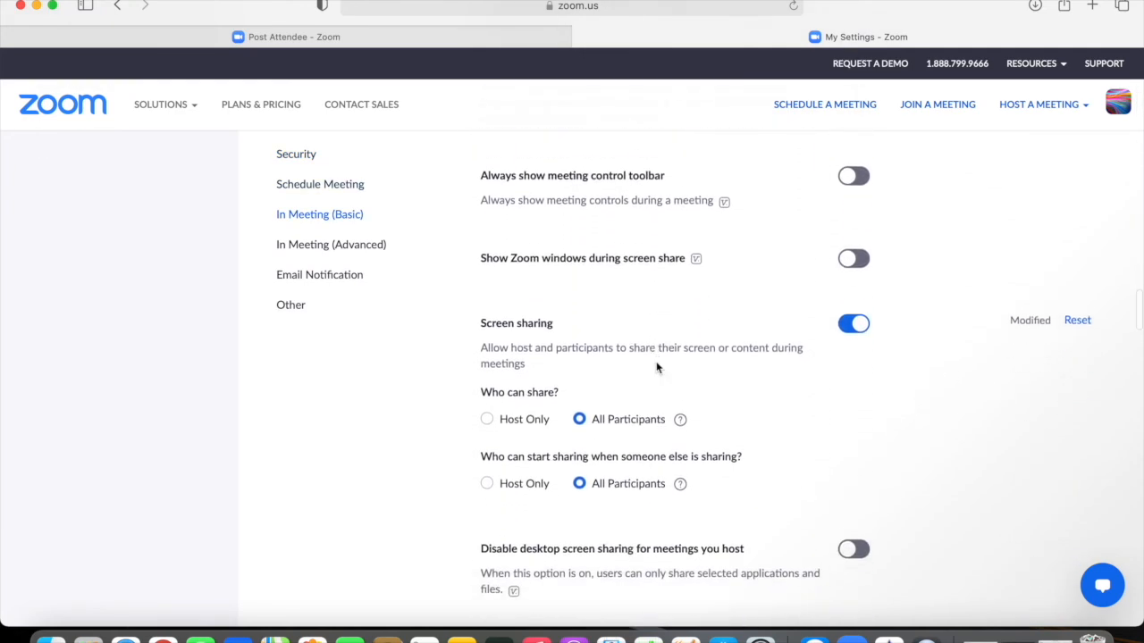